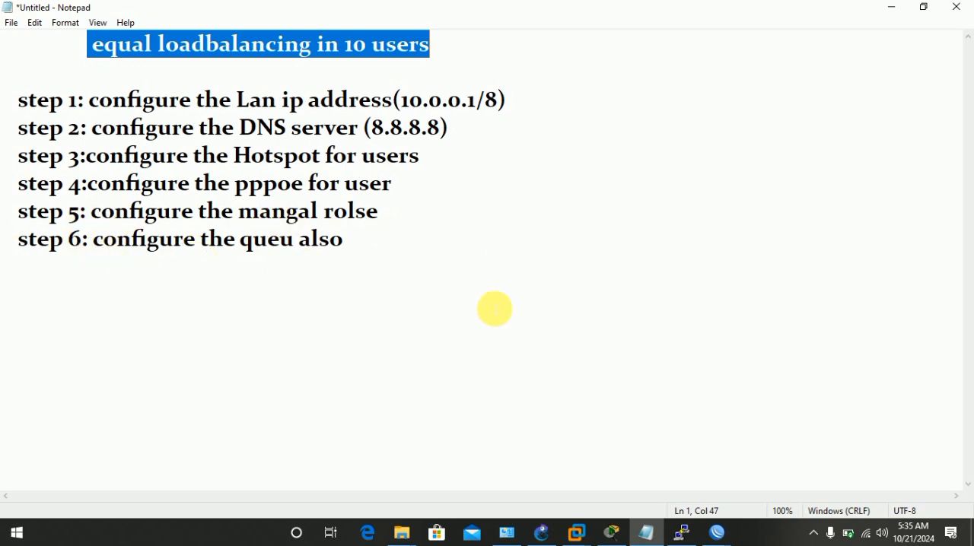
Switch from Notepad to WinBox and assign the LAN IP address 10.0.0.1/8 to interface ether2.
left_click(893, 7)
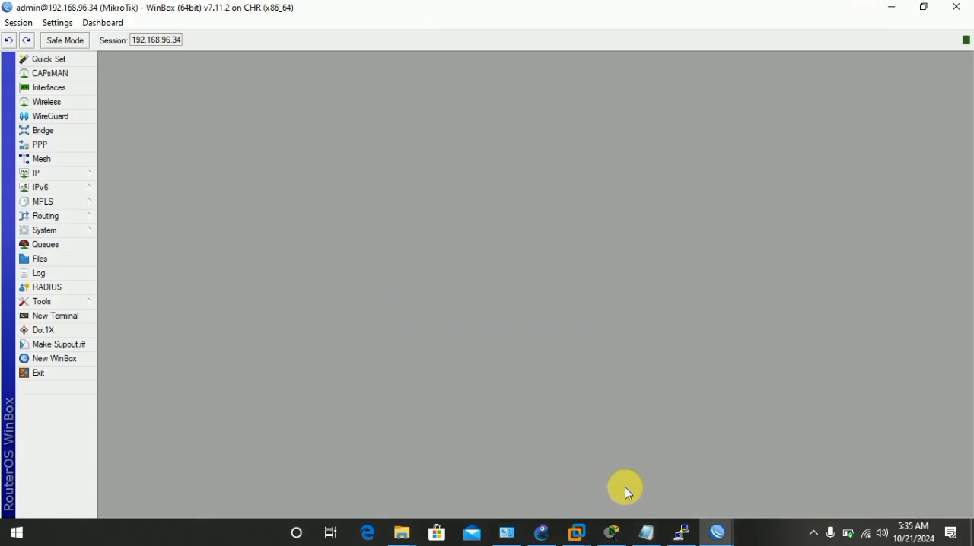
left_click(815, 528)
left_click(659, 445)
left_click(69, 174)
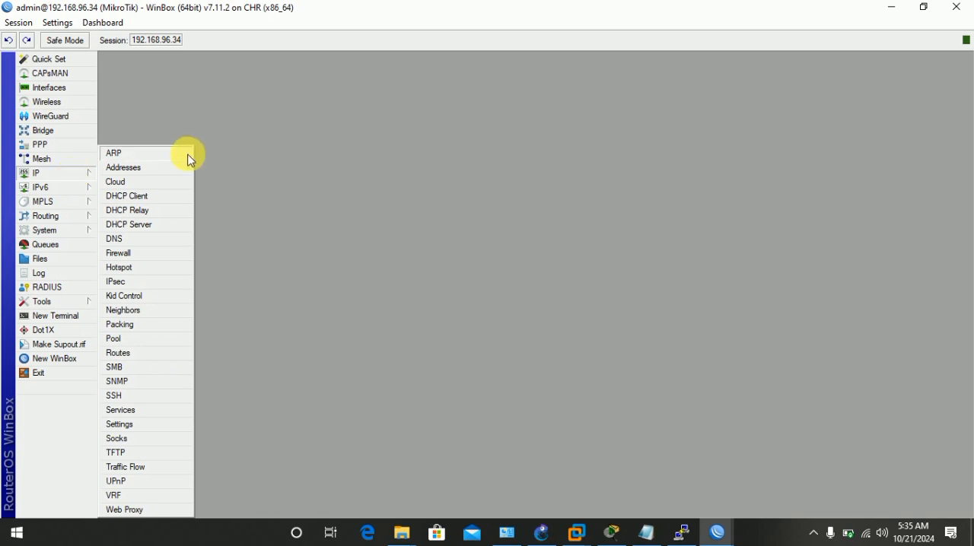
left_click(168, 167)
left_click(426, 187)
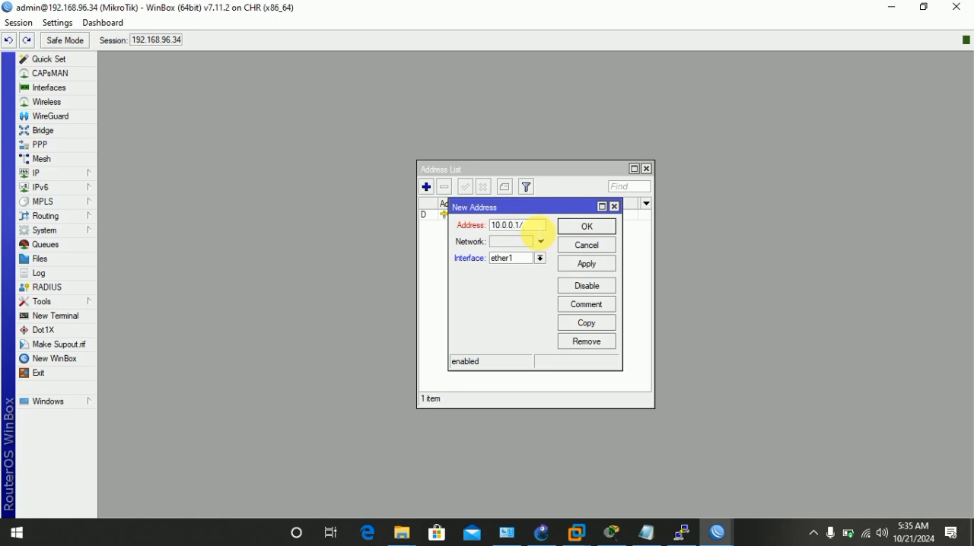
left_click(539, 258)
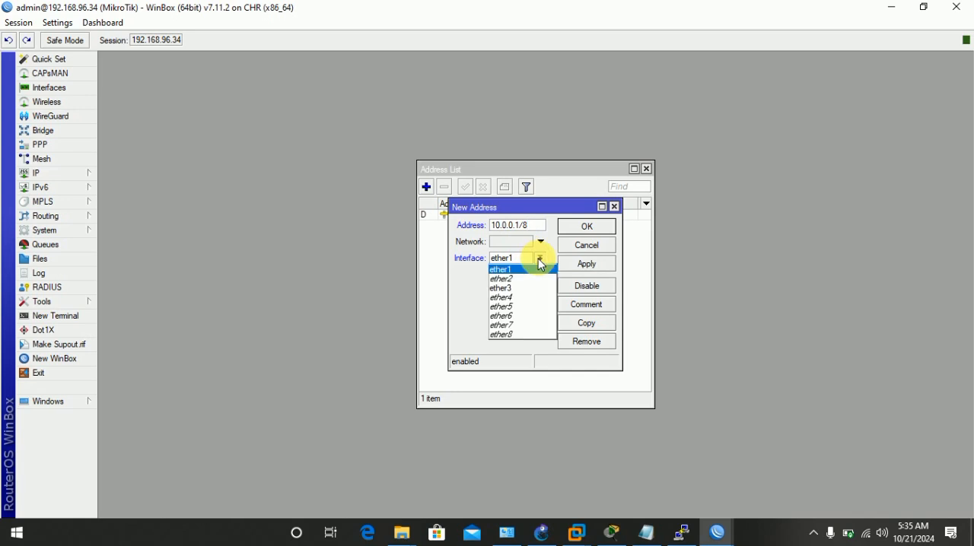
left_click(517, 271)
left_click(596, 266)
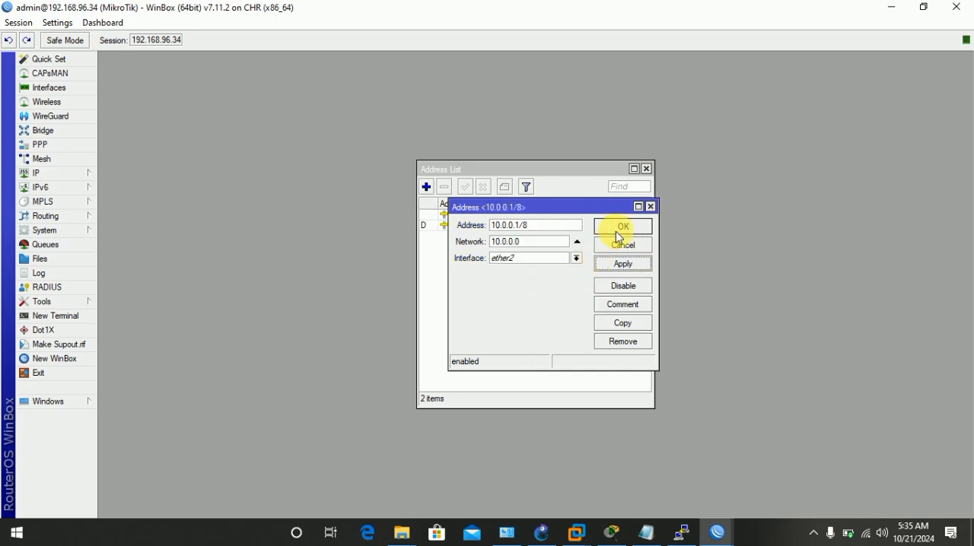
left_click(605, 227)
left_click(646, 168)
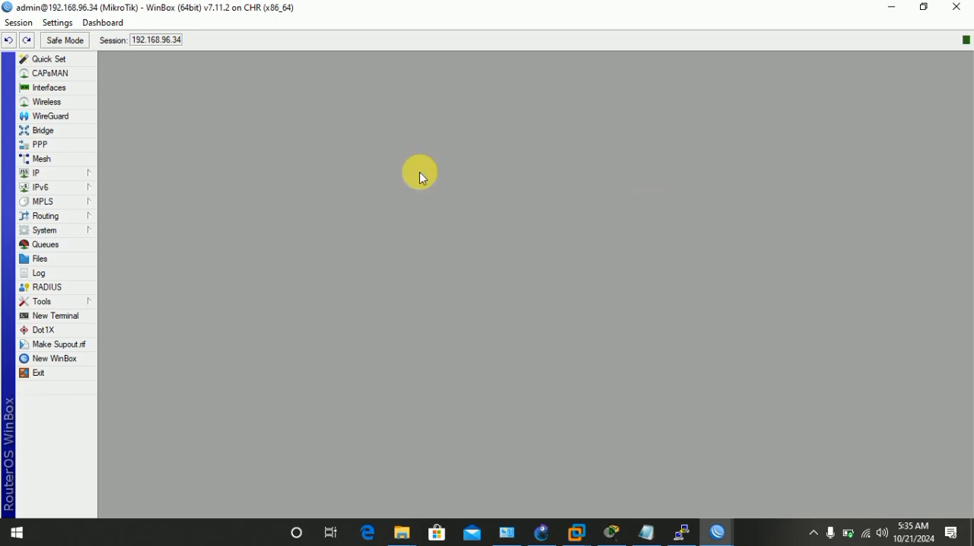
Set the router's DNS server to 8.8.8.8 and save the DNS settings.
left_click(88, 174)
left_click(150, 241)
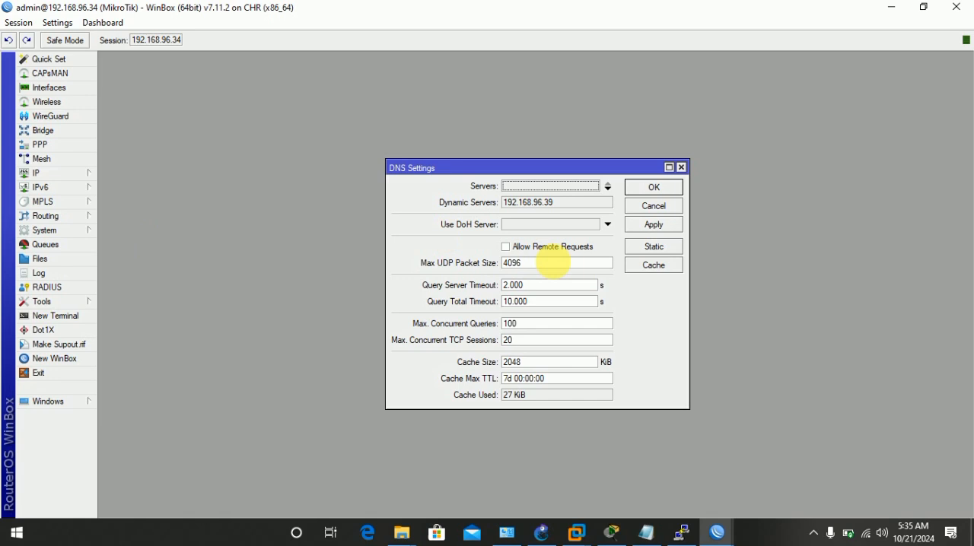
left_click(559, 186)
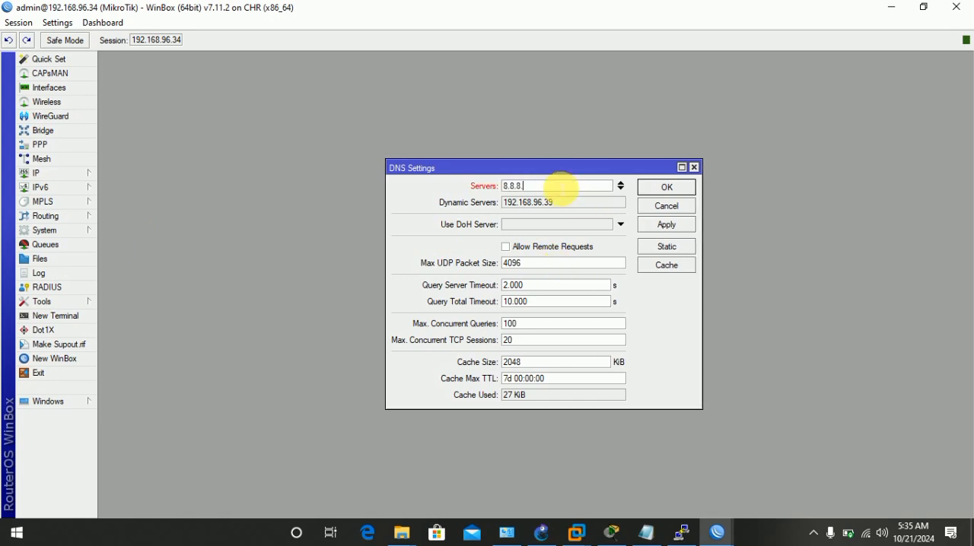
left_click(670, 226)
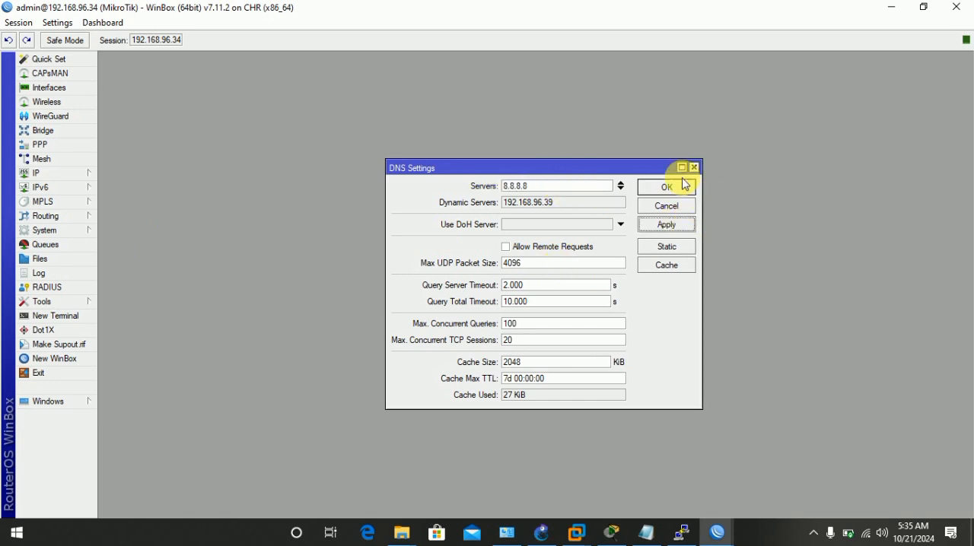
left_click(681, 185)
Add a firewall NAT rule on the srcnat chain with the action masquerade.
left_click(89, 175)
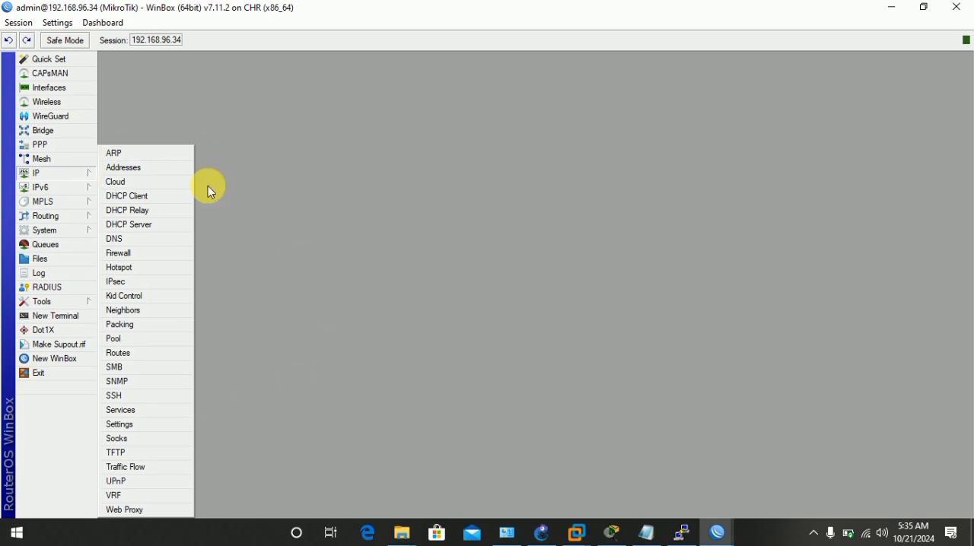
left_click(147, 252)
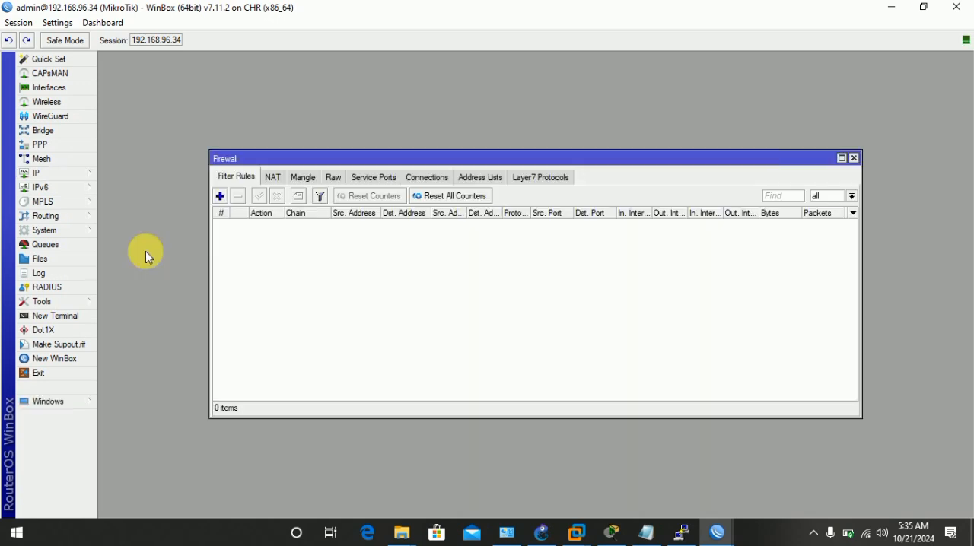
left_click(272, 177)
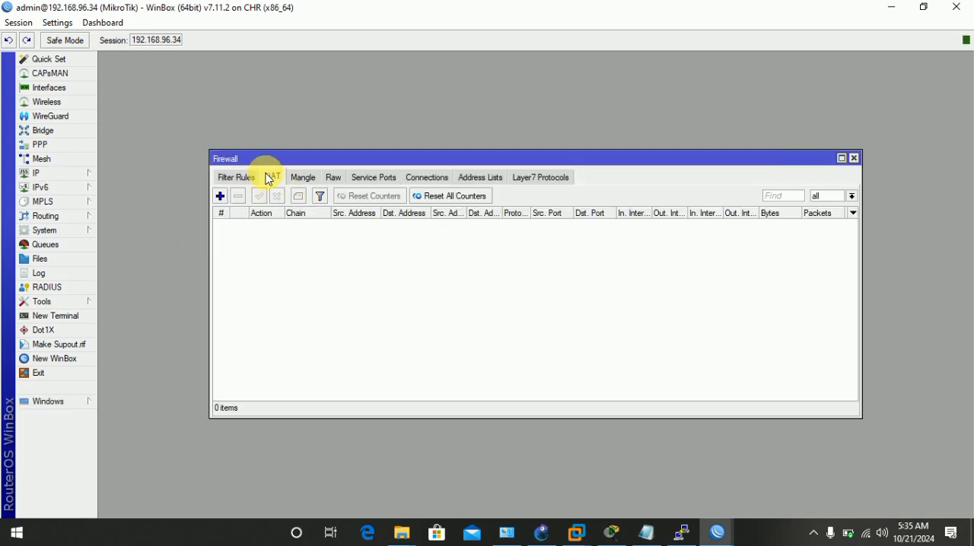
left_click(220, 196)
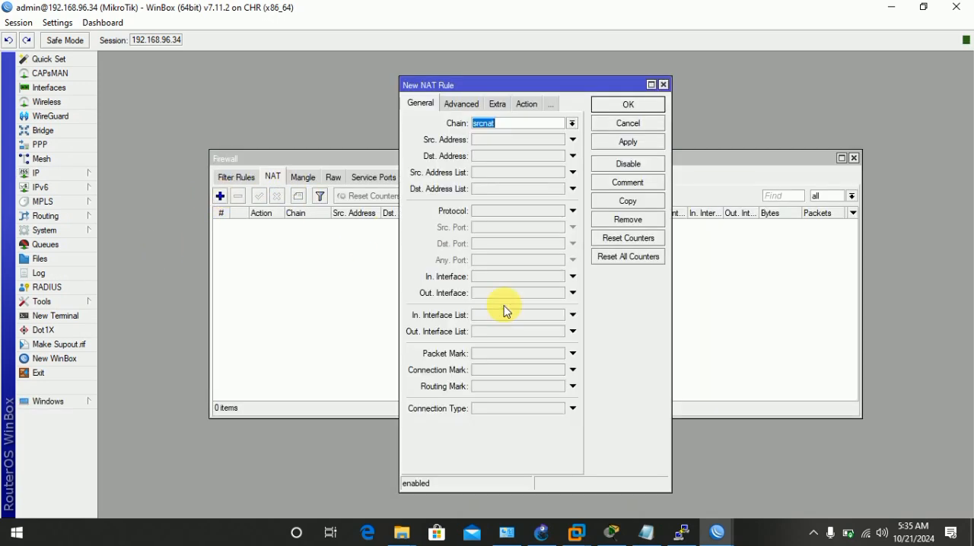
left_click(525, 104)
left_click(571, 123)
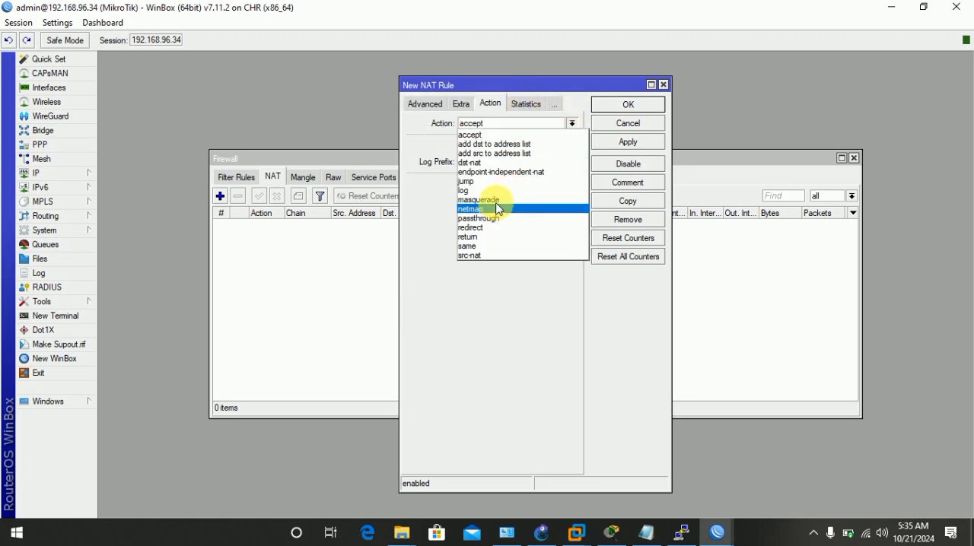
left_click(499, 207)
left_click(627, 142)
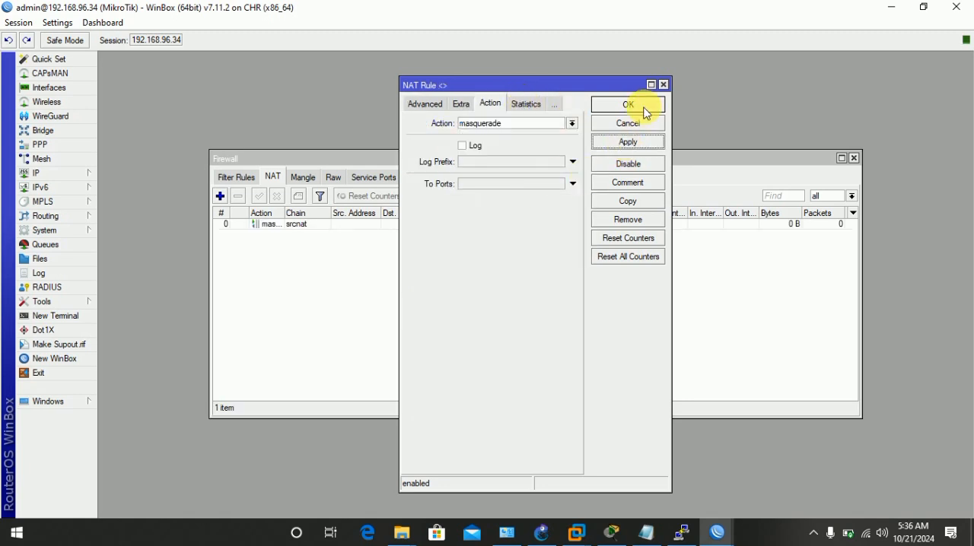
left_click(643, 105)
left_click(853, 158)
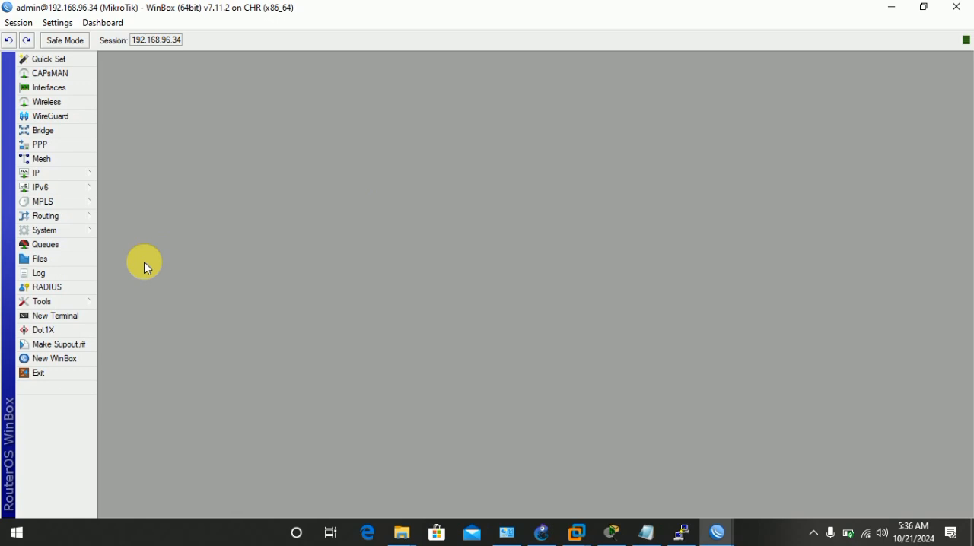
left_click(76, 173)
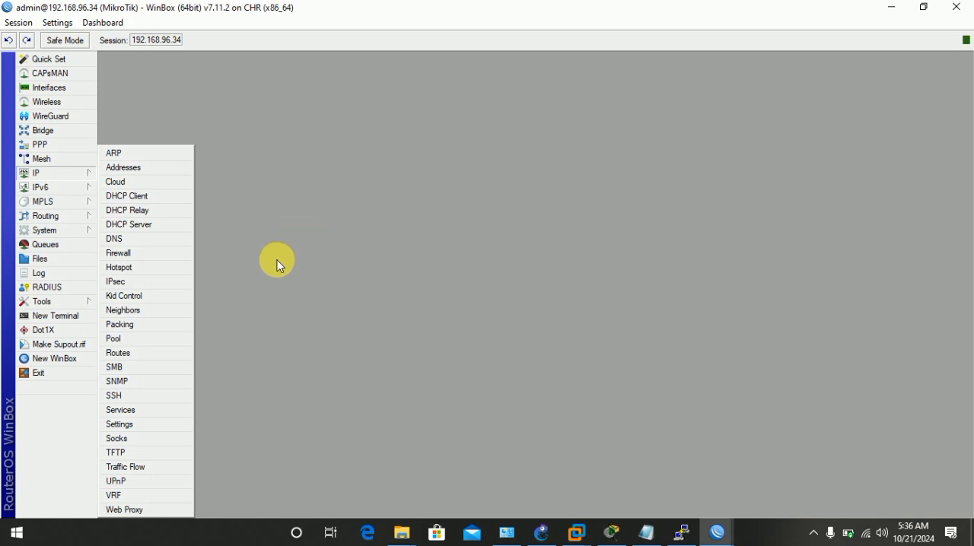
left_click(289, 147)
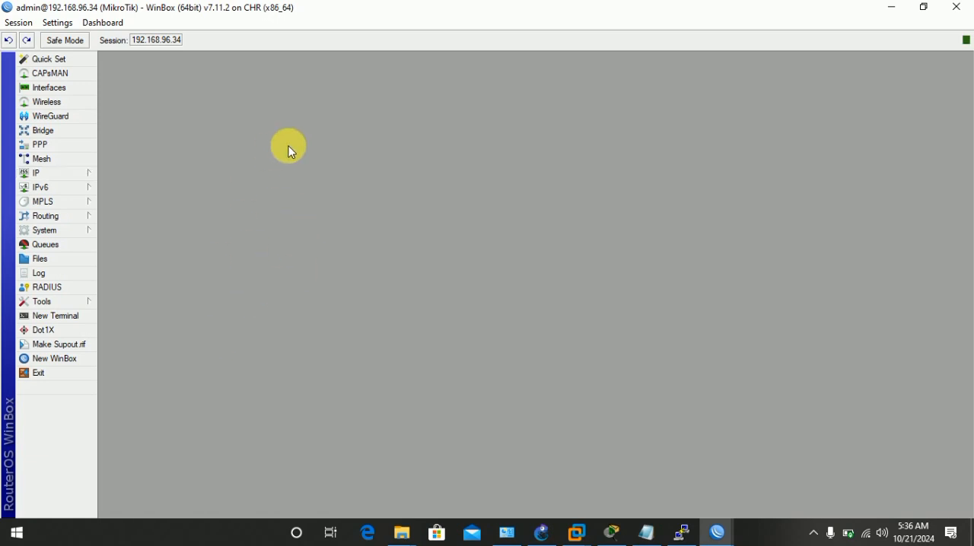
Create a new bridge interface with the default settings.
left_click(81, 133)
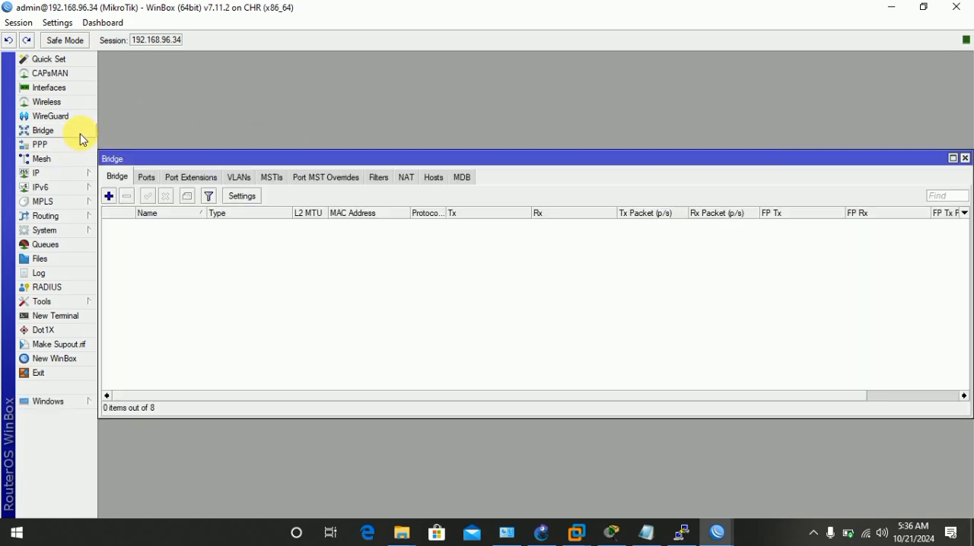
left_click(109, 195)
left_click(665, 181)
left_click(673, 144)
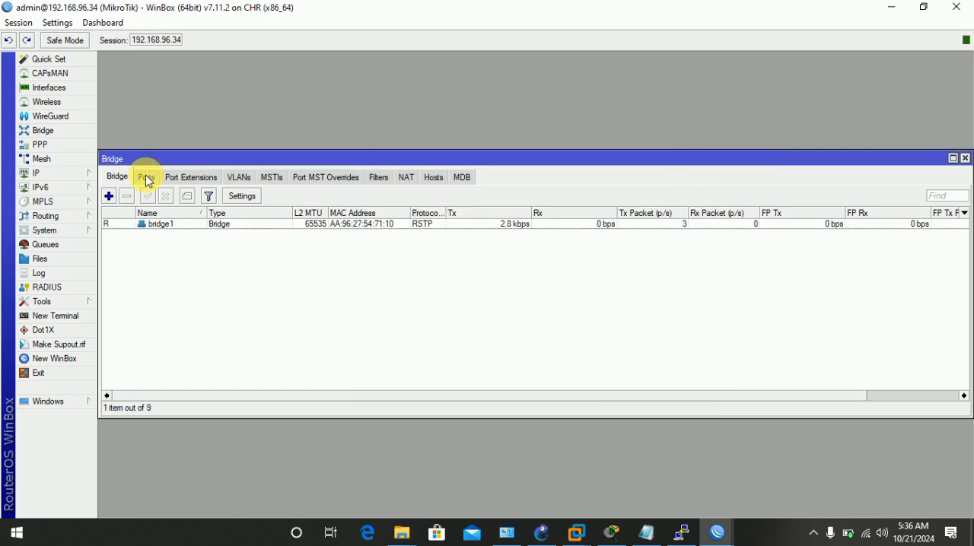
Add interface ether2 as a port of the new bridge and close the bridge settings.
left_click(145, 177)
left_click(108, 196)
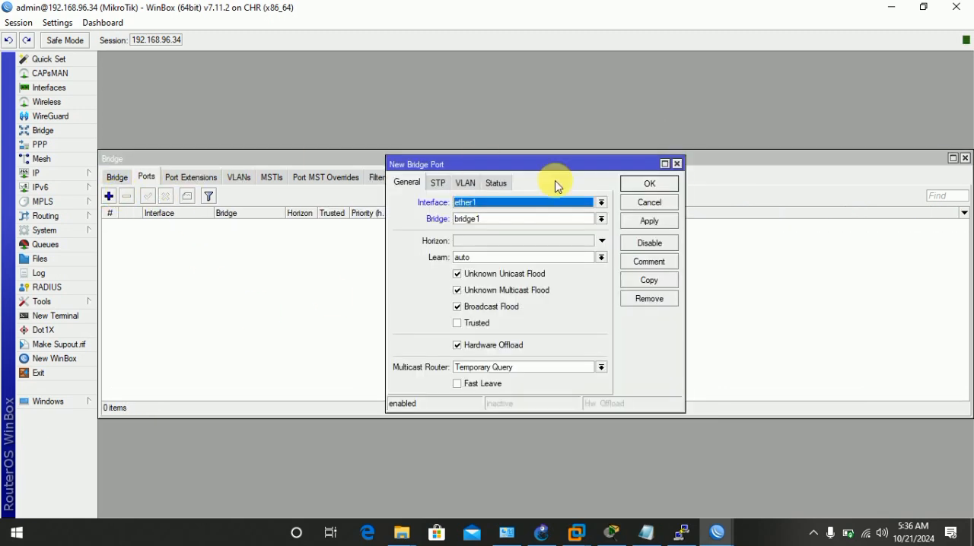
left_click(601, 203)
left_click(489, 242)
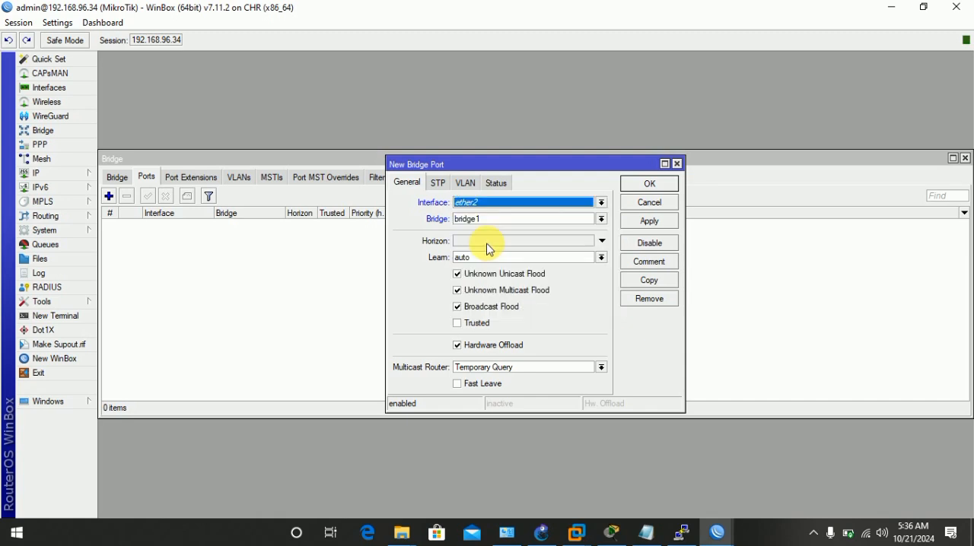
left_click(645, 223)
left_click(659, 185)
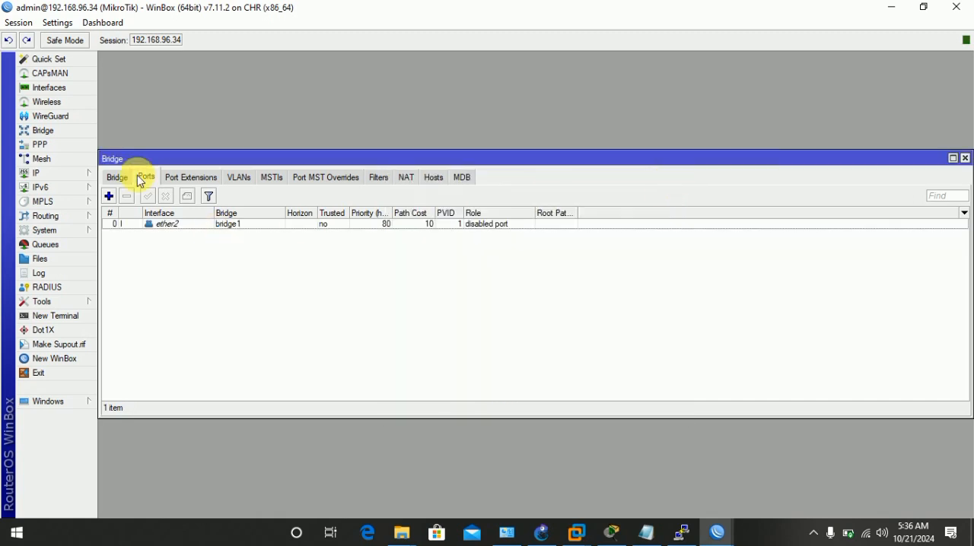
left_click(965, 158)
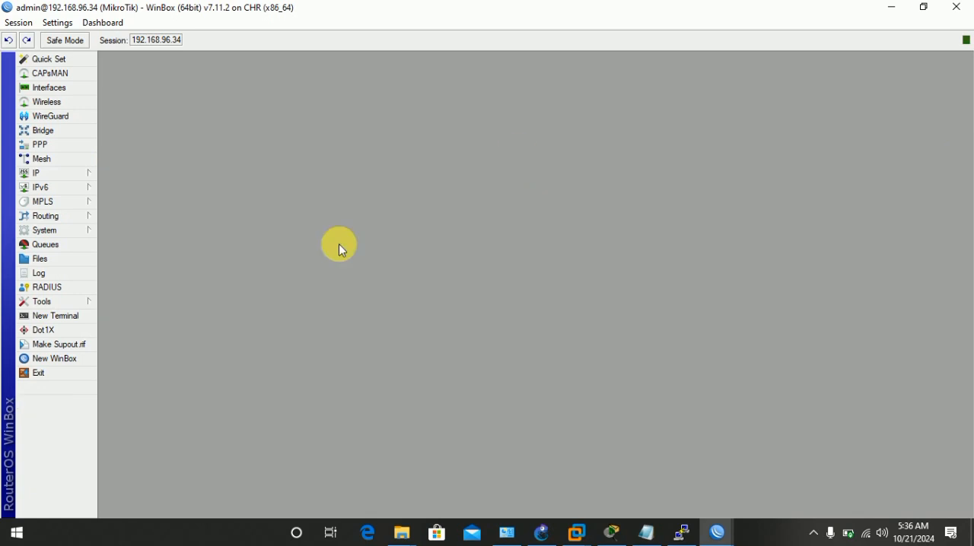
Rename the ether1 interface to WAN and close the interface list.
left_click(69, 88)
left_click(180, 236)
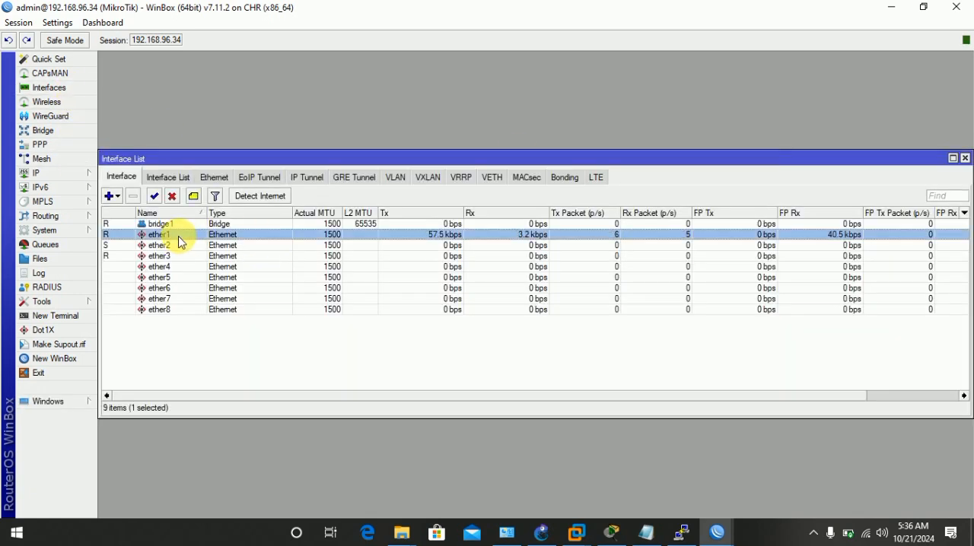
double_click(180, 237)
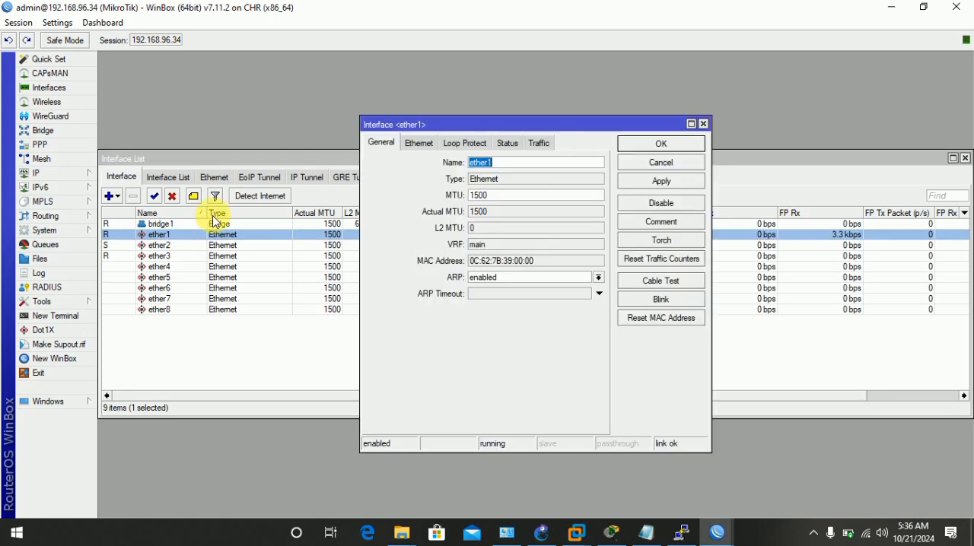
key("BackSpace")
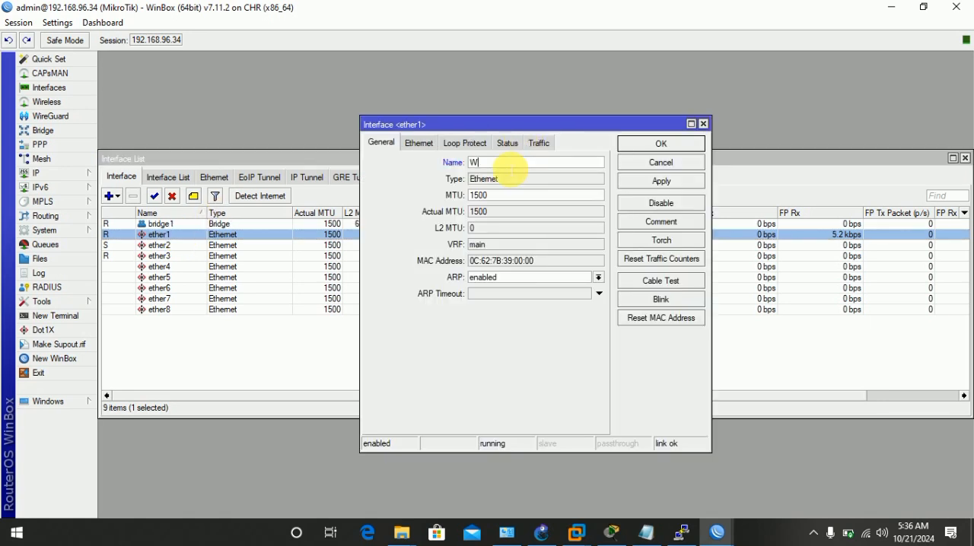
left_click(676, 186)
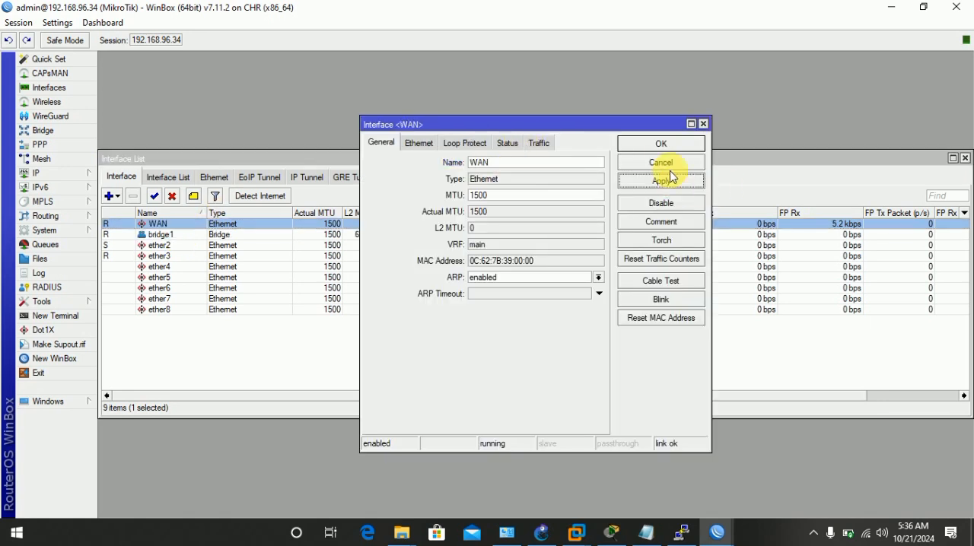
left_click(661, 145)
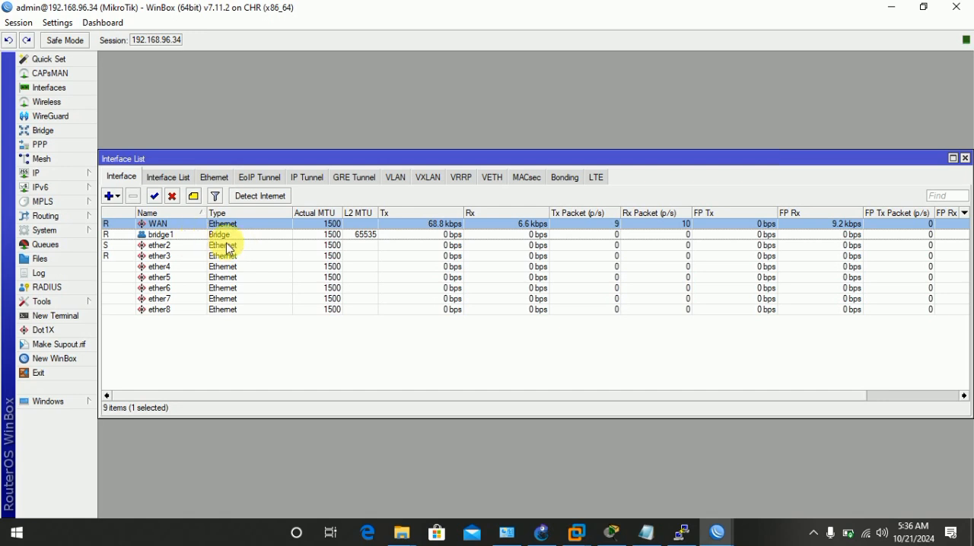
left_click(964, 159)
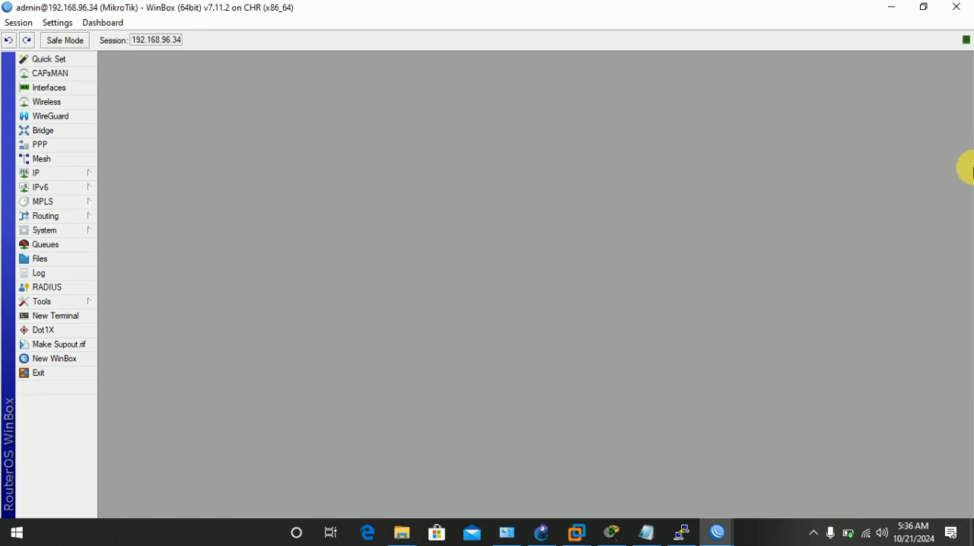
Create an IP pool with the address range 20.0.0.1-20.0.0.90 and the next pool set to none.
left_click(86, 173)
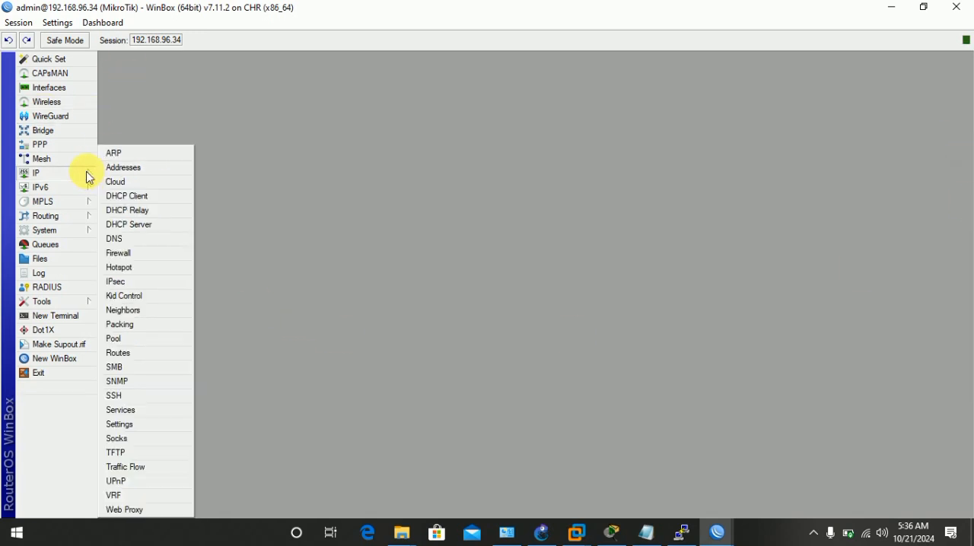
left_click(152, 340)
left_click(392, 197)
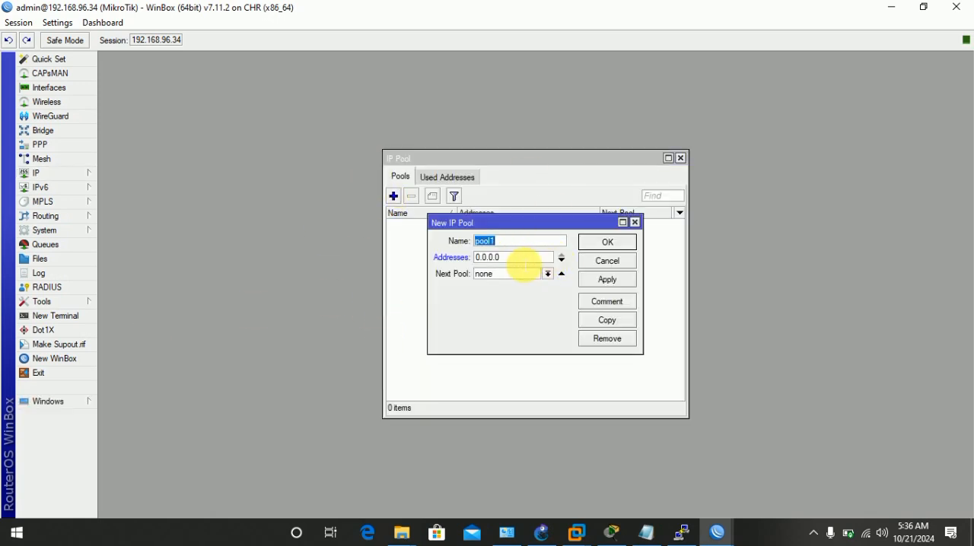
double_click(524, 258)
type("20.0.0.90")
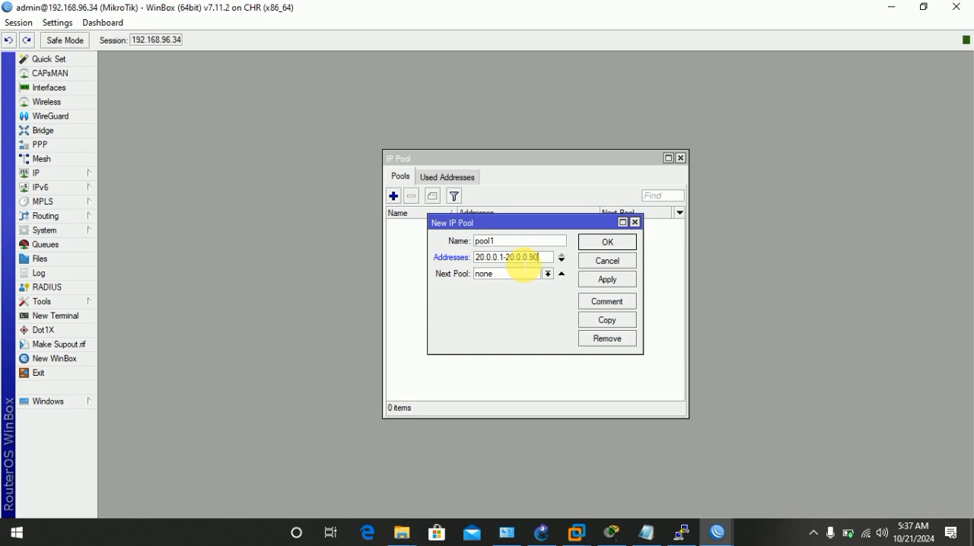
left_click(547, 274)
left_click(511, 280)
left_click(608, 280)
left_click(615, 238)
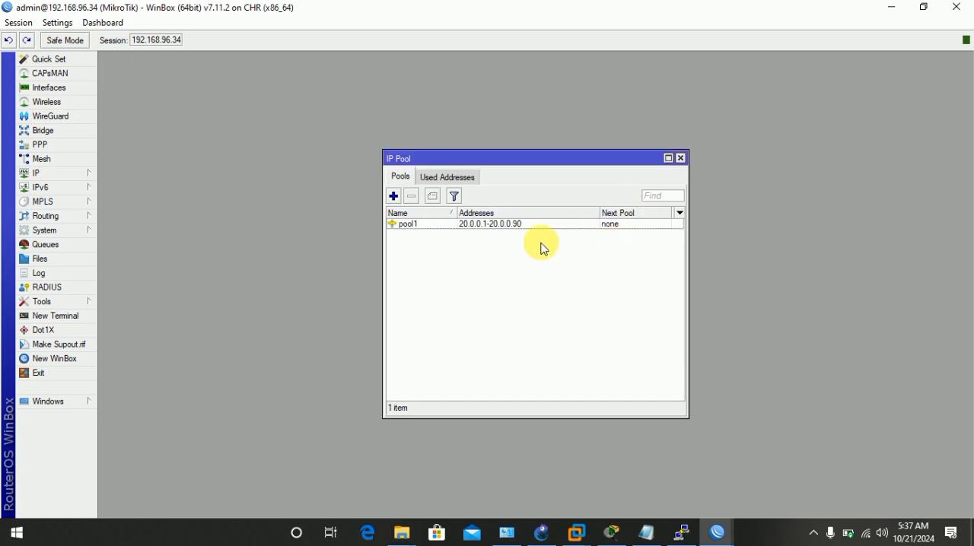
Add a PPPoE Server Binding interface with the default settings and close the PPP settings.
left_click(681, 158)
left_click(92, 178)
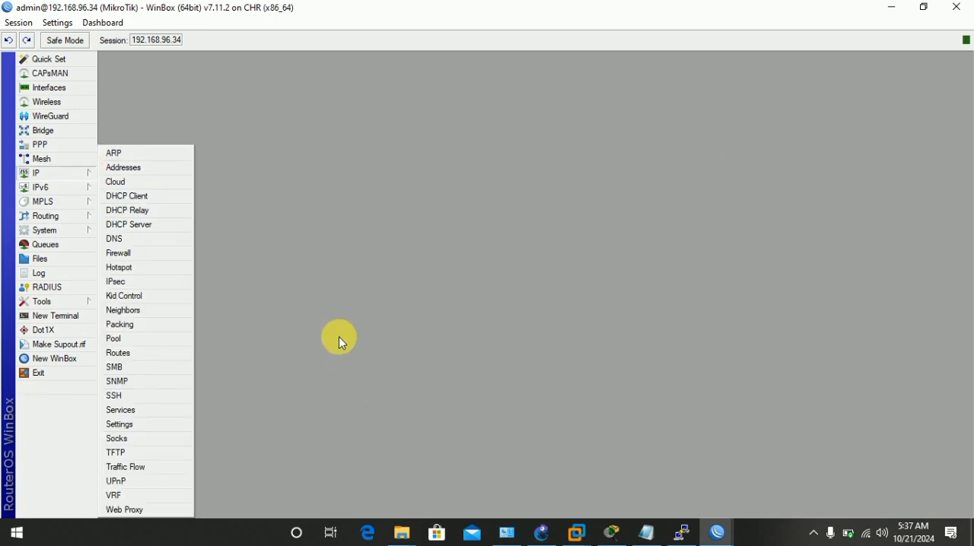
left_click(50, 146)
left_click(112, 196)
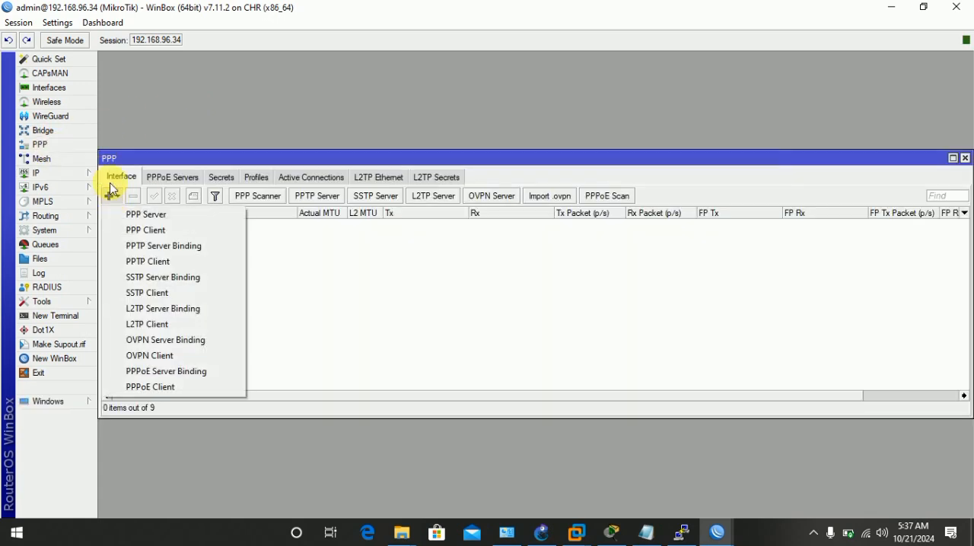
left_click(189, 371)
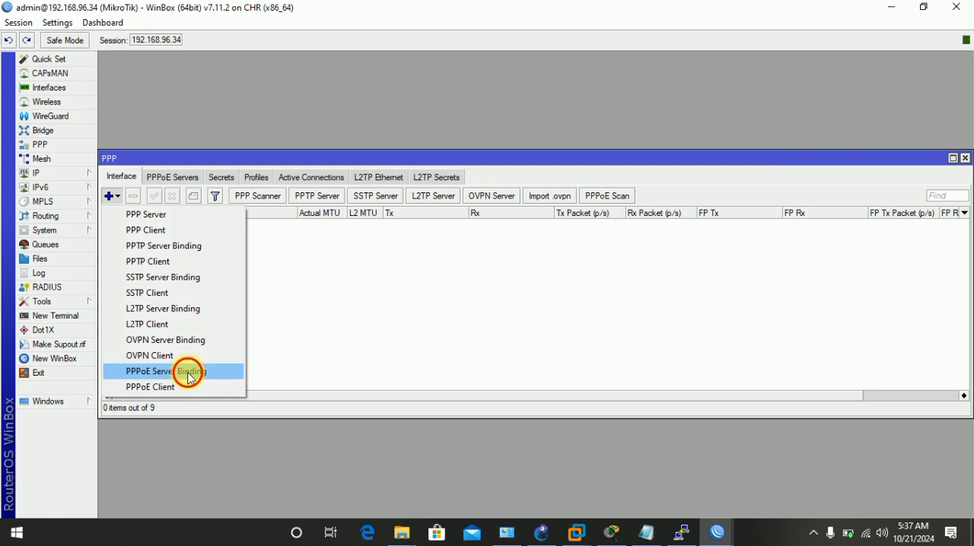
left_click(661, 181)
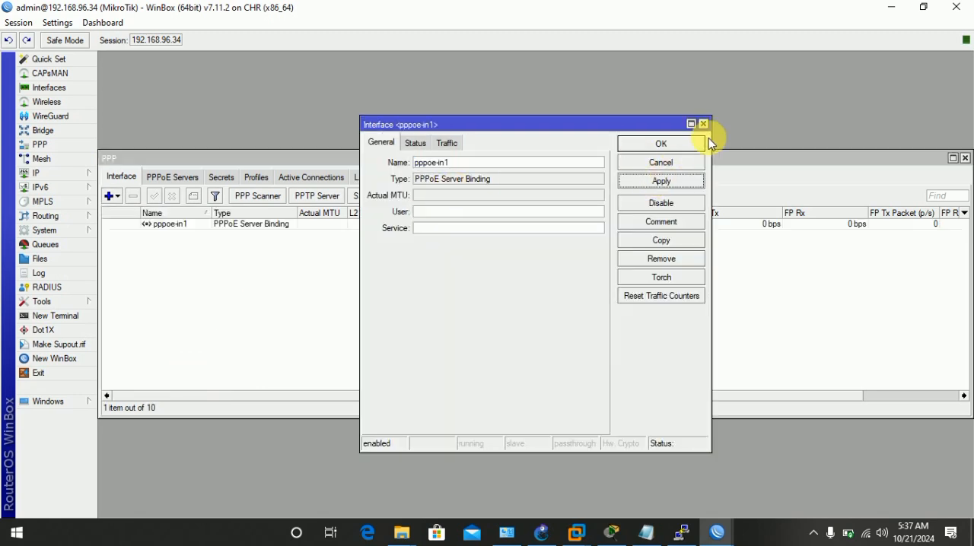
left_click(676, 144)
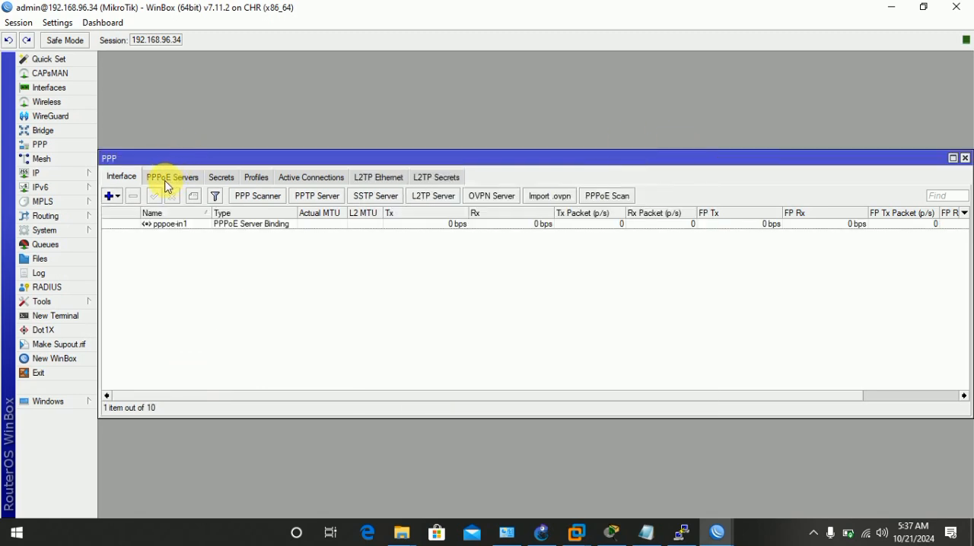
left_click(173, 179)
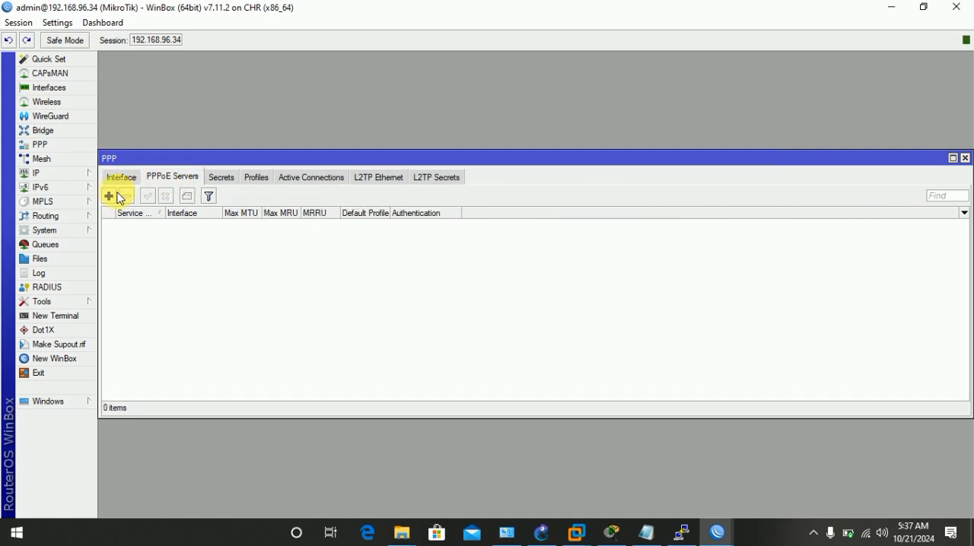
left_click(122, 177)
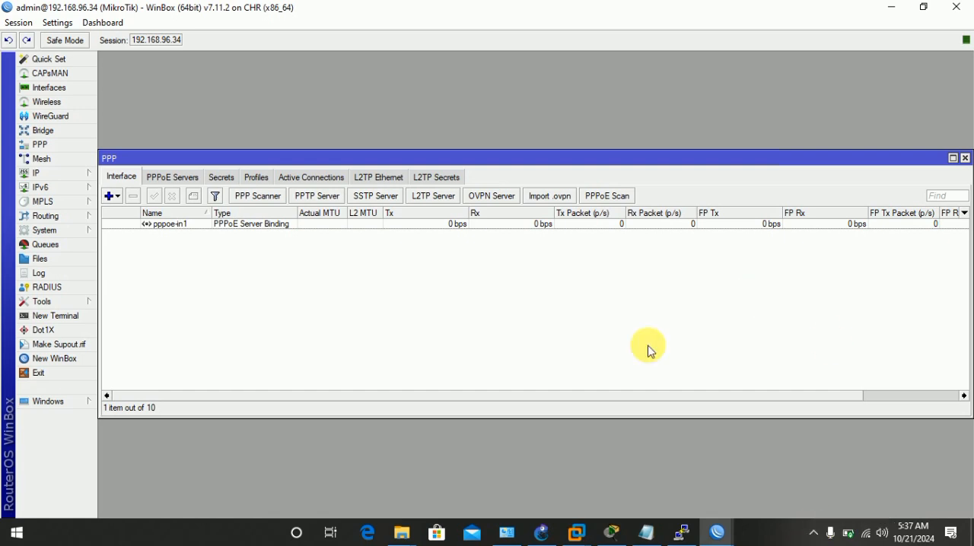
left_click(964, 158)
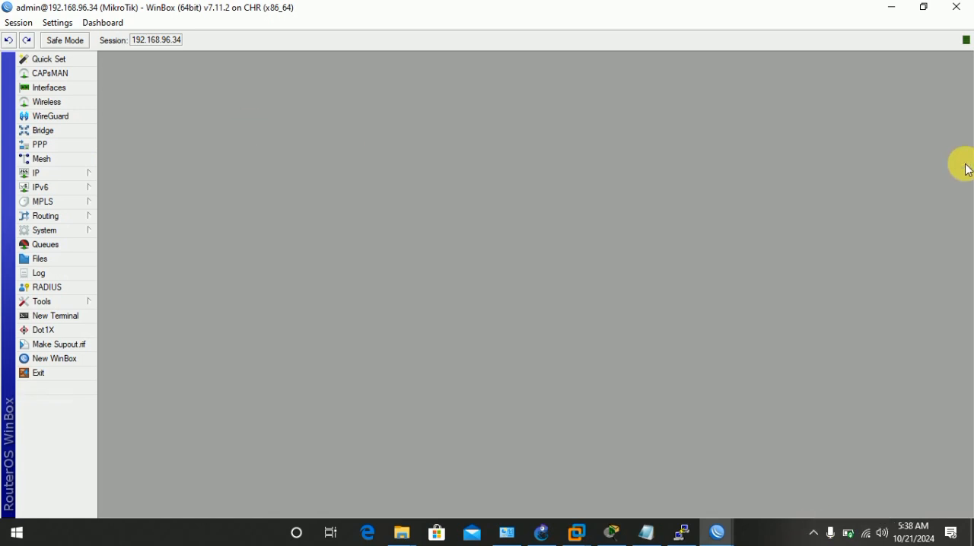
left_click(812, 533)
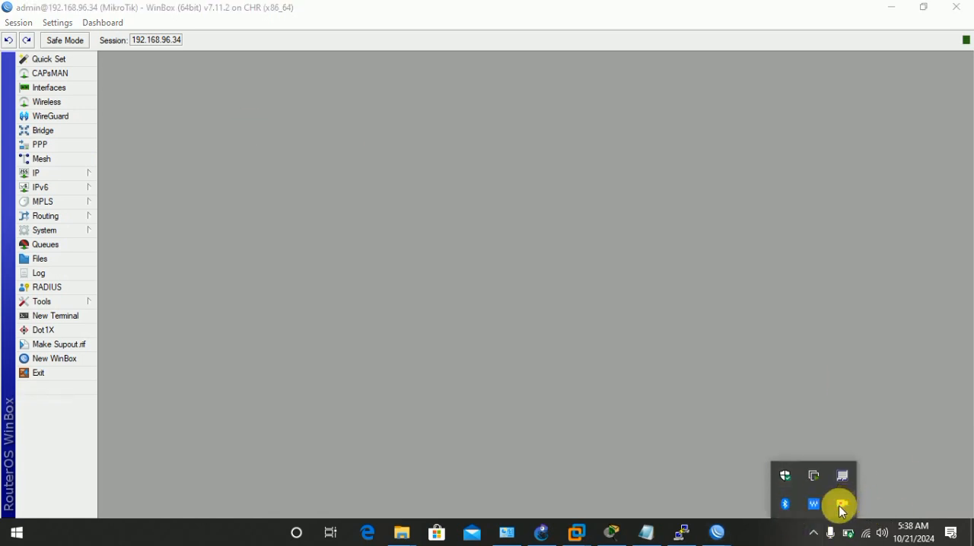
right_click(842, 509)
left_click(728, 343)
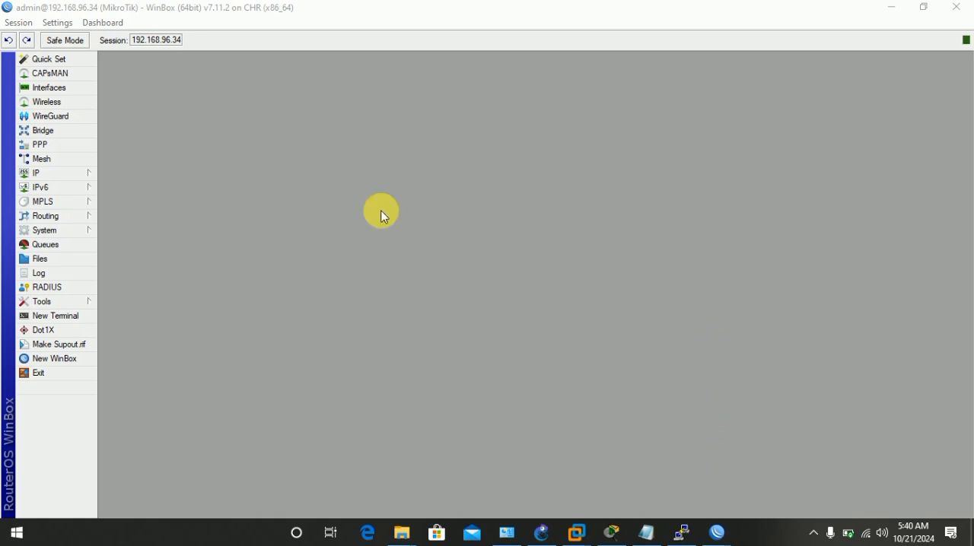
left_click(812, 533)
left_click(614, 296)
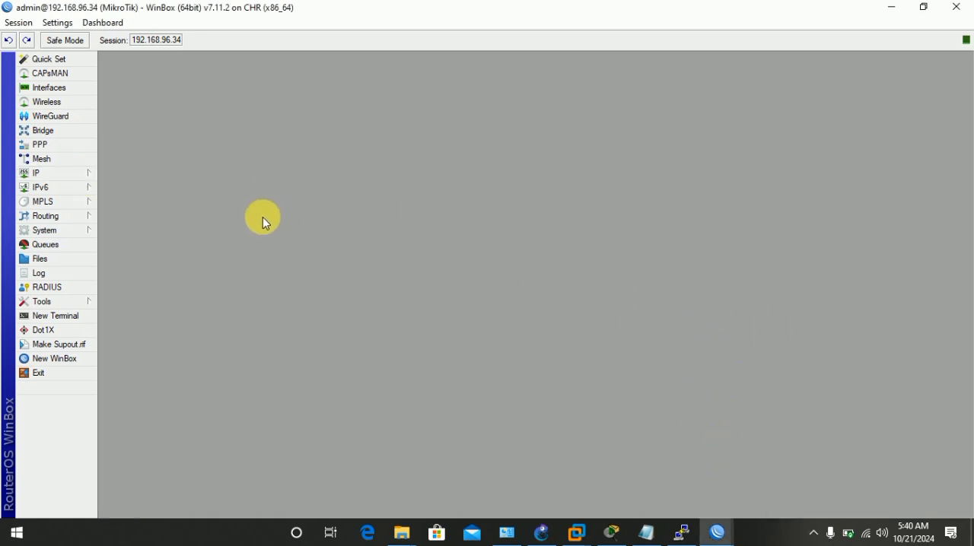
Start a new firewall mangle rule on the prerouting chain with bridge1 as the in-interface.
left_click(82, 174)
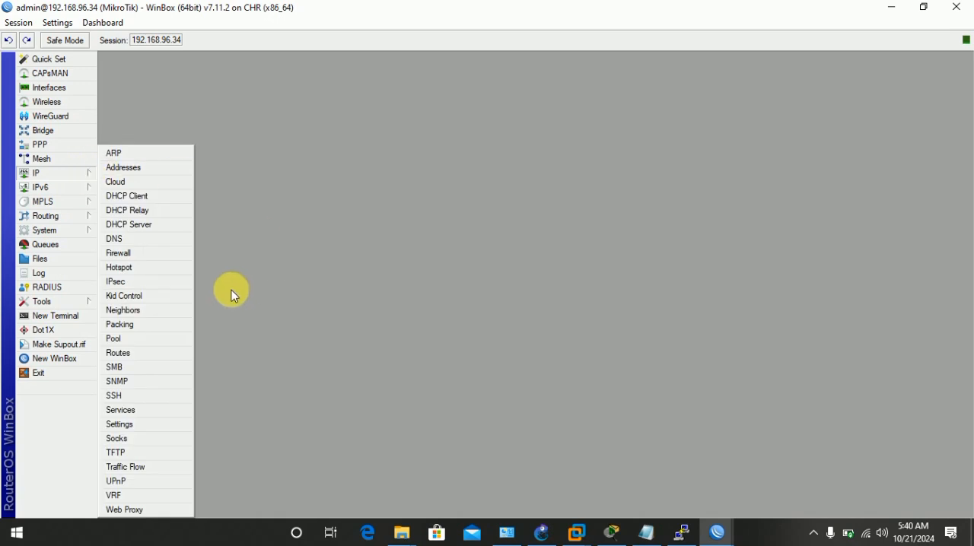
left_click(154, 254)
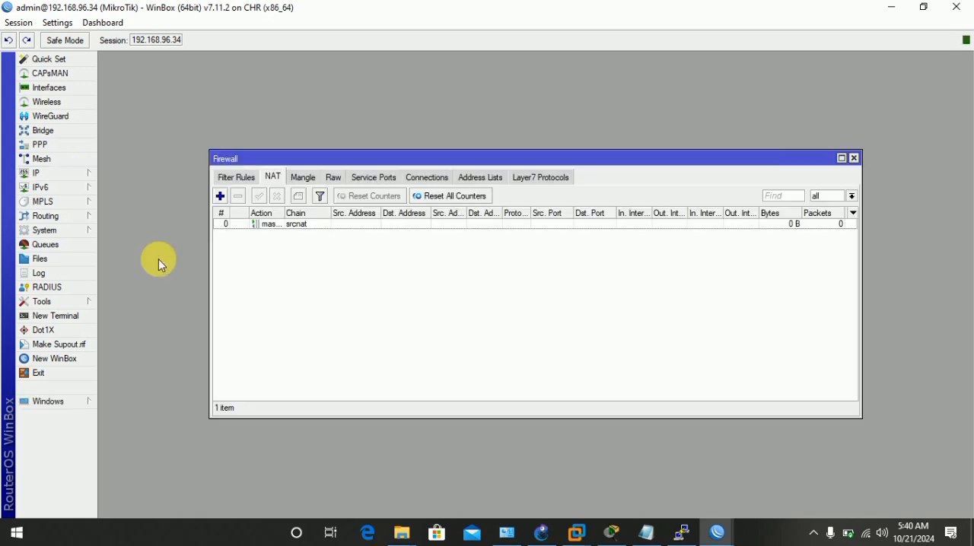
left_click_drag(338, 158, 412, 123)
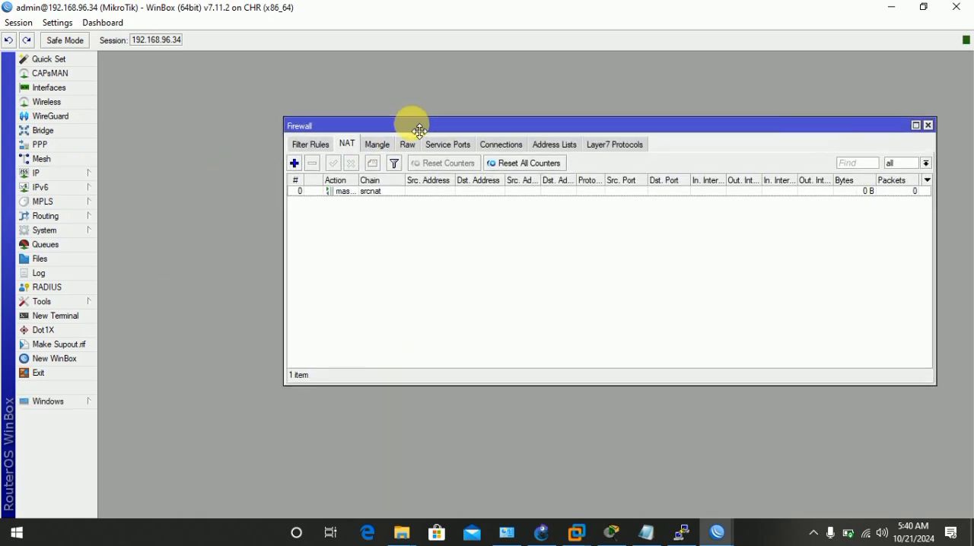
left_click(377, 145)
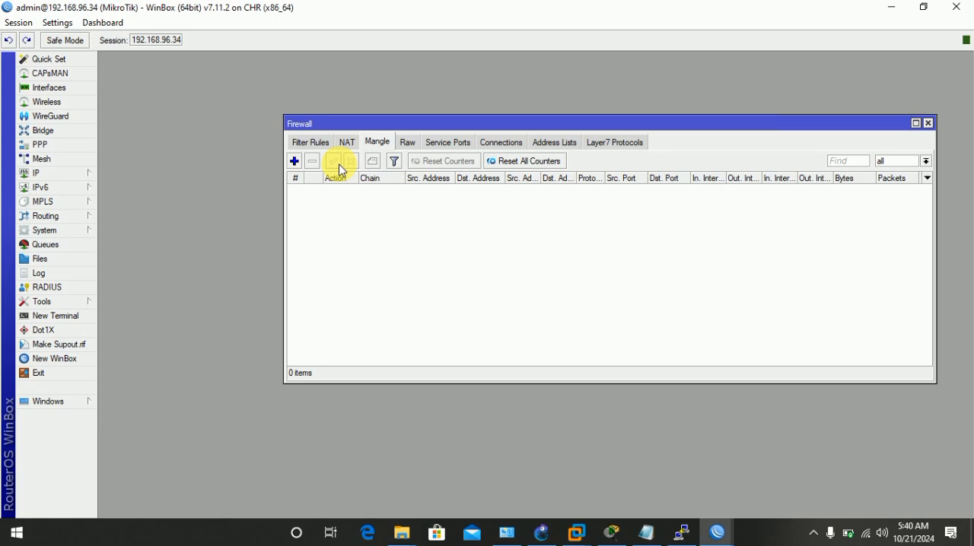
left_click(293, 162)
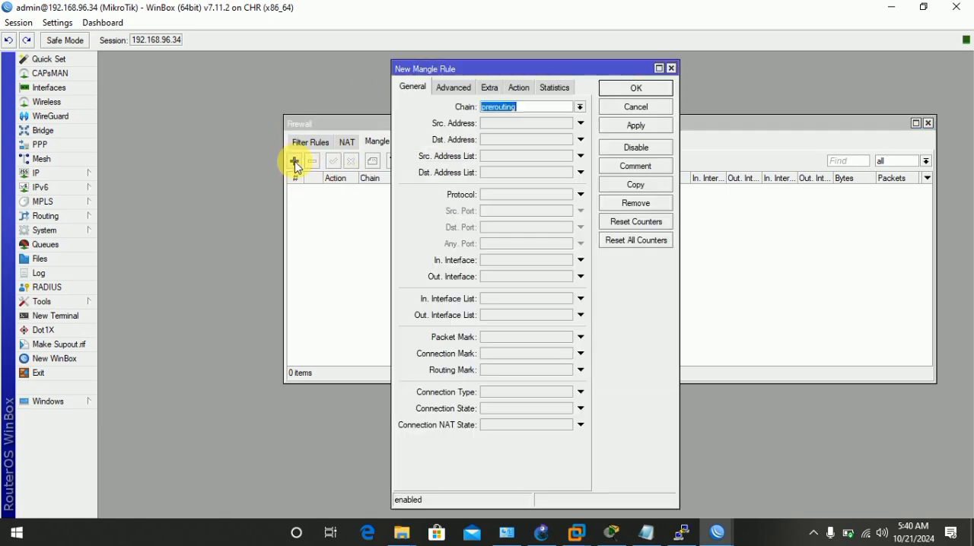
left_click_drag(498, 66, 580, 59)
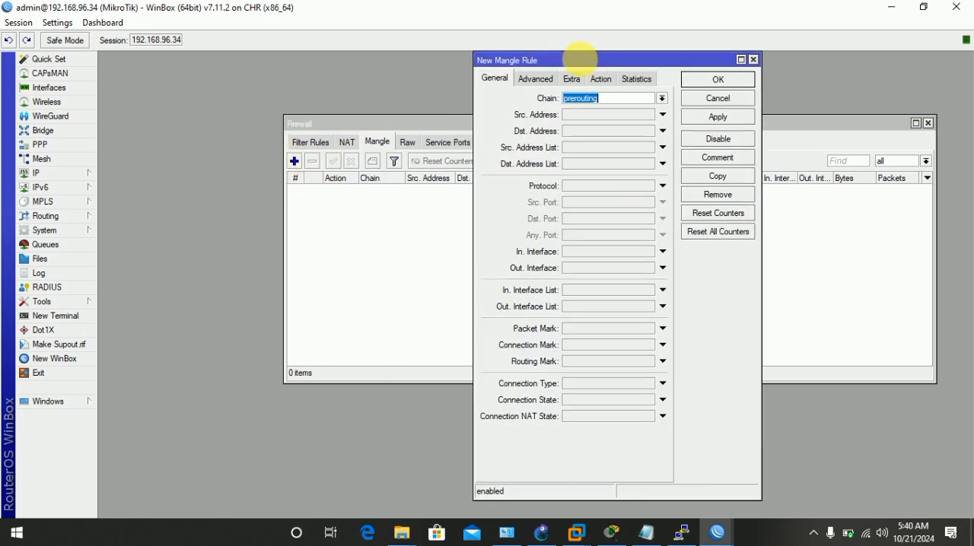
left_click(605, 99)
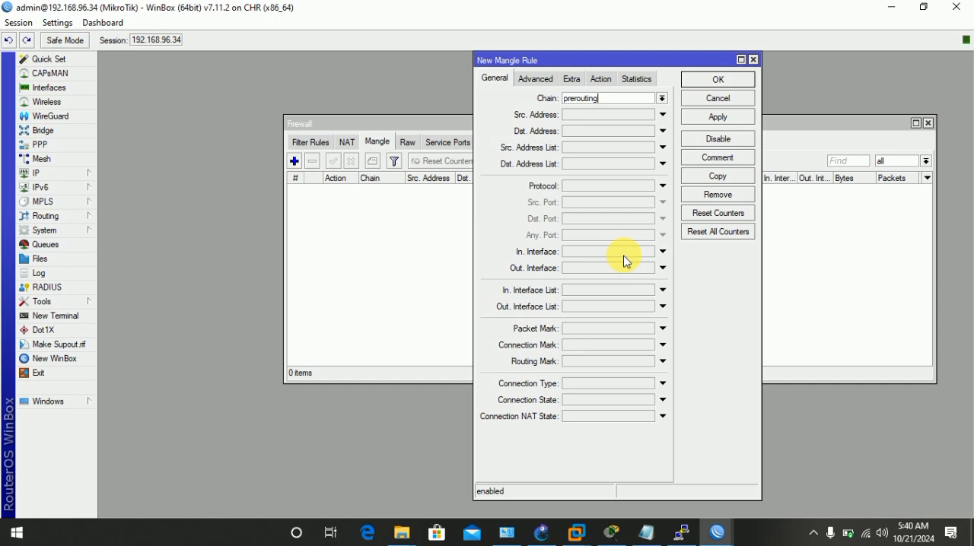
left_click(497, 79)
left_click(624, 103)
left_click(586, 252)
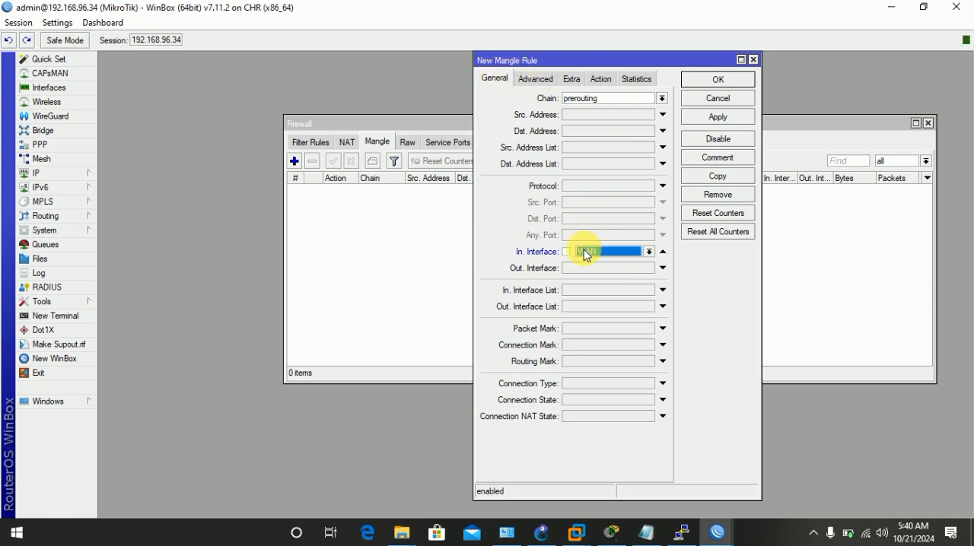
left_click(649, 253)
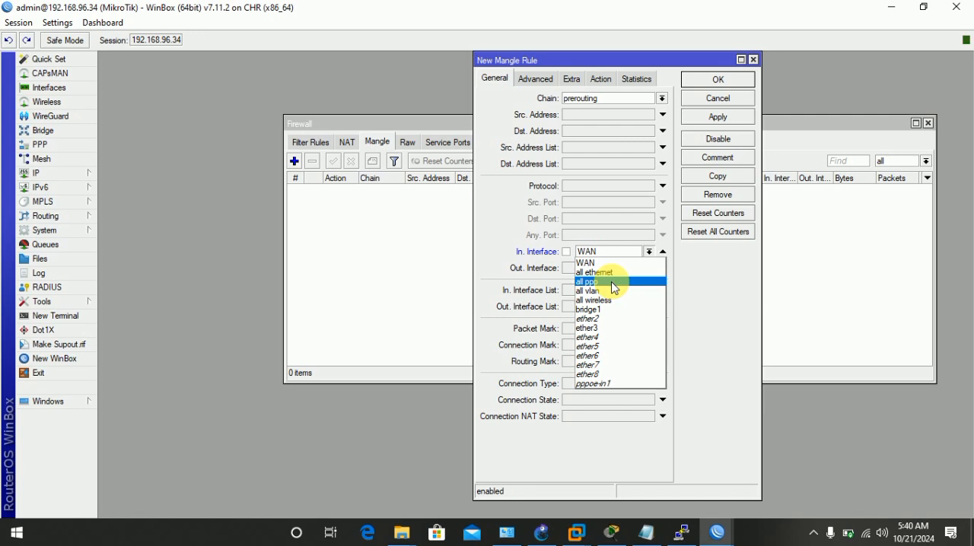
left_click(591, 309)
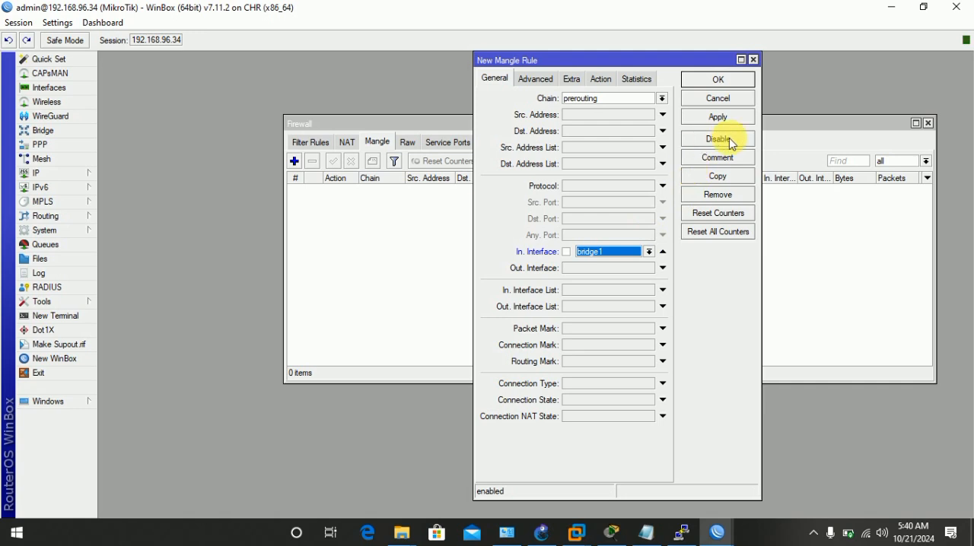
Set the rule's action to mark packet with the new packet mark User_Uploading1, and save the rule.
left_click(601, 79)
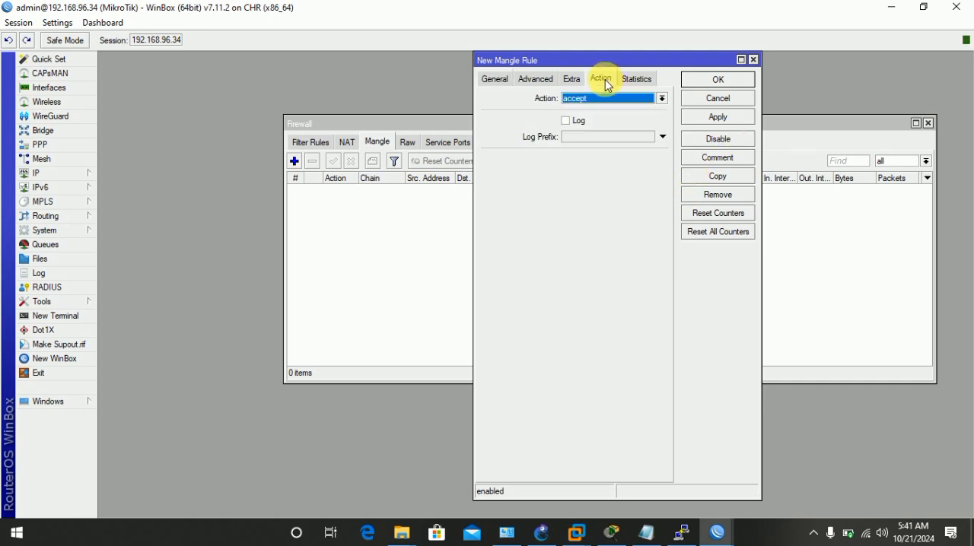
left_click(661, 98)
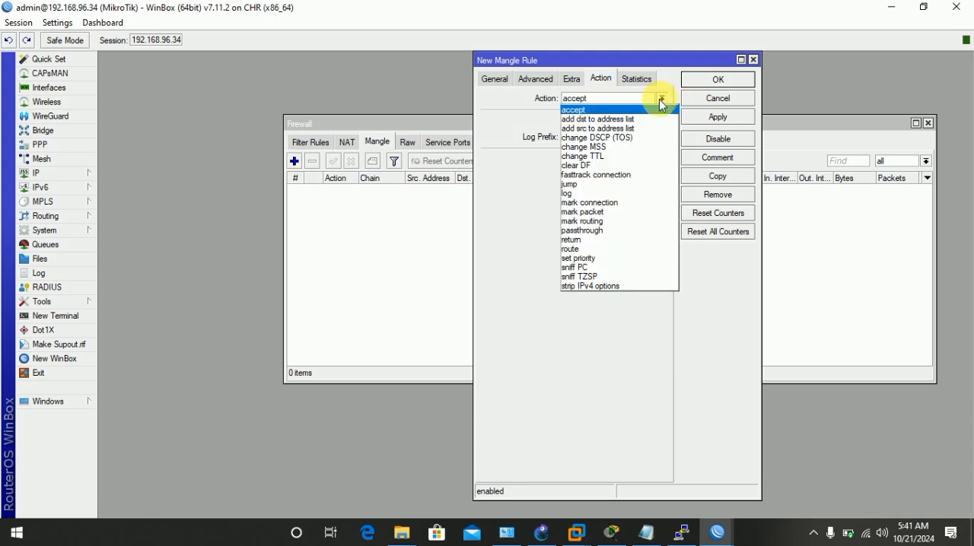
left_click(600, 212)
left_click(586, 159)
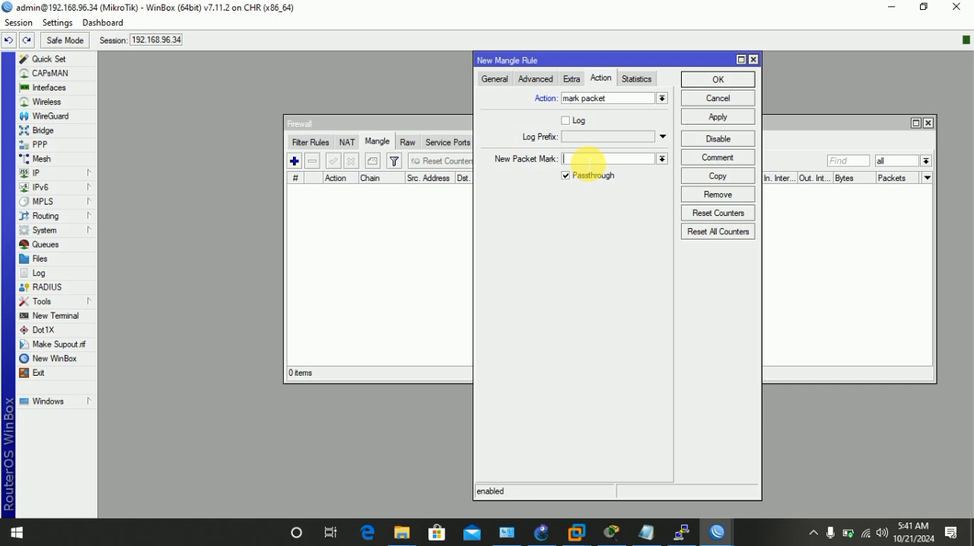
type("User_")
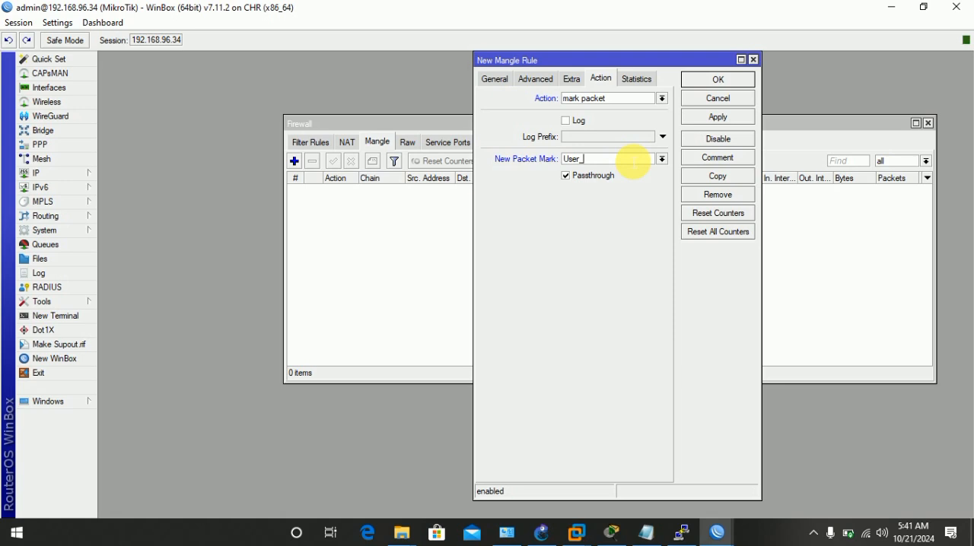
type("Uploading1")
left_click(723, 121)
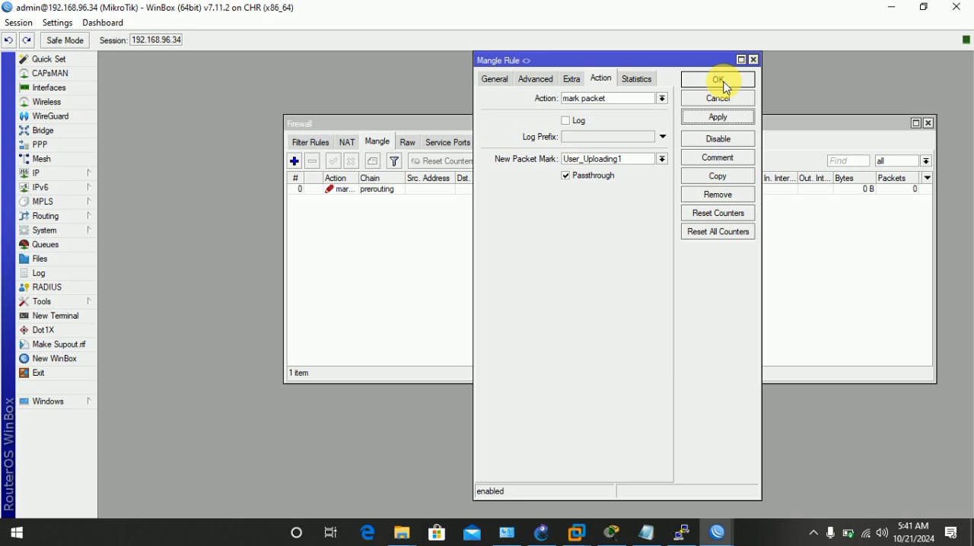
left_click(720, 80)
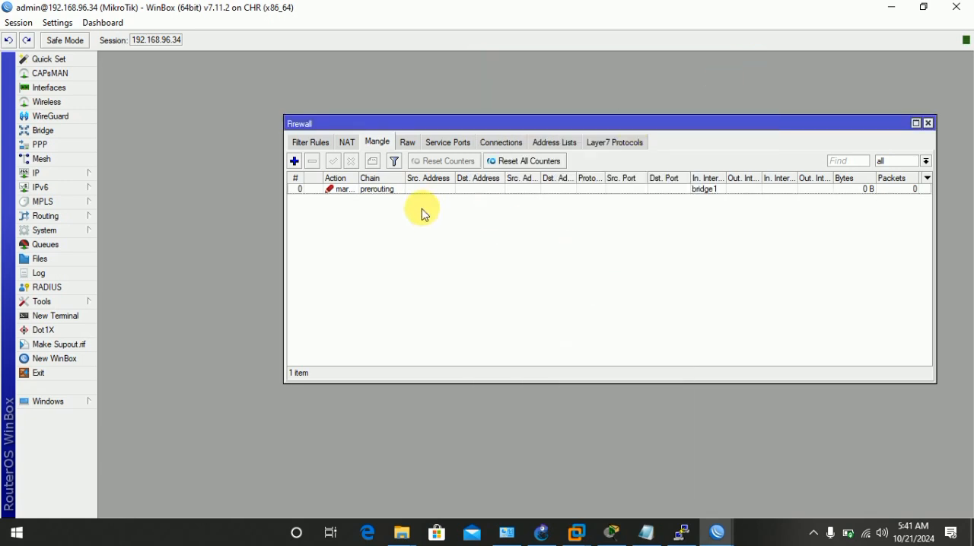
Start another mangle rule on the prerouting chain with both the in-interface and the out-interface set to WAN.
left_click(294, 163)
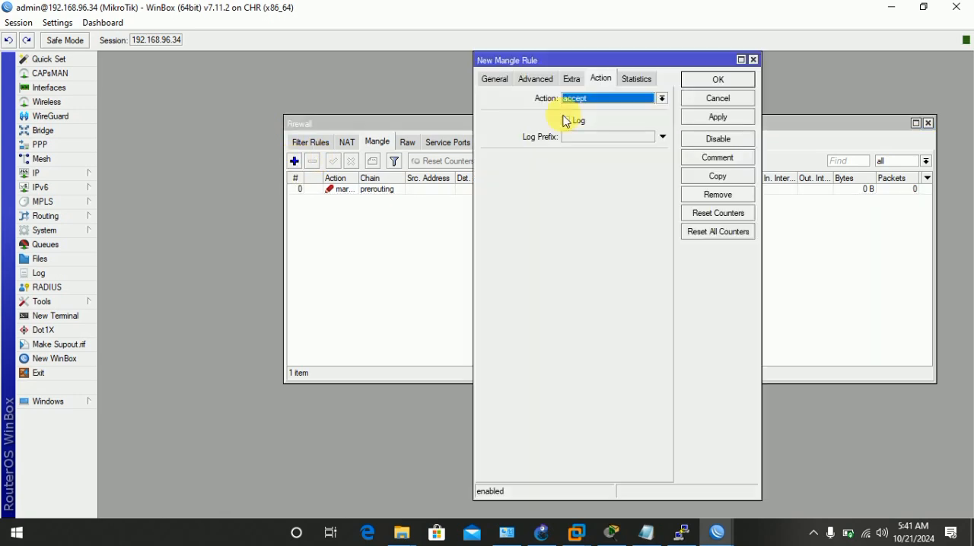
left_click_drag(648, 64, 746, 64)
left_click(593, 78)
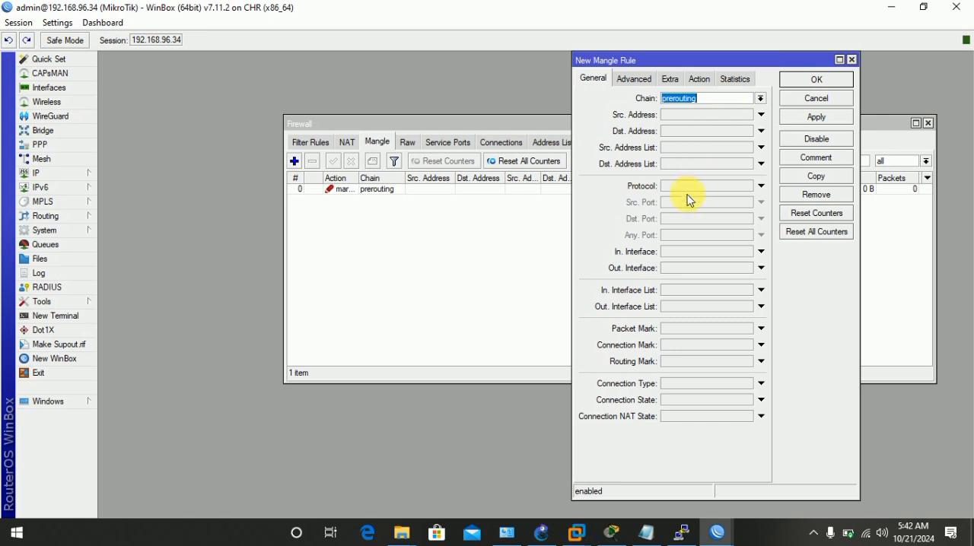
left_click(683, 268)
left_click(706, 252)
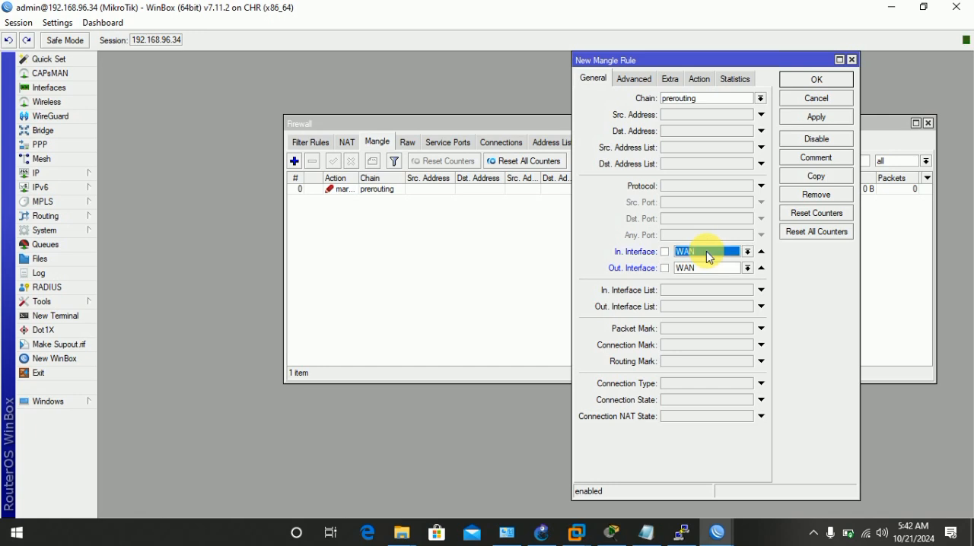
Set the out-interface of the new mangle rule to all ethernet.
left_click(708, 268)
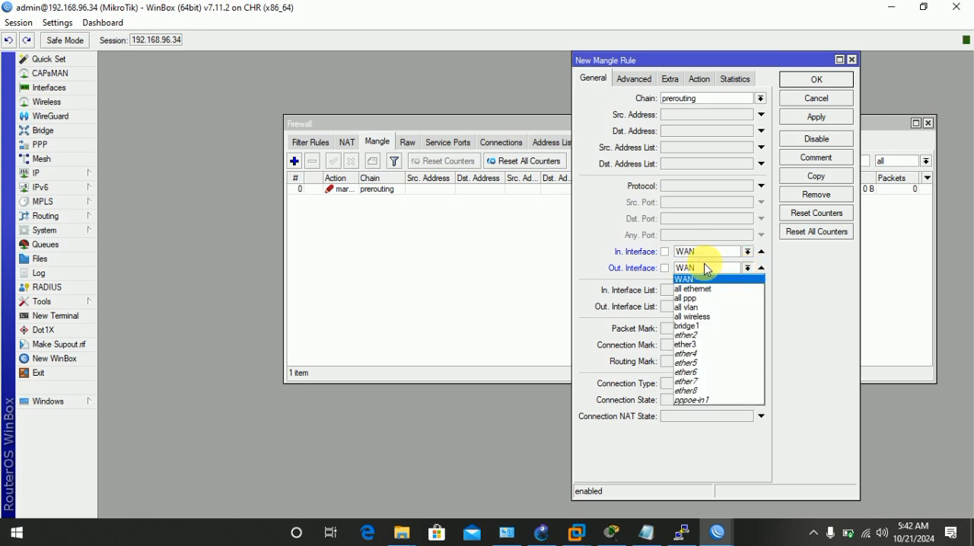
left_click(748, 265)
left_click(747, 251)
left_click(707, 259)
left_click(747, 268)
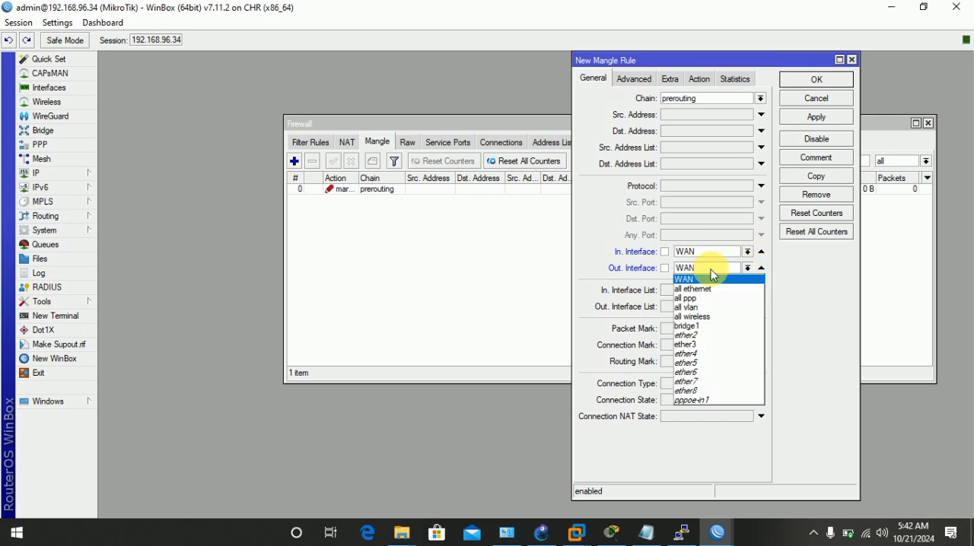
left_click(672, 276)
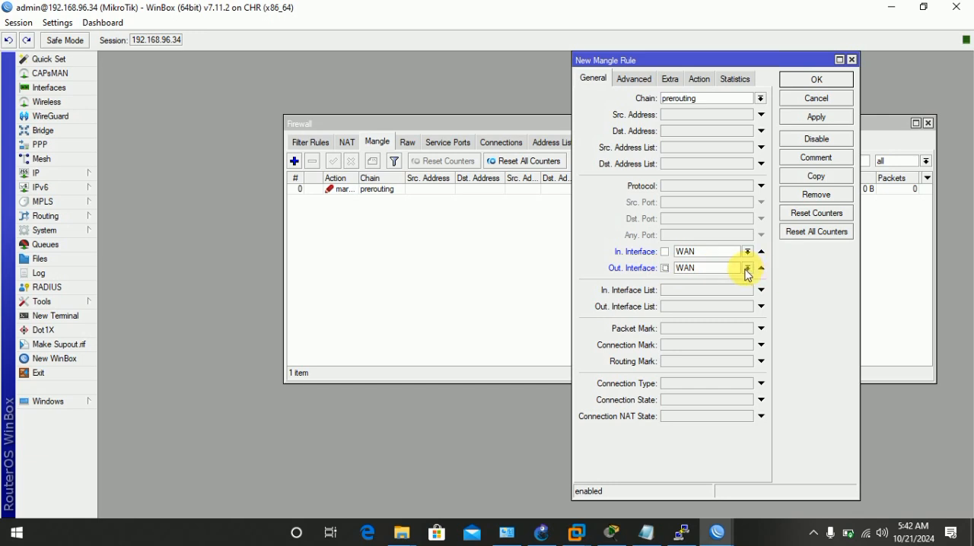
left_click(747, 268)
left_click(723, 293)
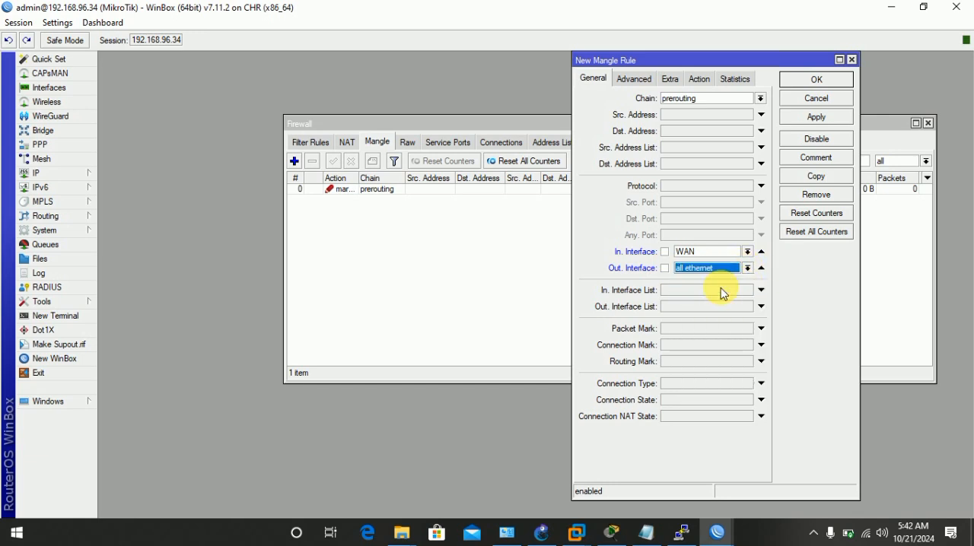
left_click(748, 270)
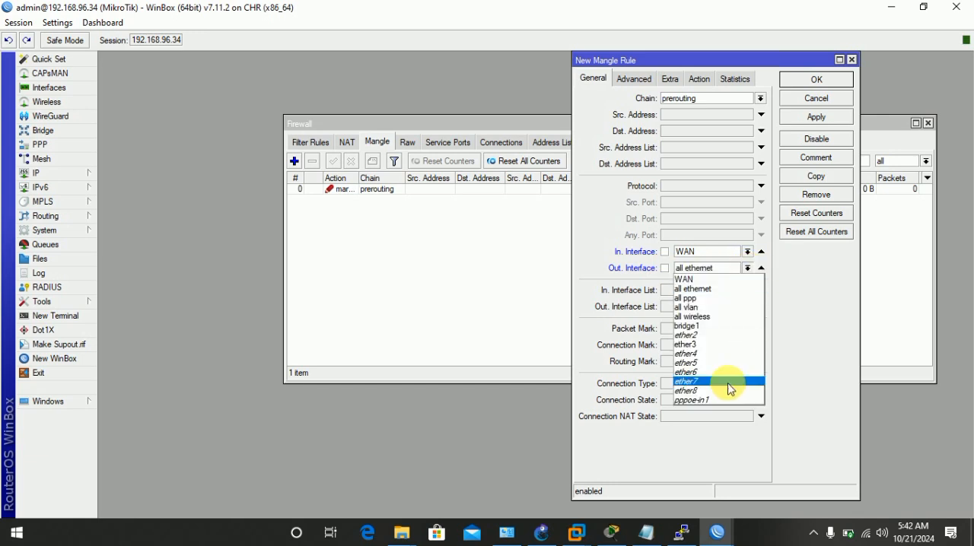
left_click(806, 271)
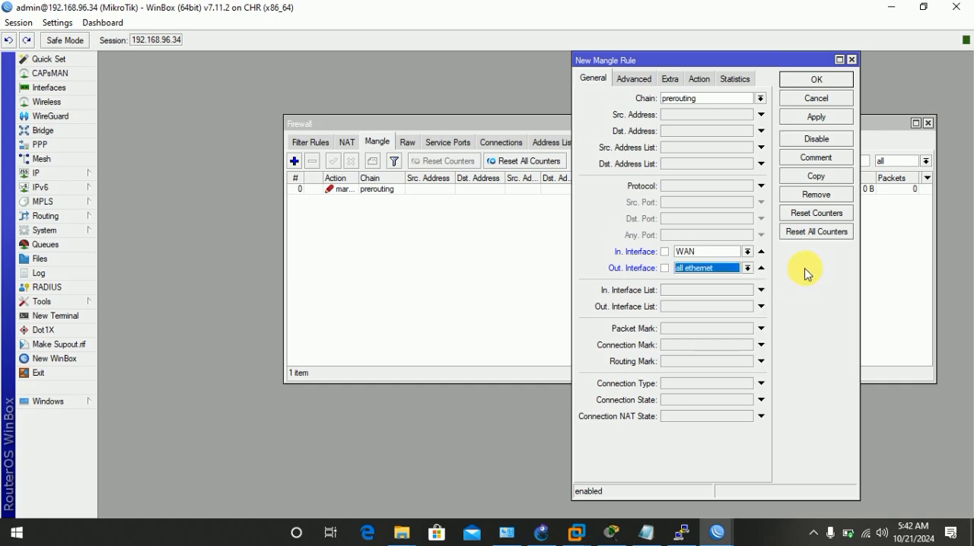
Discard the open mangle rule and start a new one on the prerouting chain with WAN as the in-interface.
left_click(851, 59)
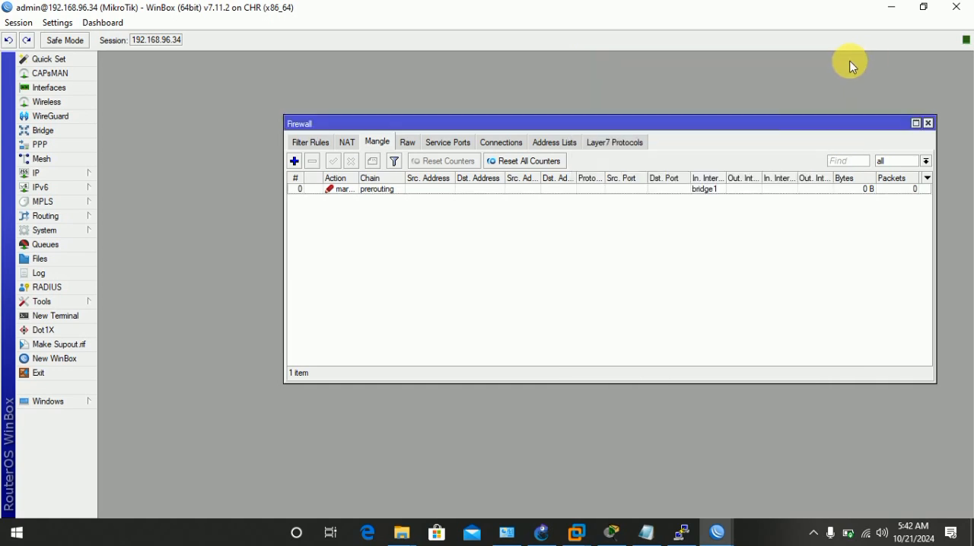
left_click(293, 160)
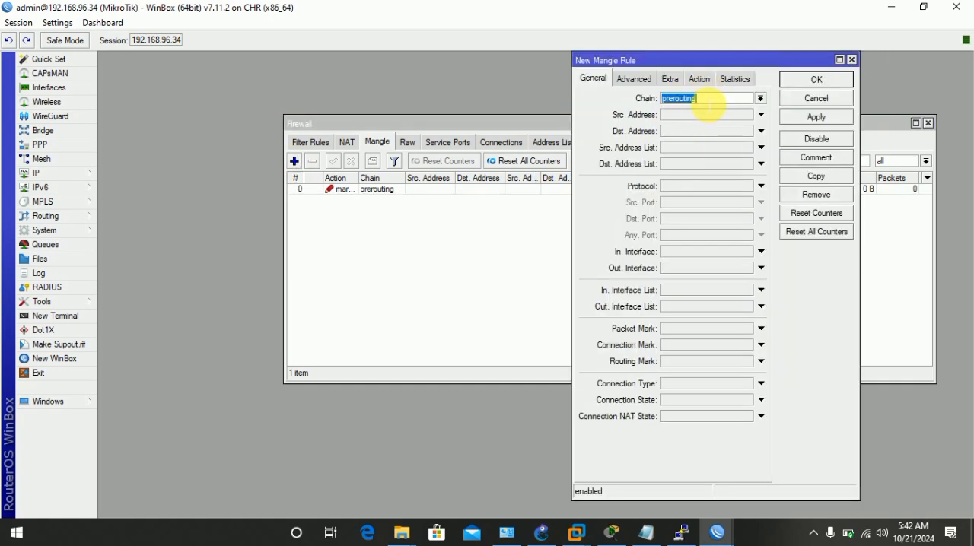
left_click(760, 99)
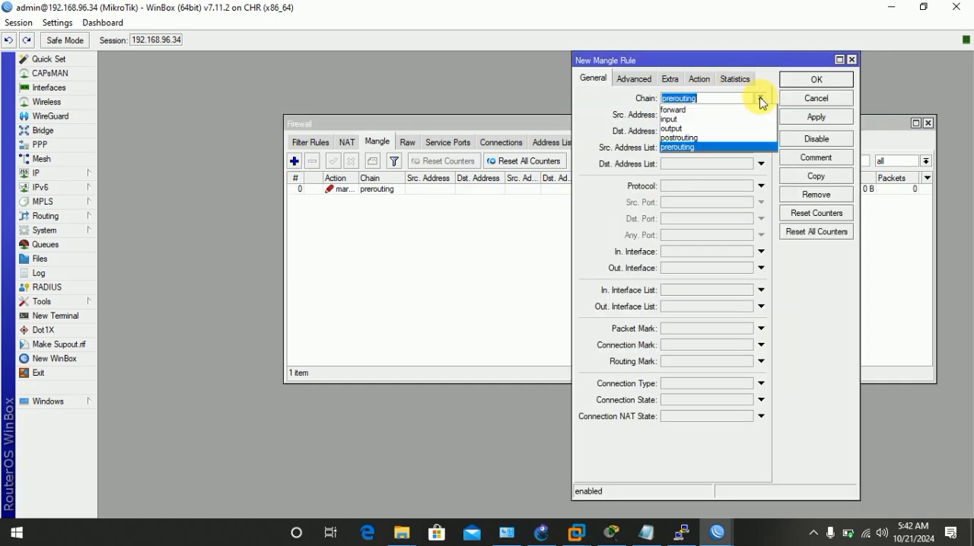
left_click(693, 147)
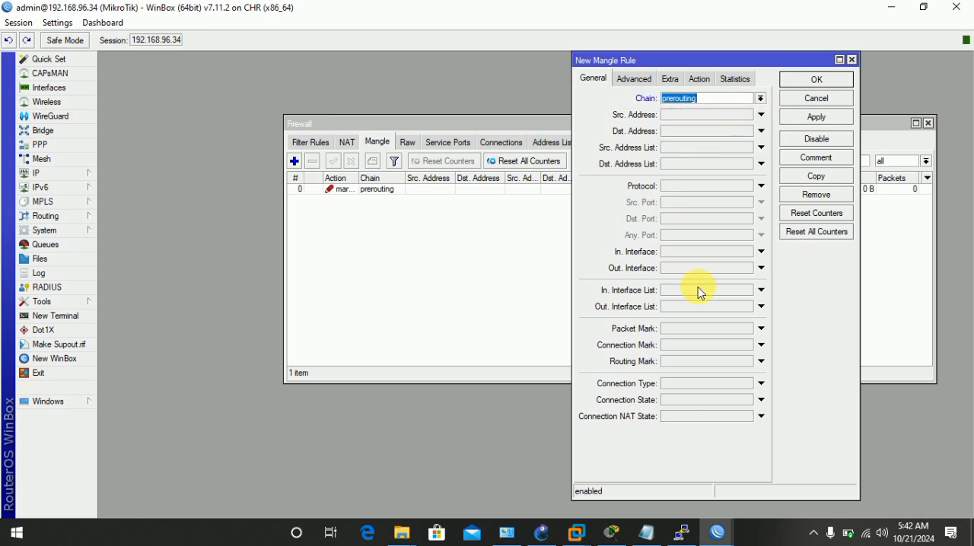
left_click(703, 251)
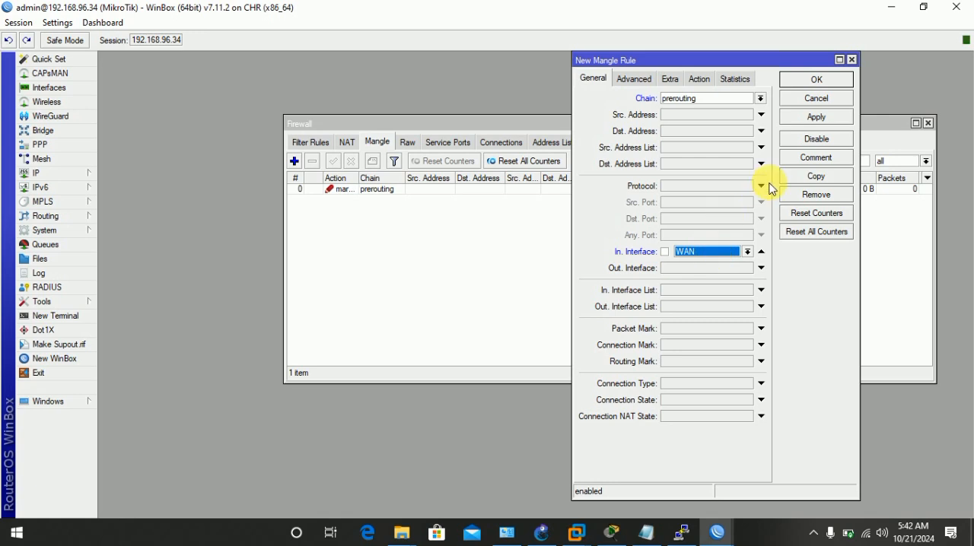
Set the rule's action to mark packet with the new packet mark User_downloading1, and save the rule.
left_click(700, 78)
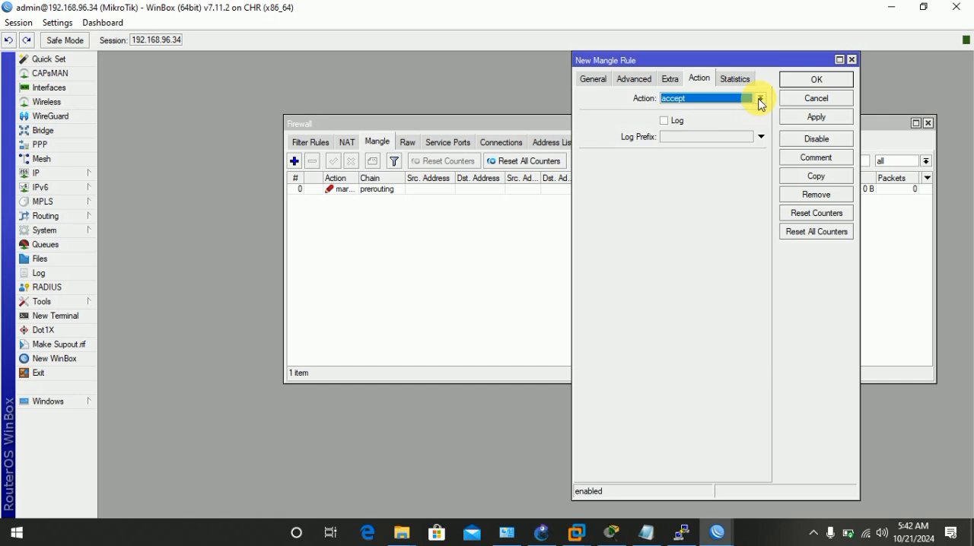
left_click(759, 101)
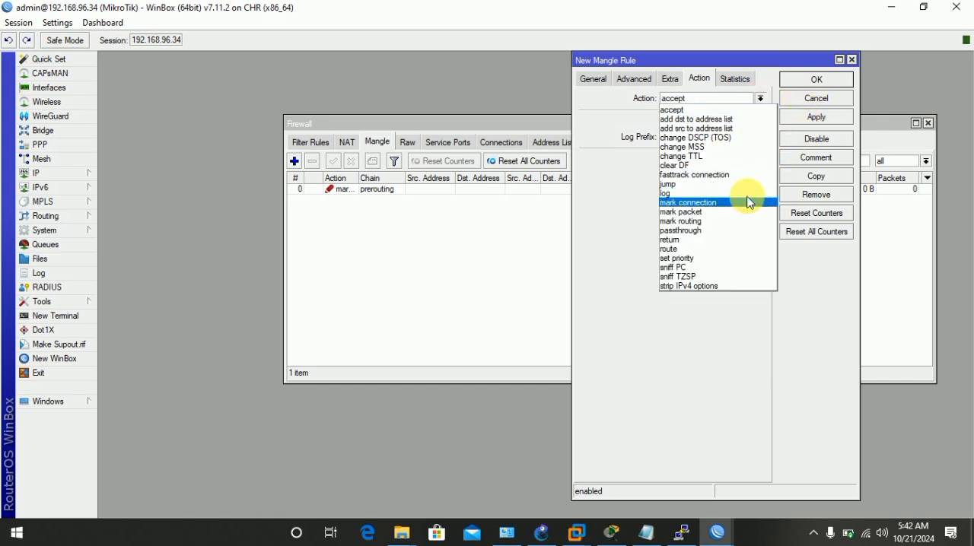
left_click(697, 213)
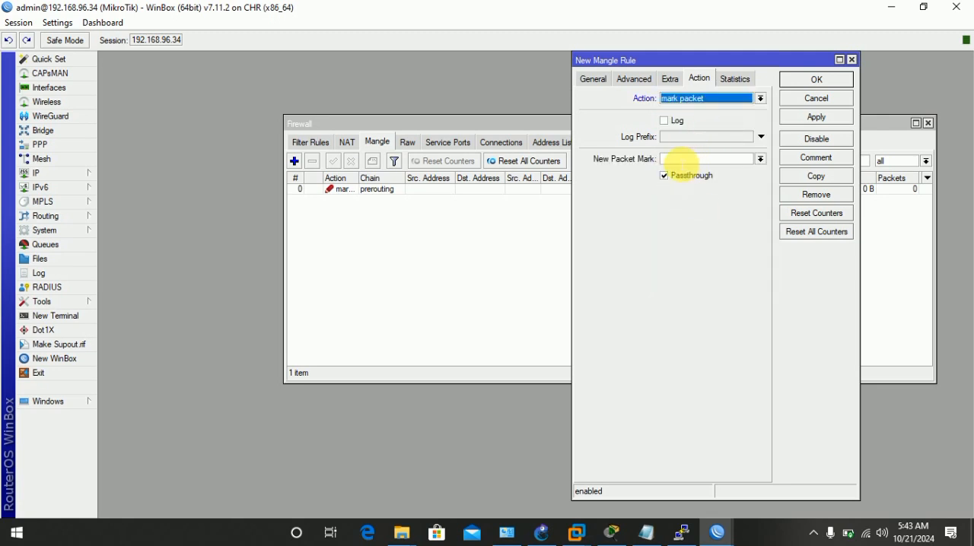
left_click(682, 159)
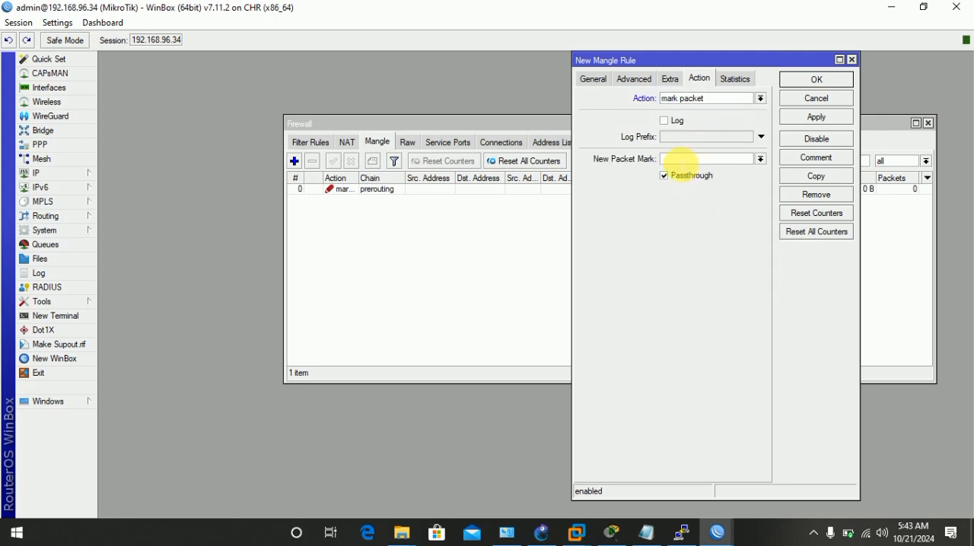
type("User_")
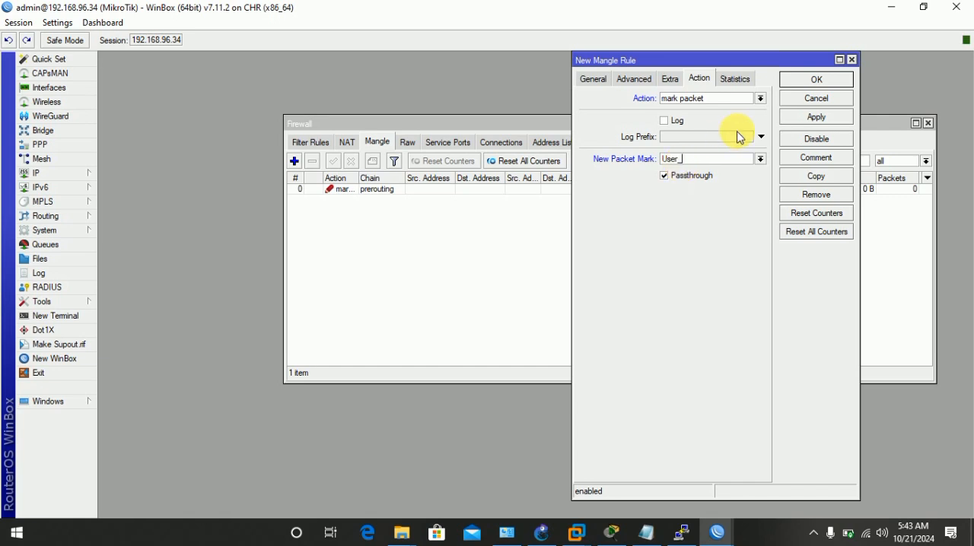
type("downloading1")
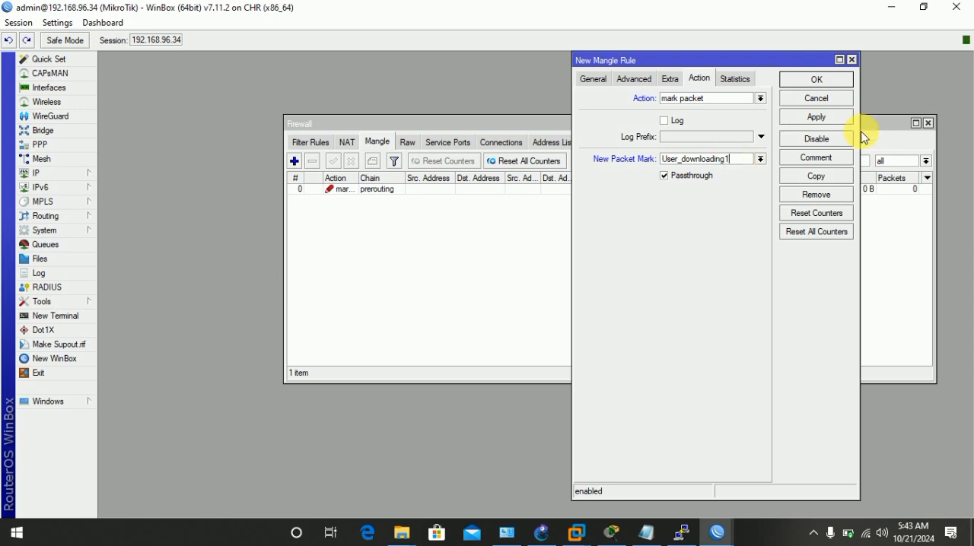
left_click(816, 117)
left_click(826, 81)
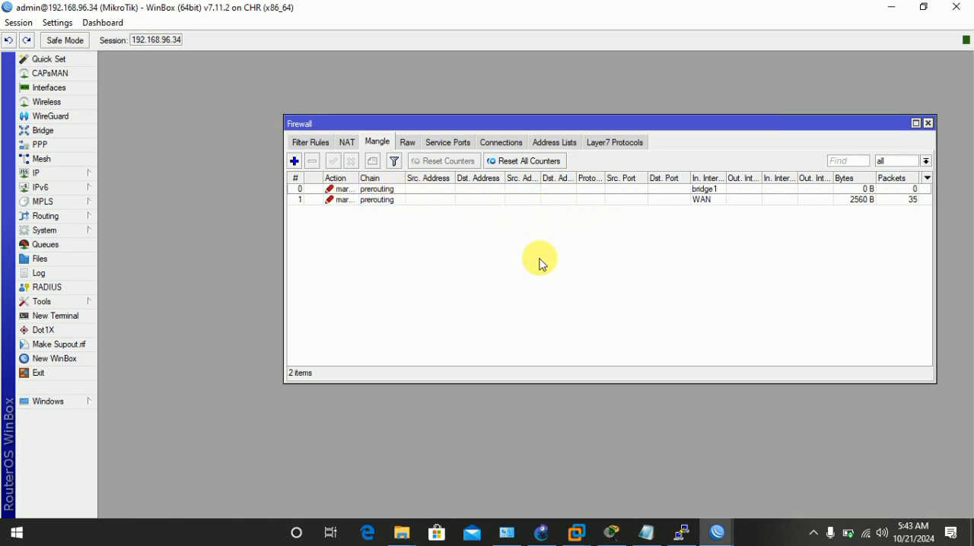
Close the firewall settings and start a new queue type named 1_Uploading.
left_click(929, 123)
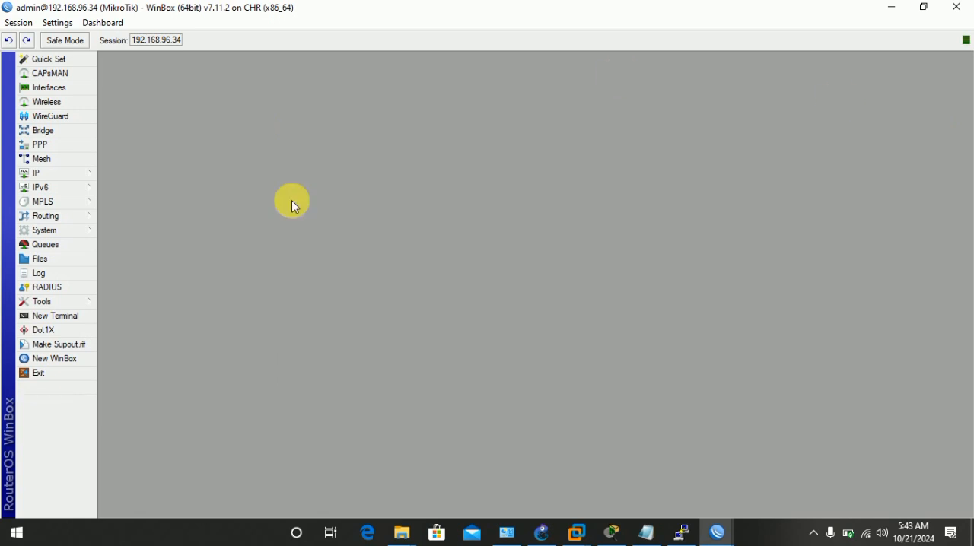
left_click(57, 244)
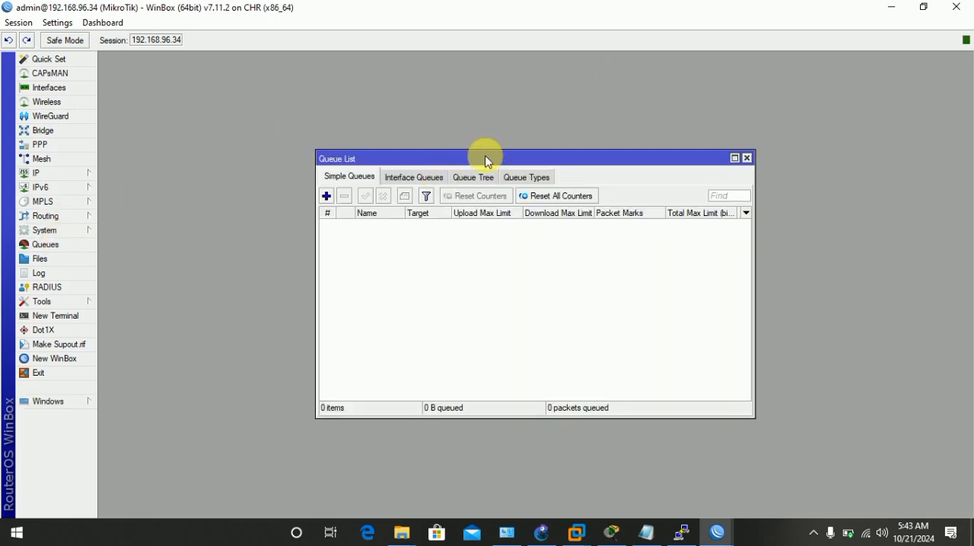
left_click_drag(482, 157, 528, 83)
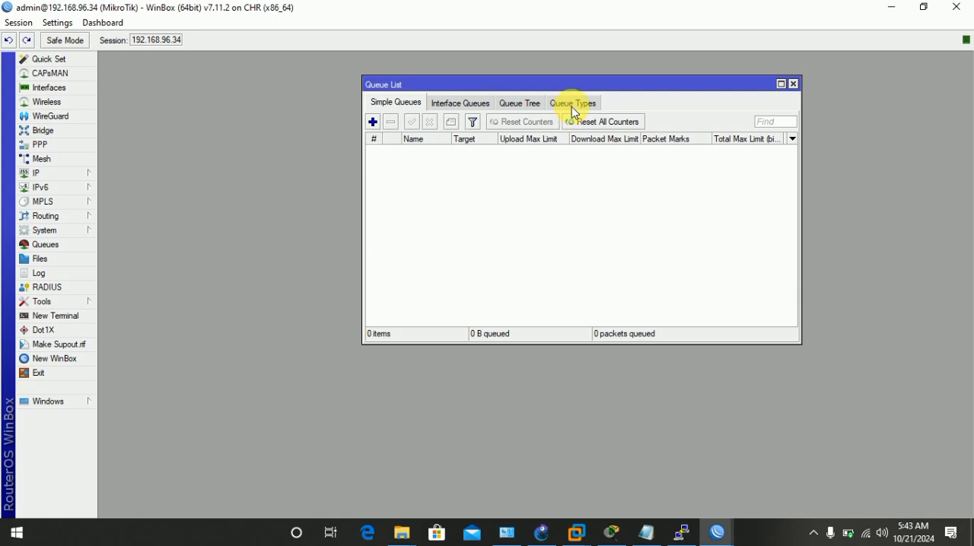
left_click(572, 106)
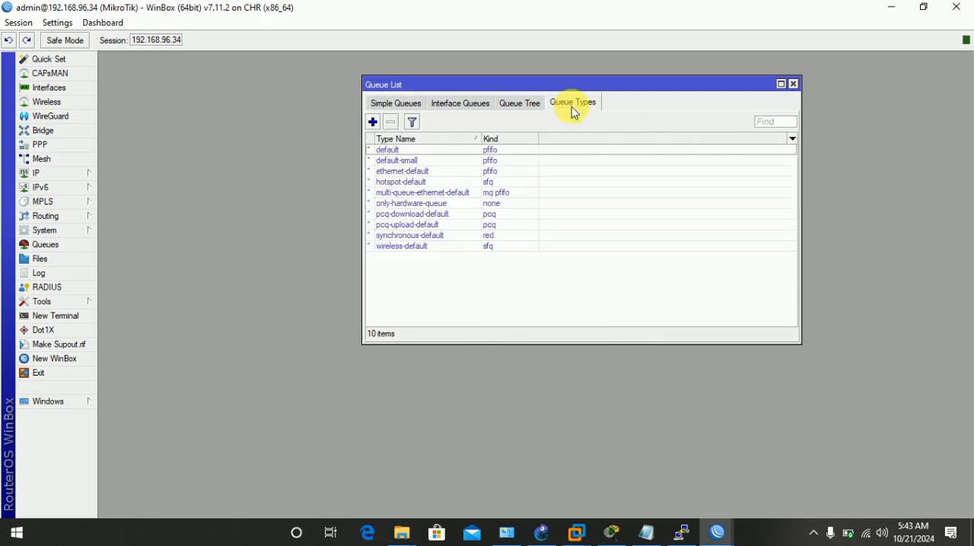
left_click(372, 122)
left_click_drag(531, 231, 680, 102)
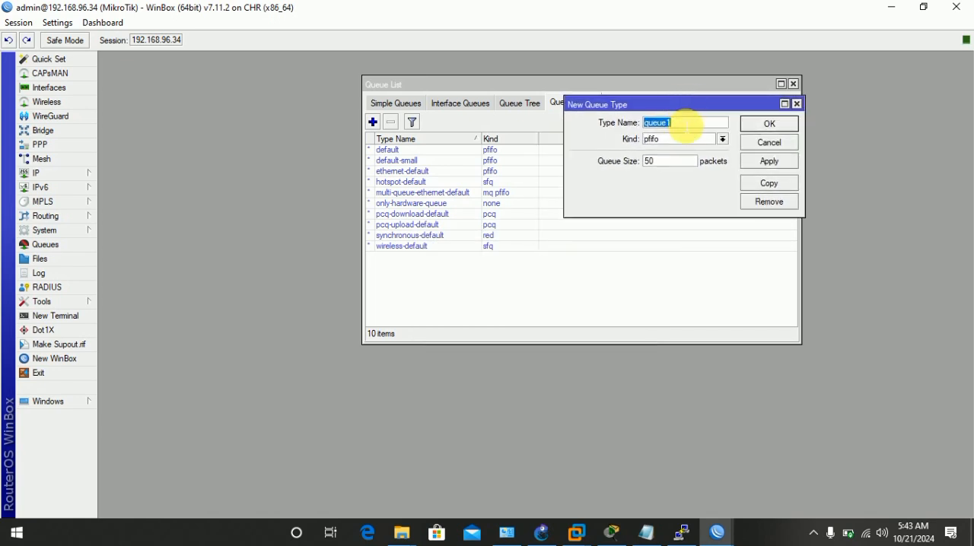
key("BackSpace")
type("UP")
key("BackSpace")
key("BackSpace")
type("1_Uploading")
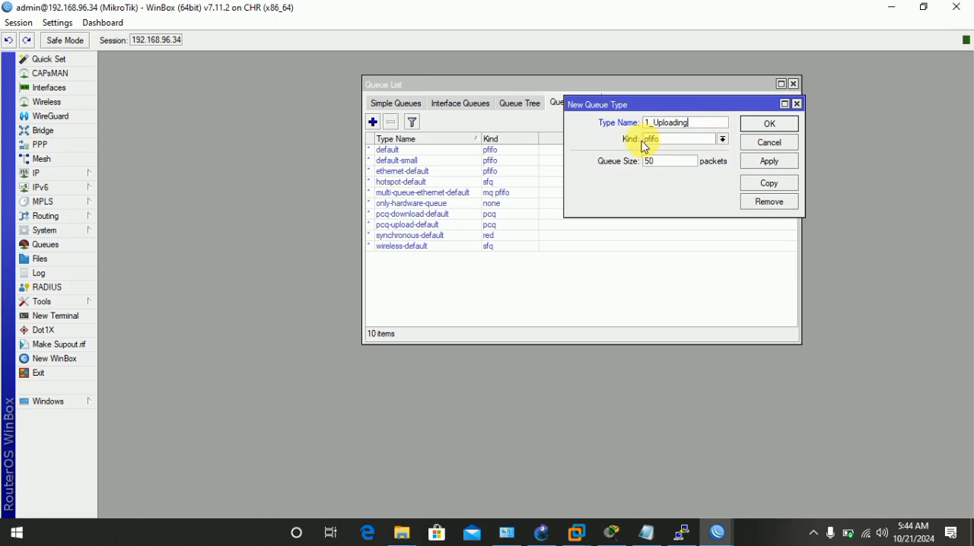
Set the 1_Uploading queue type's kind to pcq with the Src. Address classifier, and save it.
left_click(722, 141)
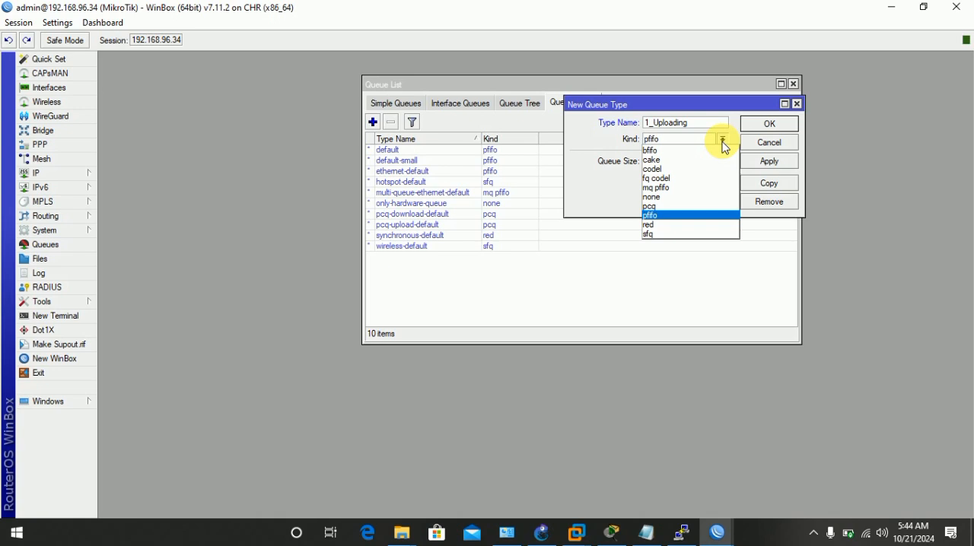
left_click(674, 208)
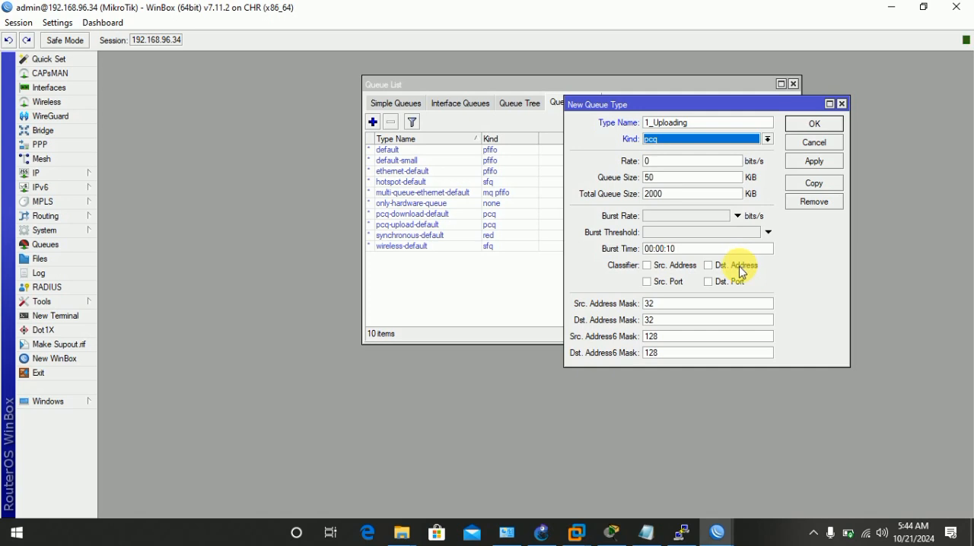
left_click(648, 267)
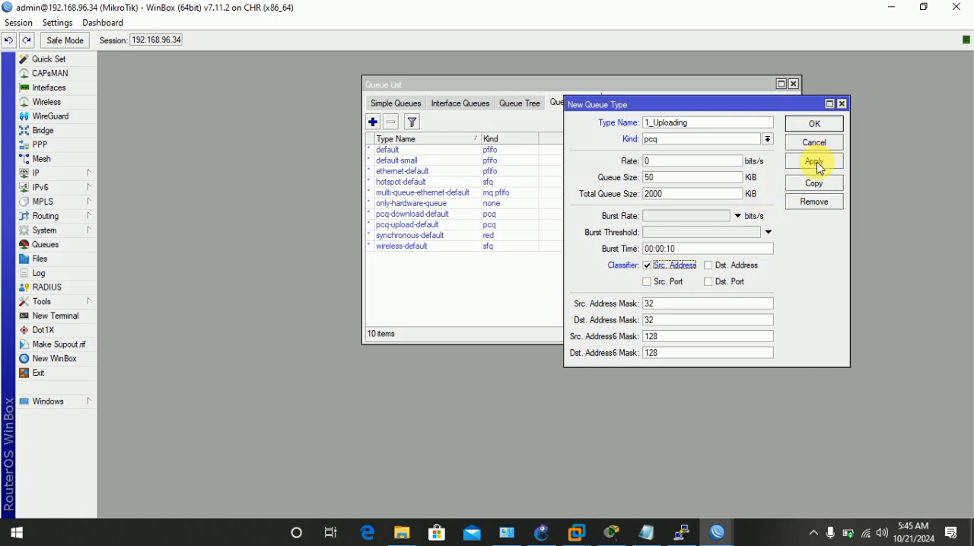
left_click(814, 162)
left_click(813, 124)
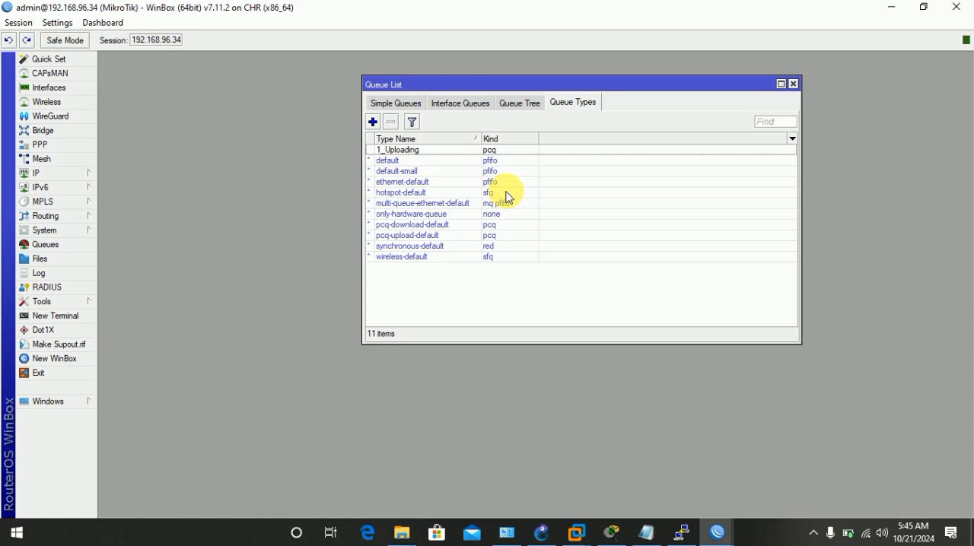
Start another queue type named 1_Downloading and set its kind to pcq.
left_click(374, 123)
left_click_drag(690, 100, 761, 17)
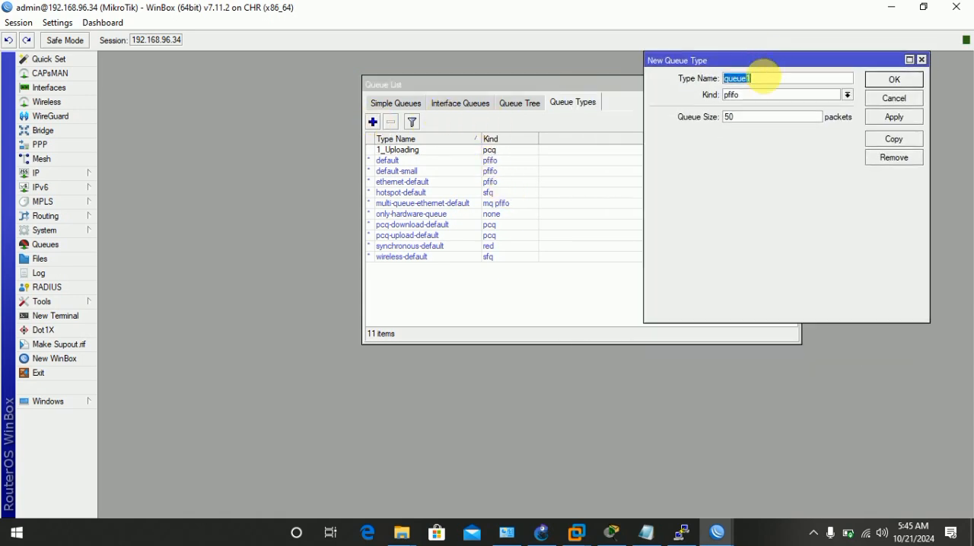
type("1_Downloading")
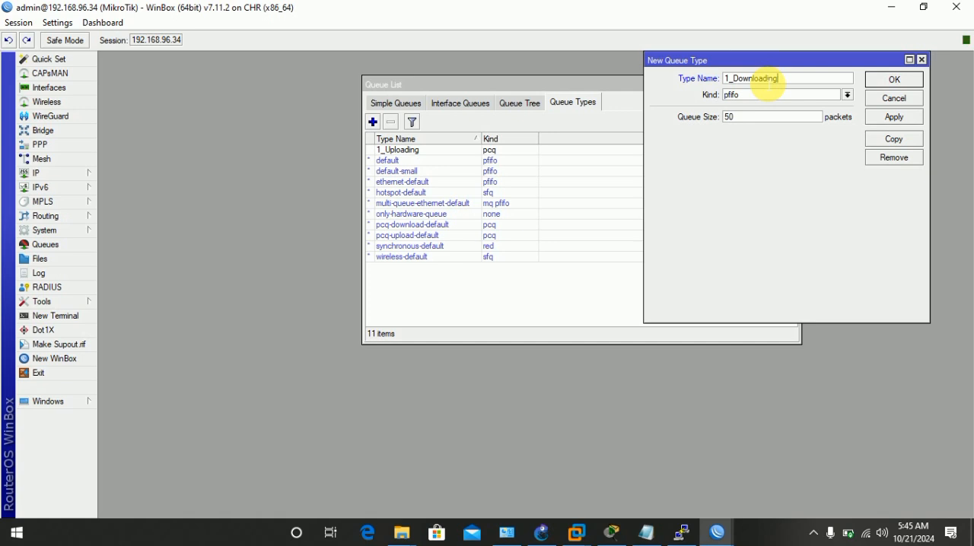
left_click(847, 95)
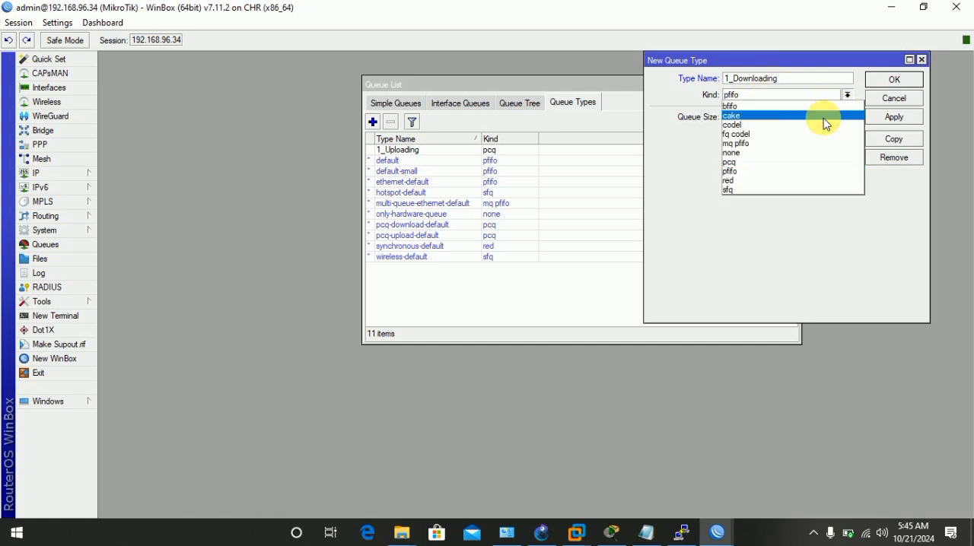
left_click(749, 162)
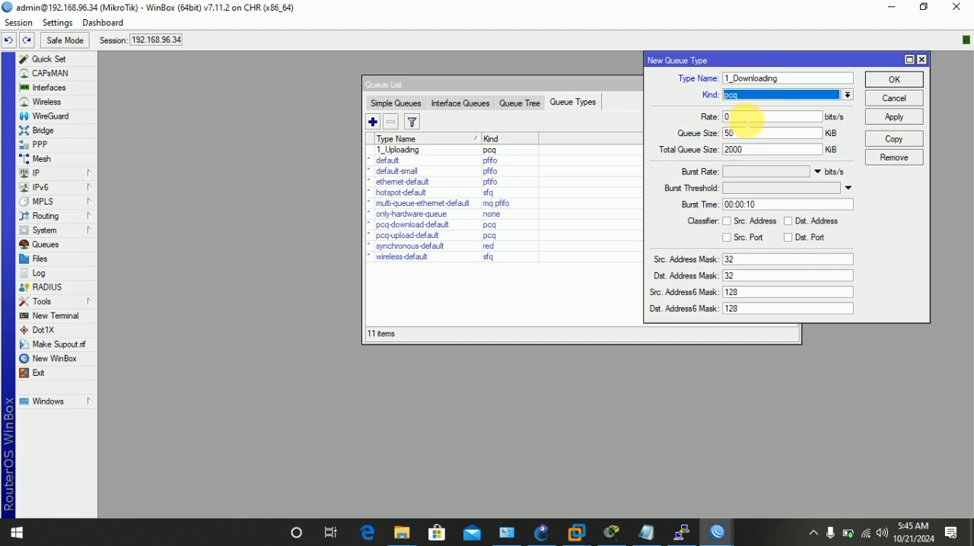
Set the 1_Downloading queue type's rate to 5M bits/s with the Dst. Address classifier, and save it.
left_click(750, 119)
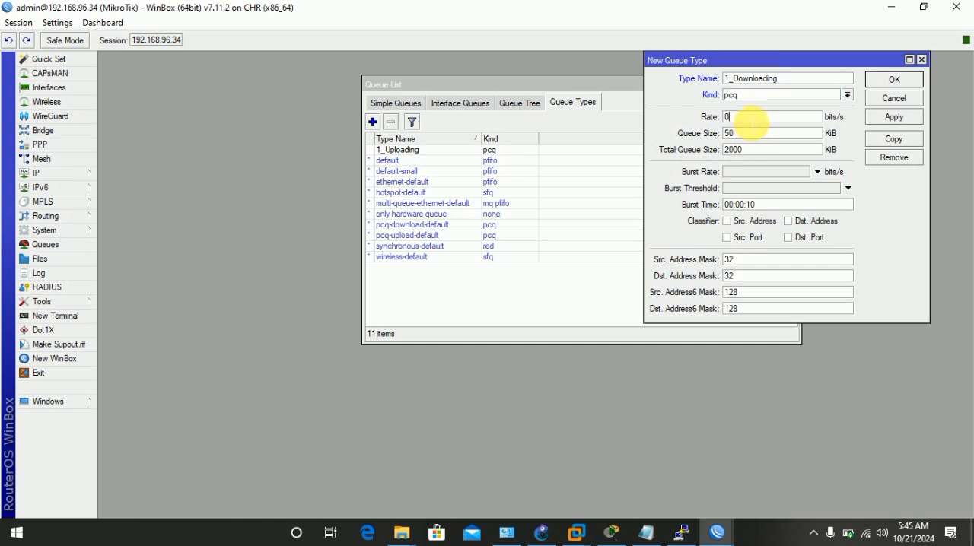
key("BackSpace")
type("5mb")
key("BackSpace")
key("BackSpace")
type("M")
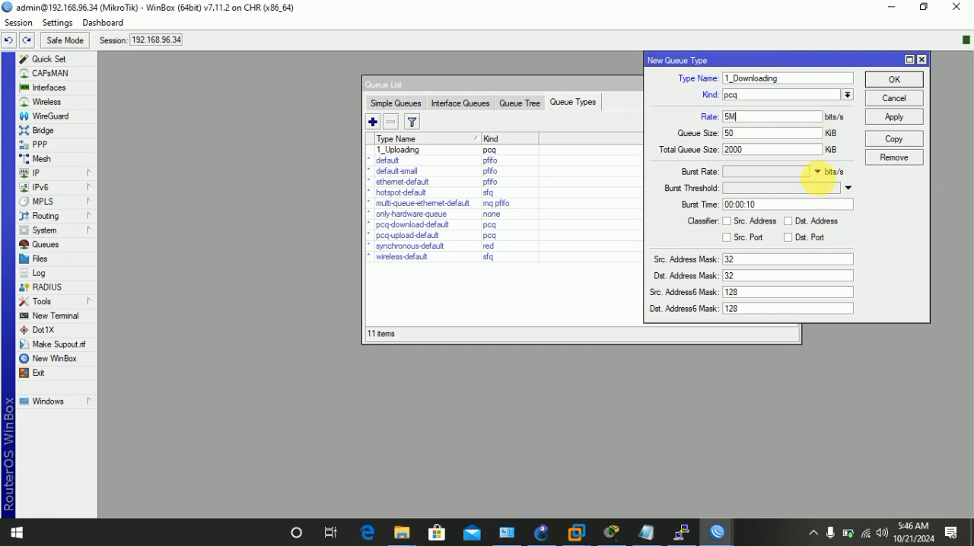
left_click(789, 223)
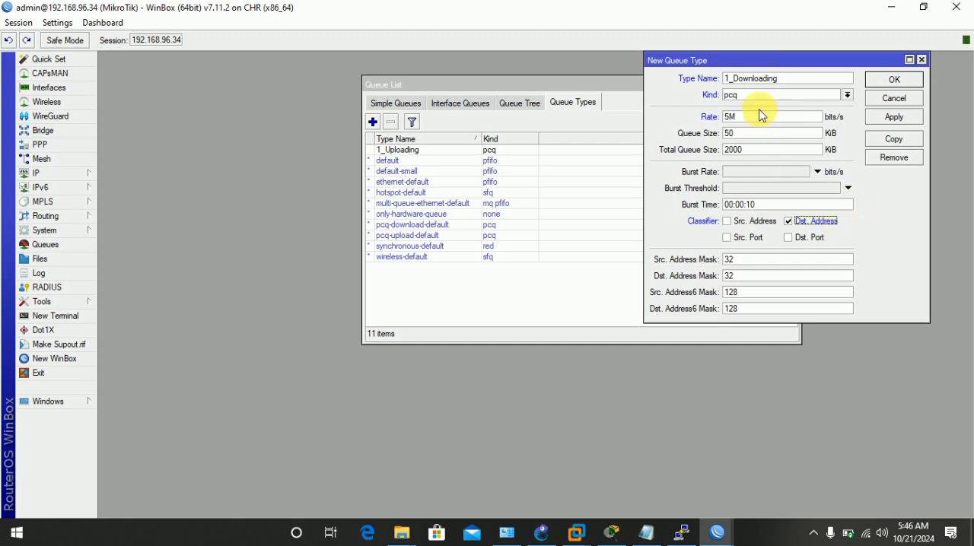
left_click(898, 119)
left_click(893, 81)
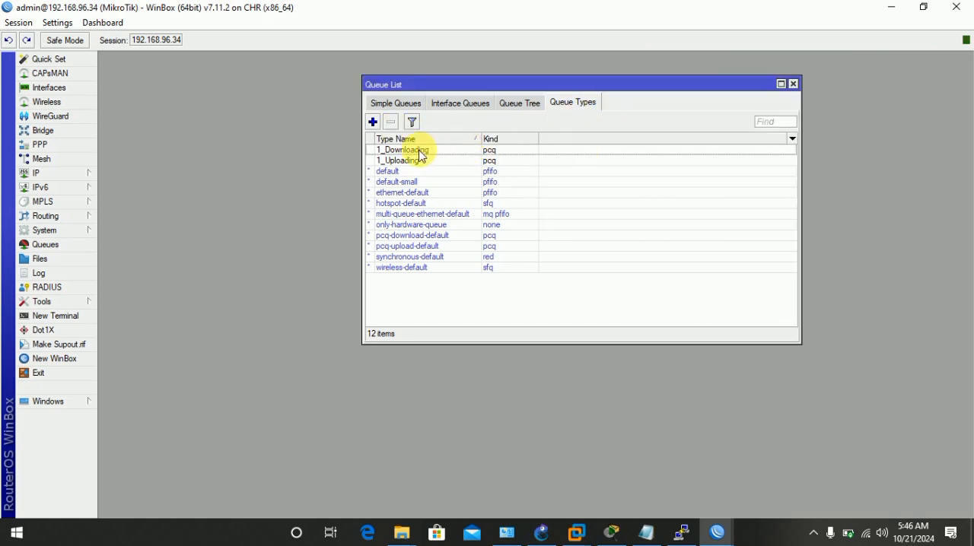
Start a new queue tree entry and name it Queu1_downloading.
left_click(510, 111)
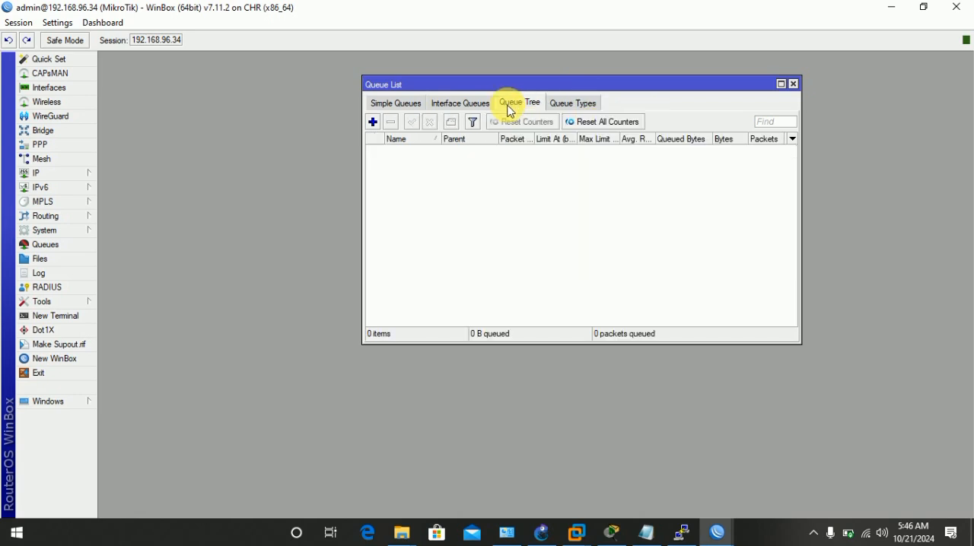
left_click(372, 122)
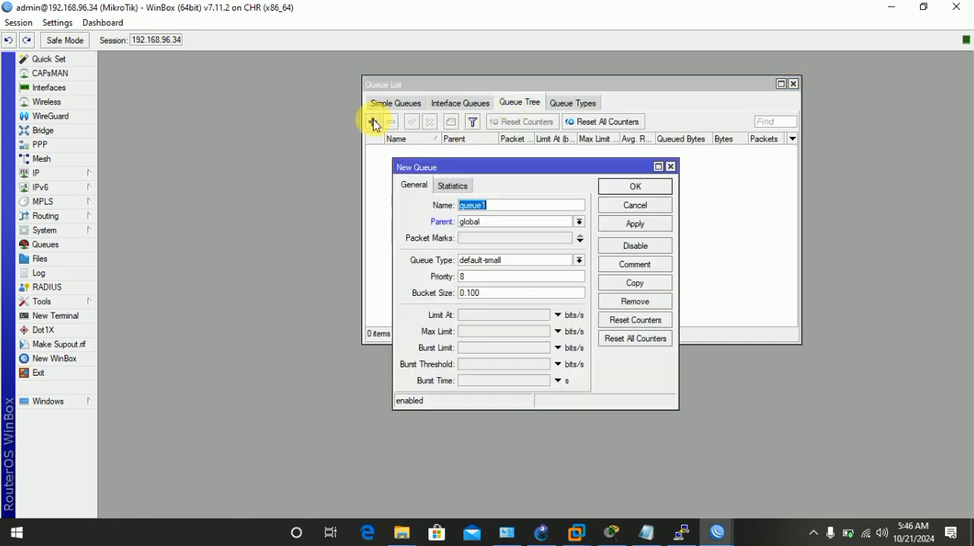
left_click_drag(499, 168, 687, 85)
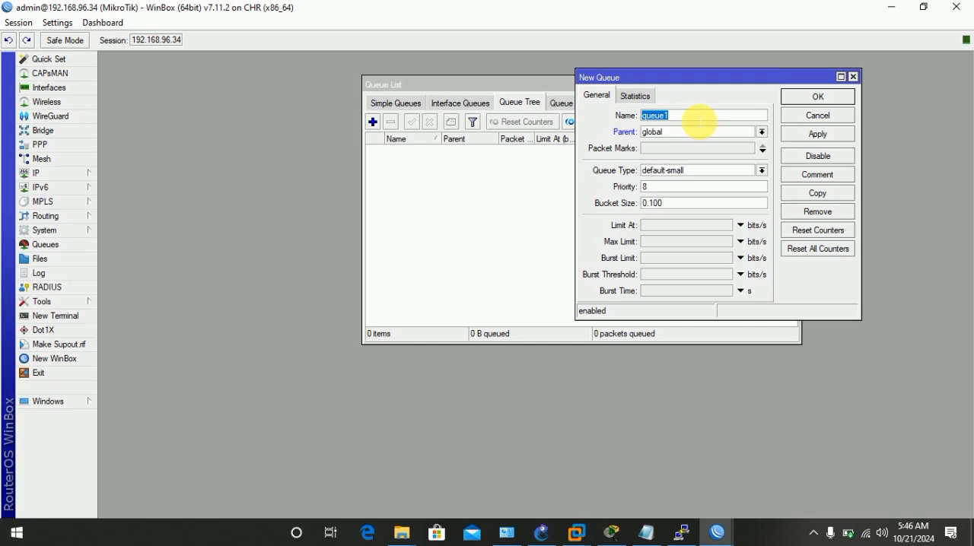
left_click(761, 132)
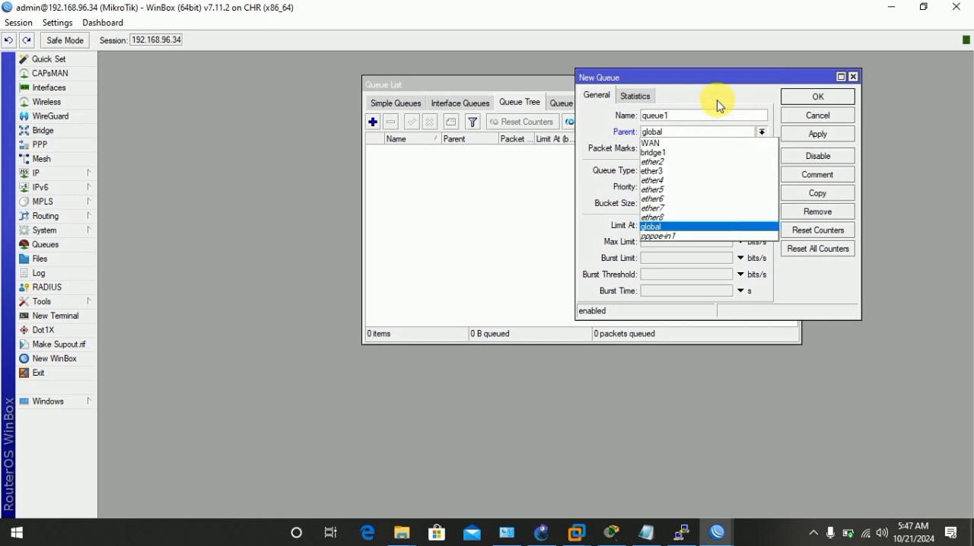
left_click(692, 118)
double_click(692, 116)
key("BackSpace")
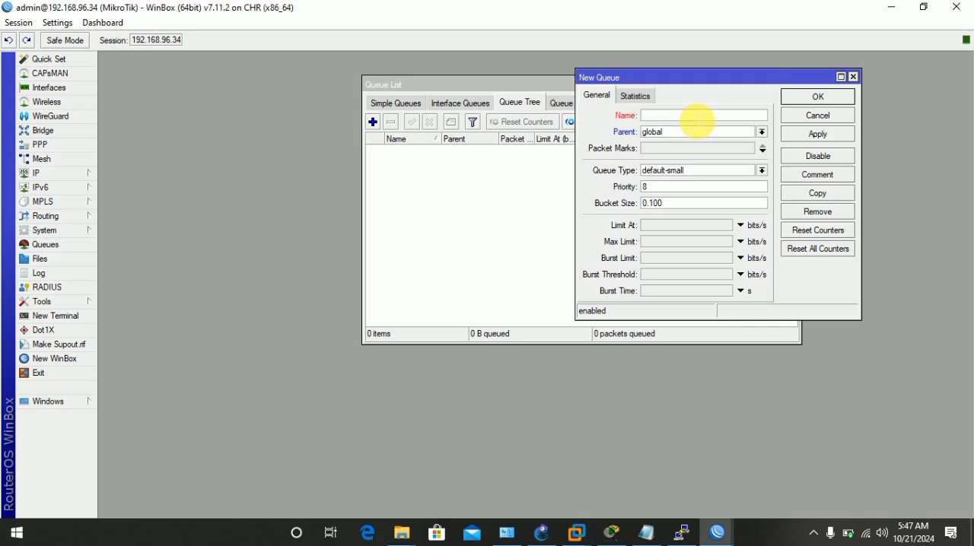
type("Queu1_downloading")
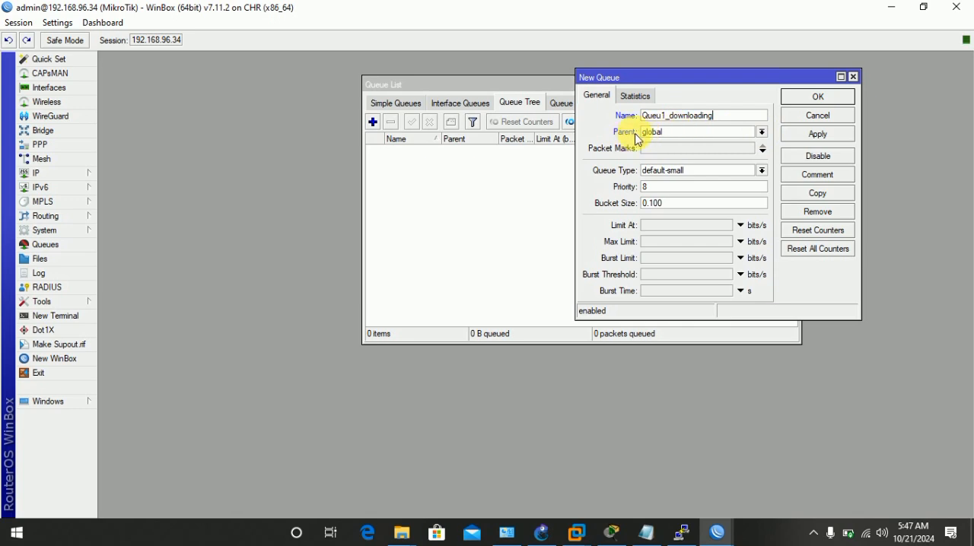
Keep global as the Queu1_downloading queue's parent and assign it the User_downloading1 packet mark.
left_click(666, 134)
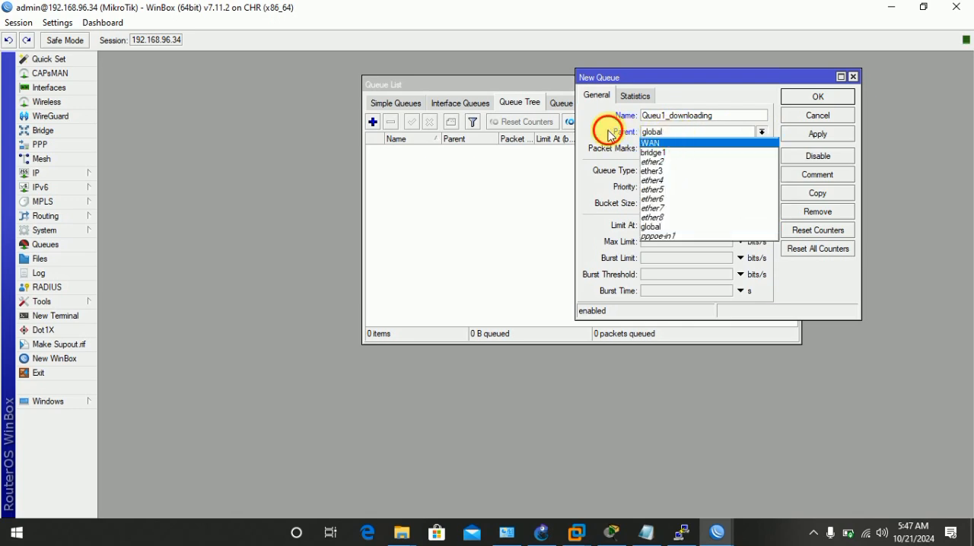
left_click(676, 136)
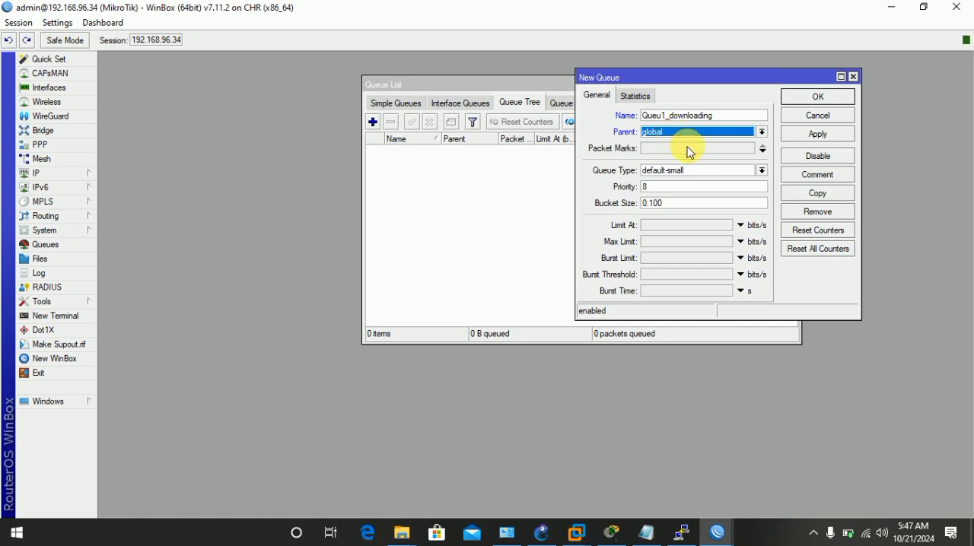
left_click(689, 149)
left_click(749, 149)
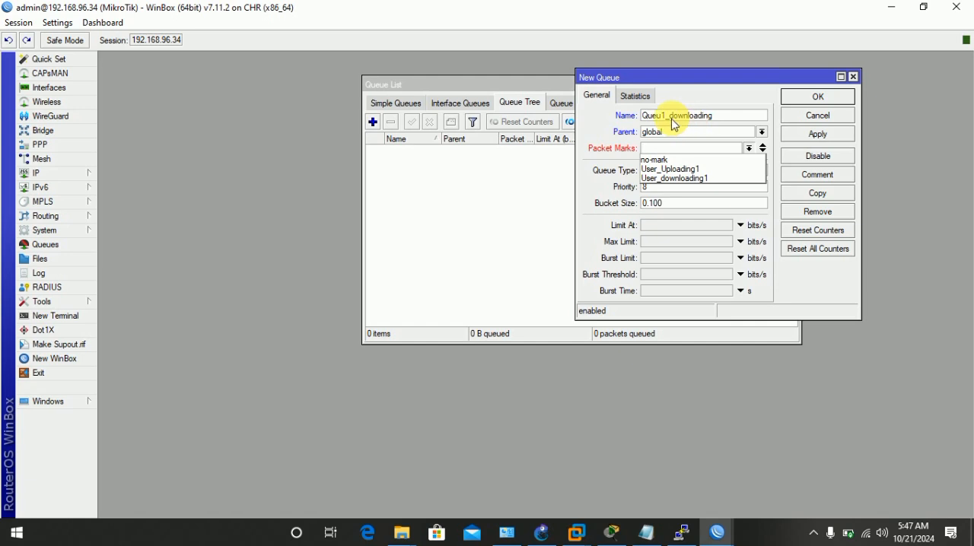
left_click(682, 179)
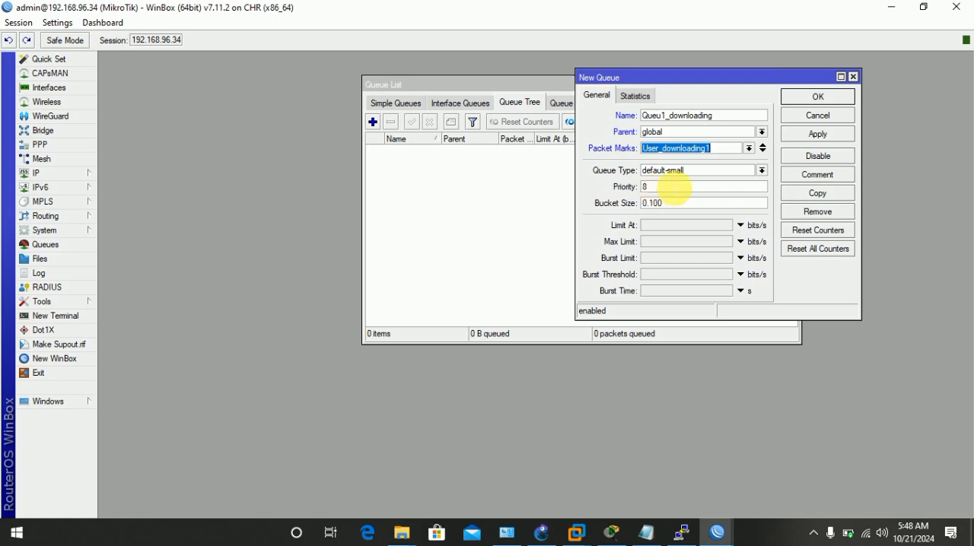
Set the Queu1_downloading queue's type to 1_Downloading and save the queue.
left_click(760, 171)
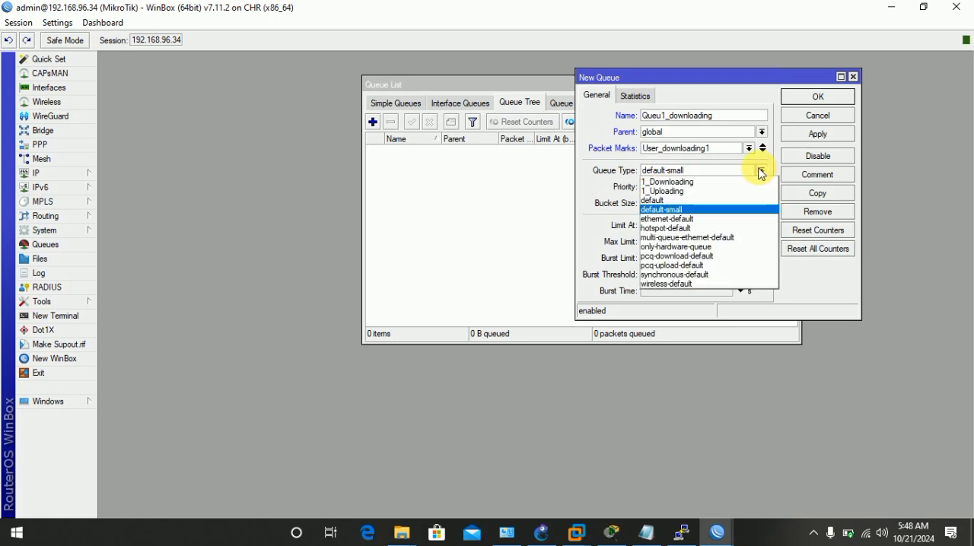
left_click(595, 180)
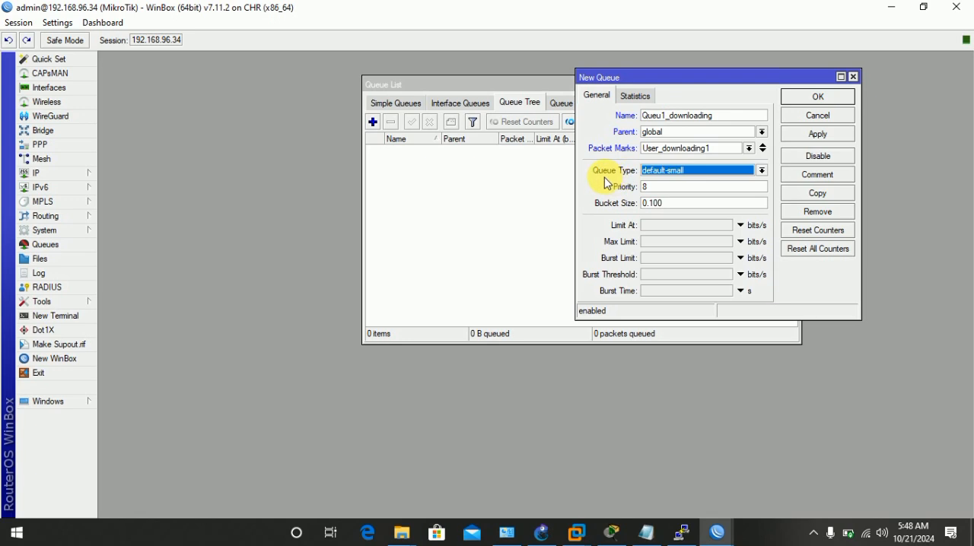
left_click(761, 171)
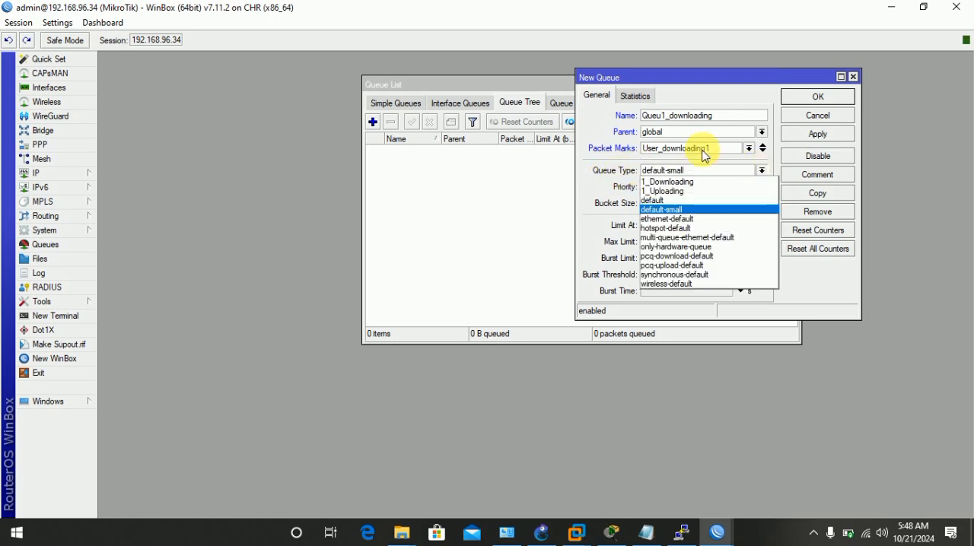
left_click(673, 182)
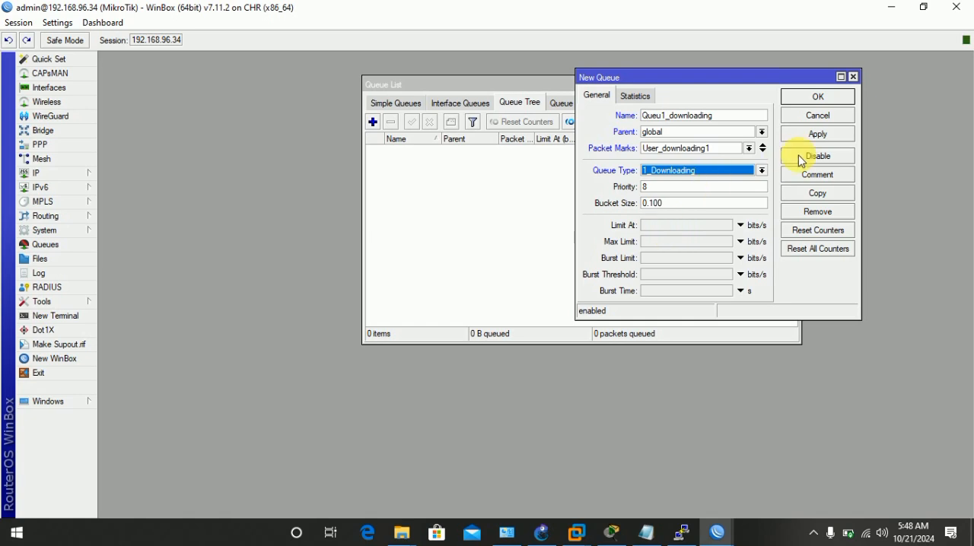
left_click(813, 136)
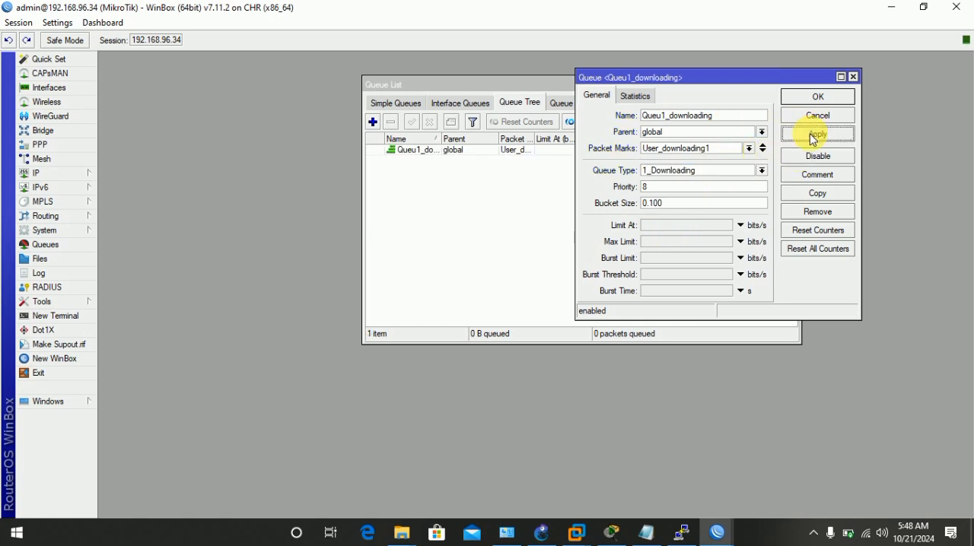
left_click(818, 98)
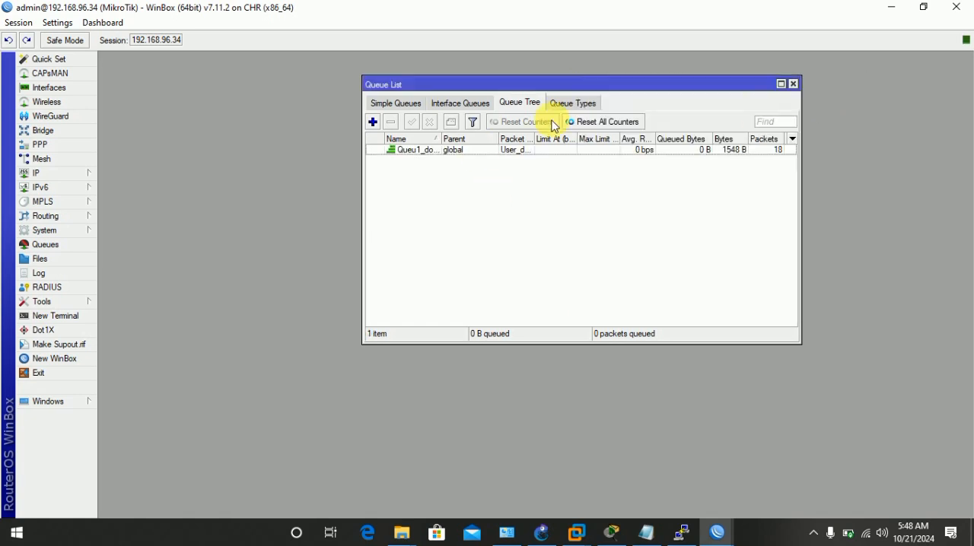
Start another queue tree entry named Queu1_Uploading and assign it the User_Uploading1 packet mark.
left_click(372, 124)
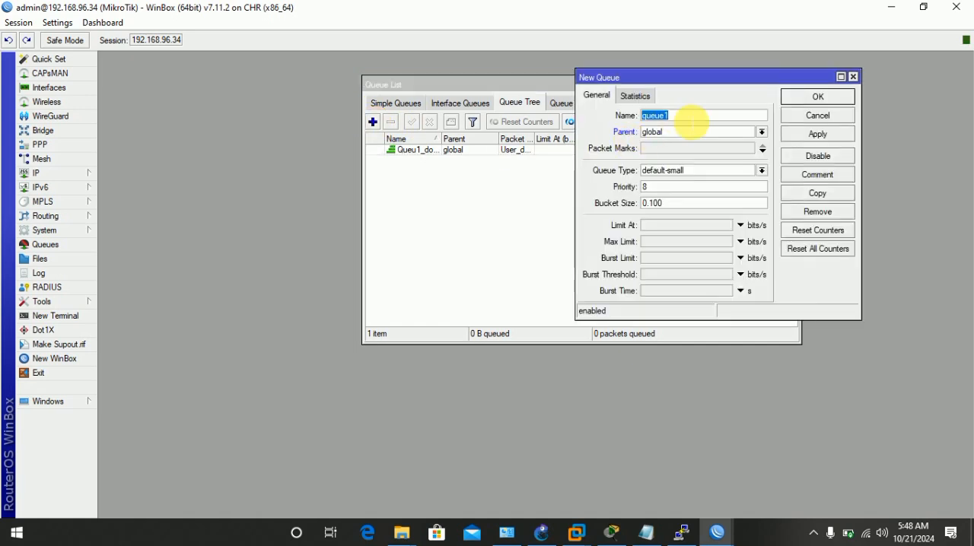
left_click(691, 121)
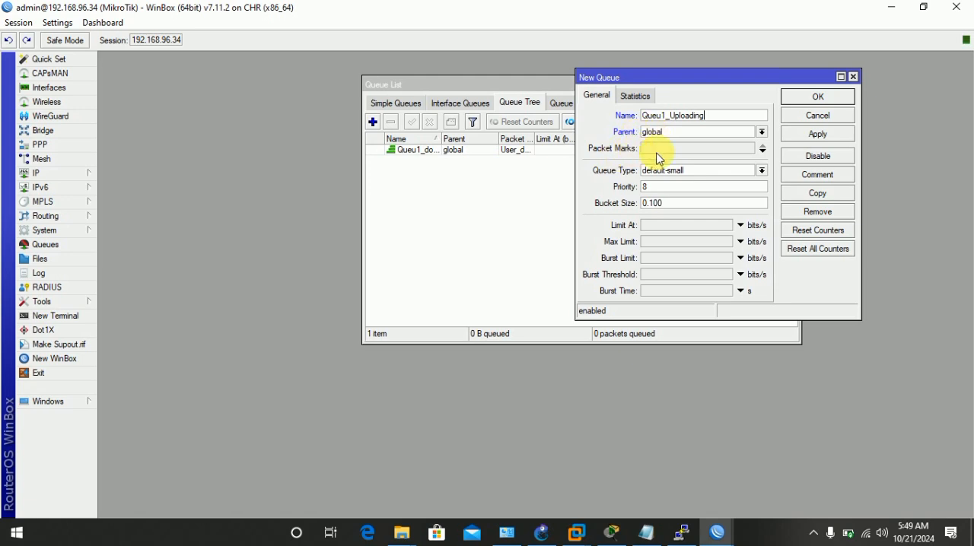
left_click(762, 151)
left_click(750, 152)
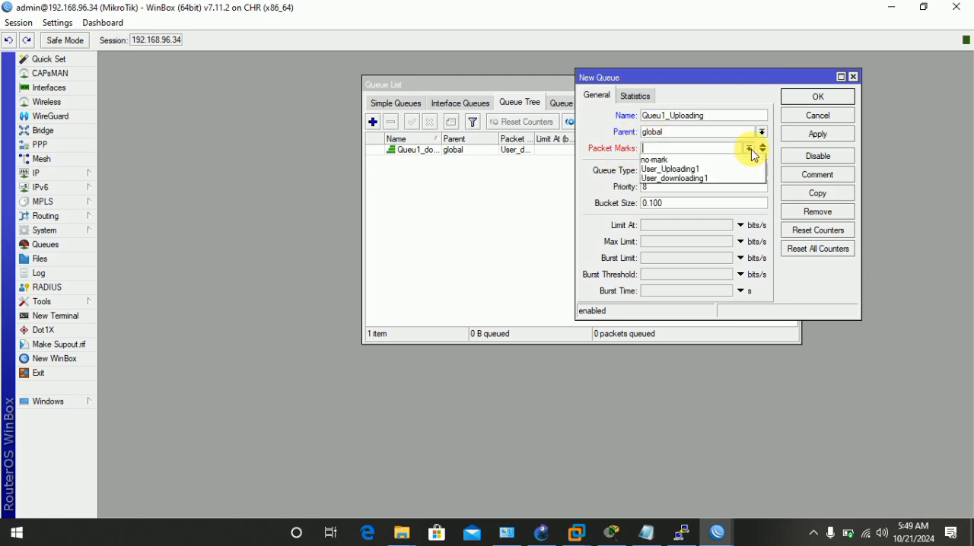
left_click(697, 170)
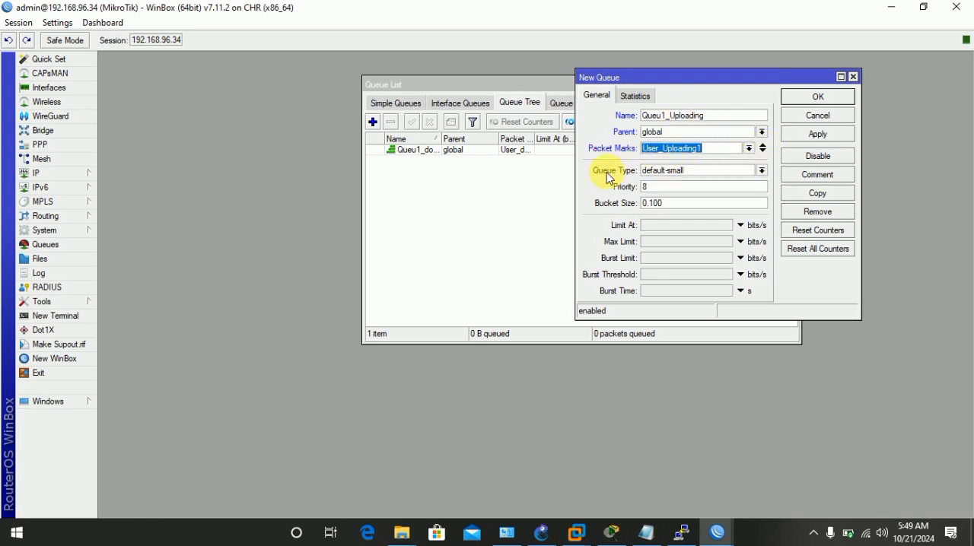
Set the Queu1_Uploading queue's type to 1_Uploading and save the queue.
left_click(760, 170)
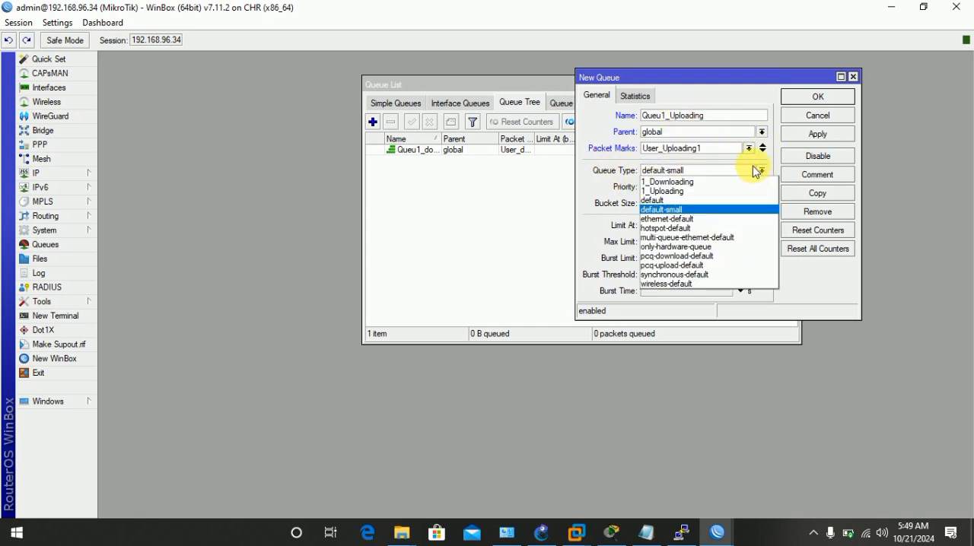
left_click(686, 191)
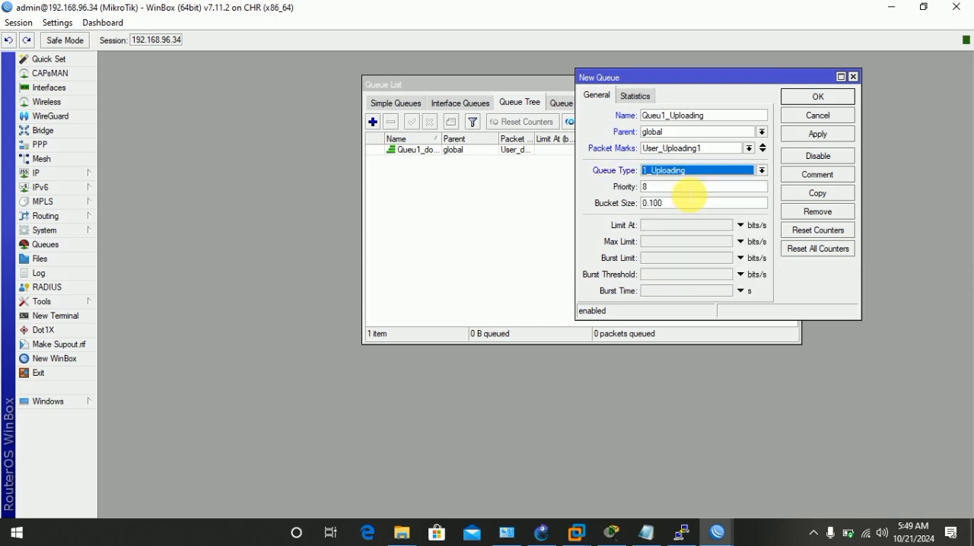
left_click(821, 135)
left_click(818, 96)
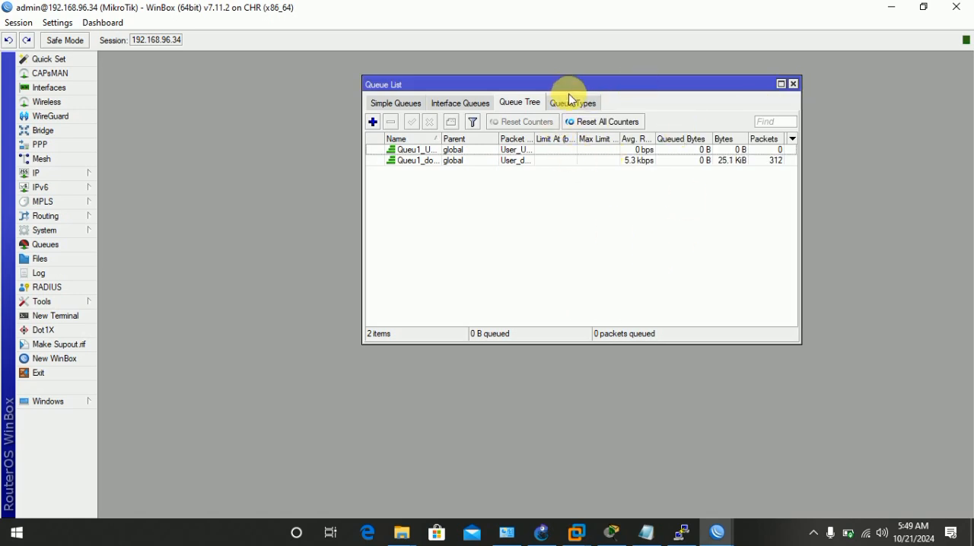
Close the queue list and start a new PPPoE server service on the bridge1 interface.
left_click(794, 84)
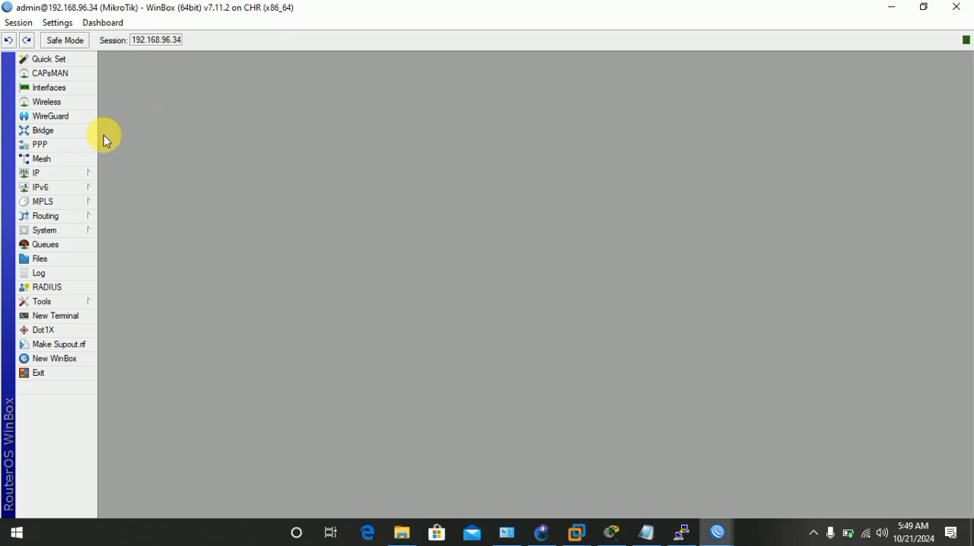
left_click(74, 144)
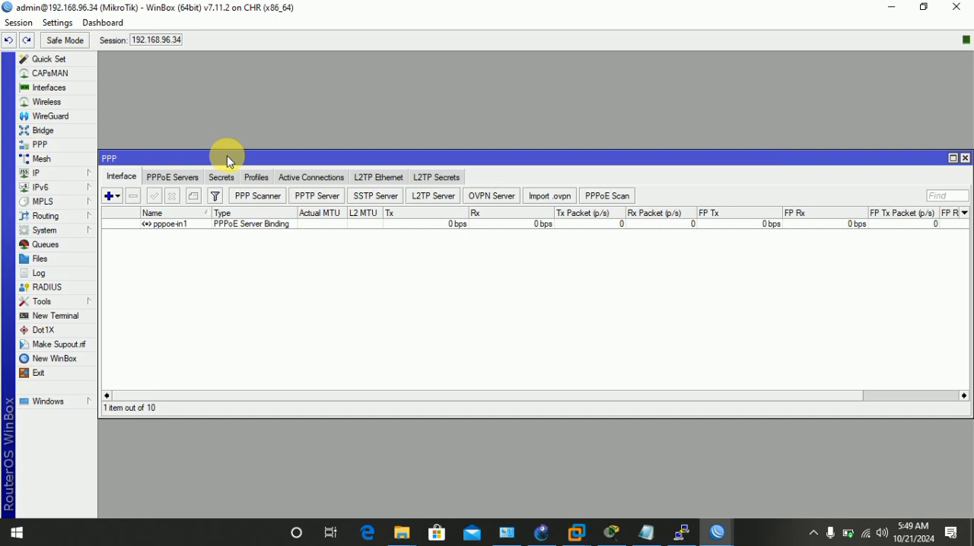
left_click(179, 225)
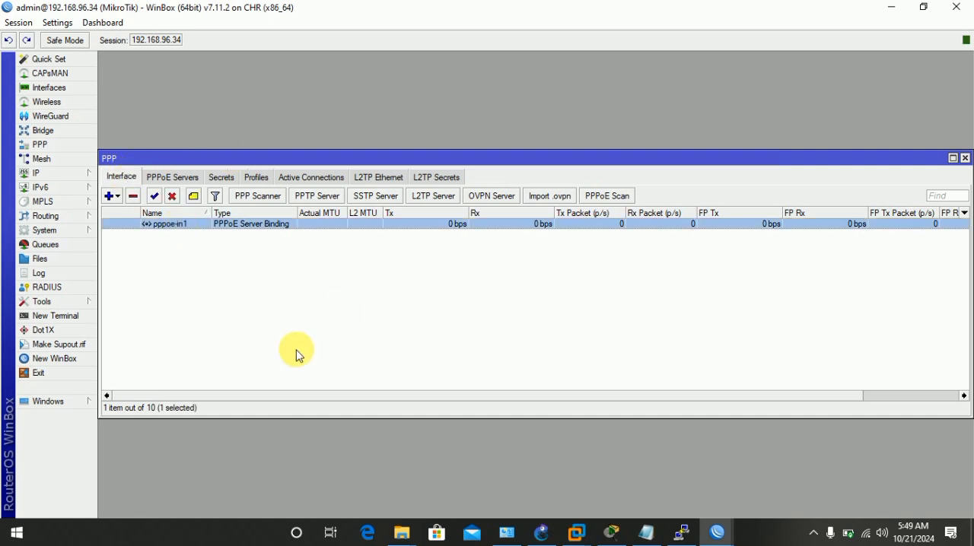
left_click(174, 177)
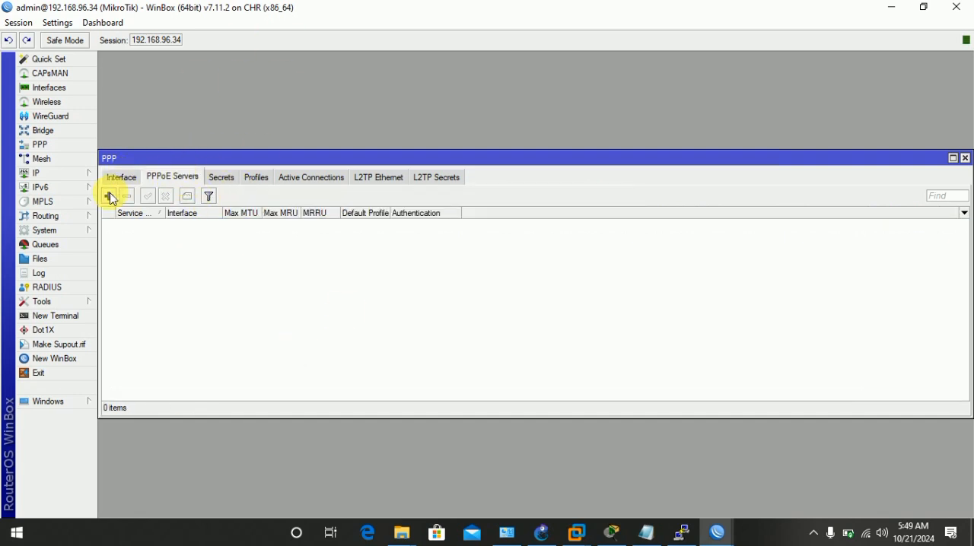
left_click(109, 196)
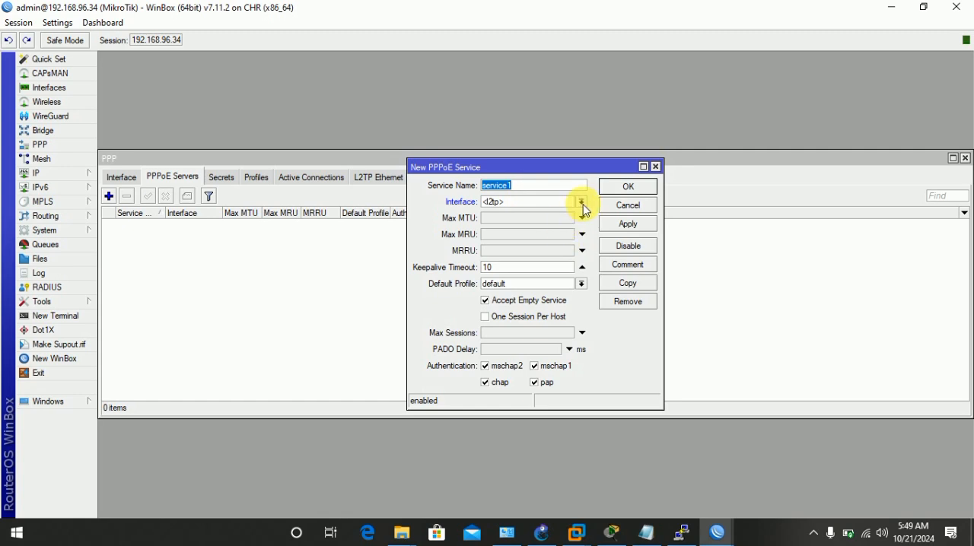
left_click(581, 201)
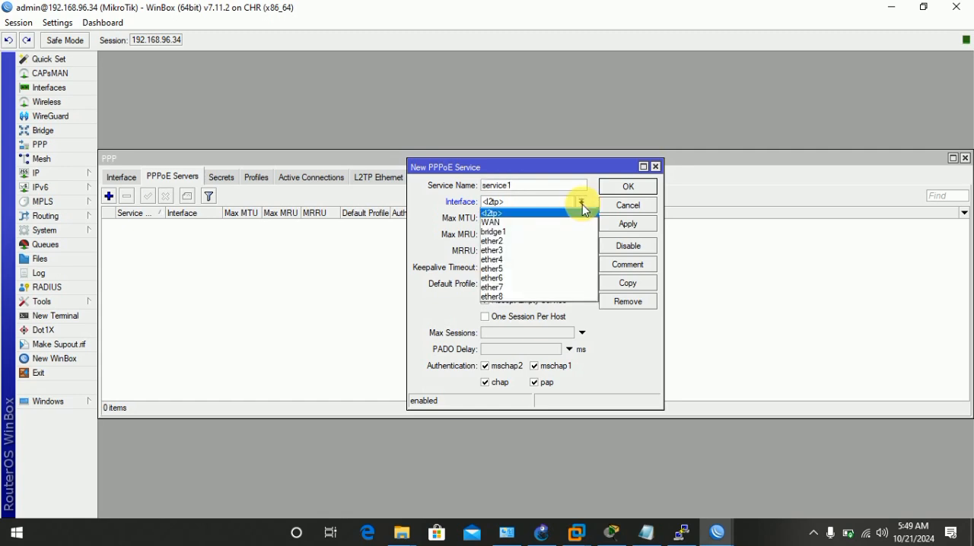
left_click(496, 231)
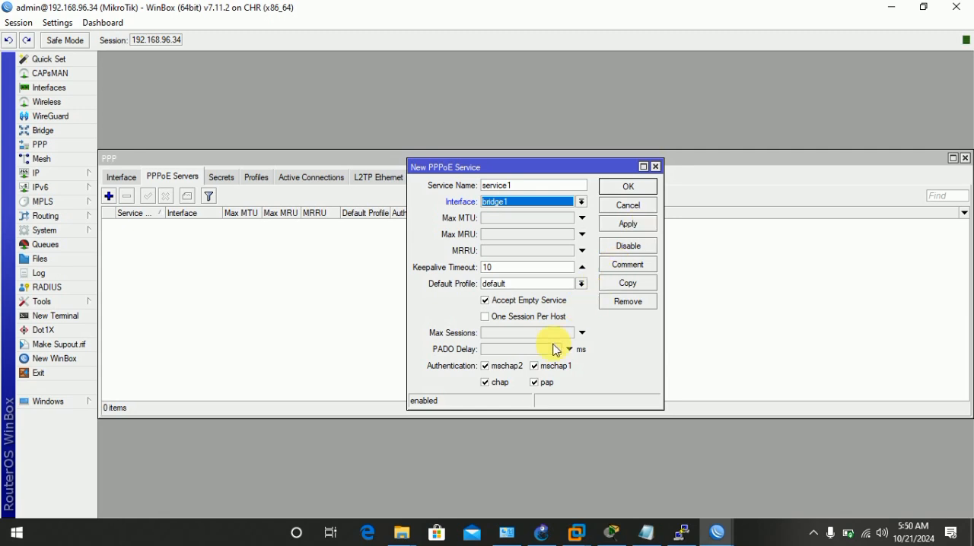
Restrict the new PPPoE service's authentication to pap, keeping the default profile, and enable One Session Per Host.
left_click_drag(576, 169, 630, 139)
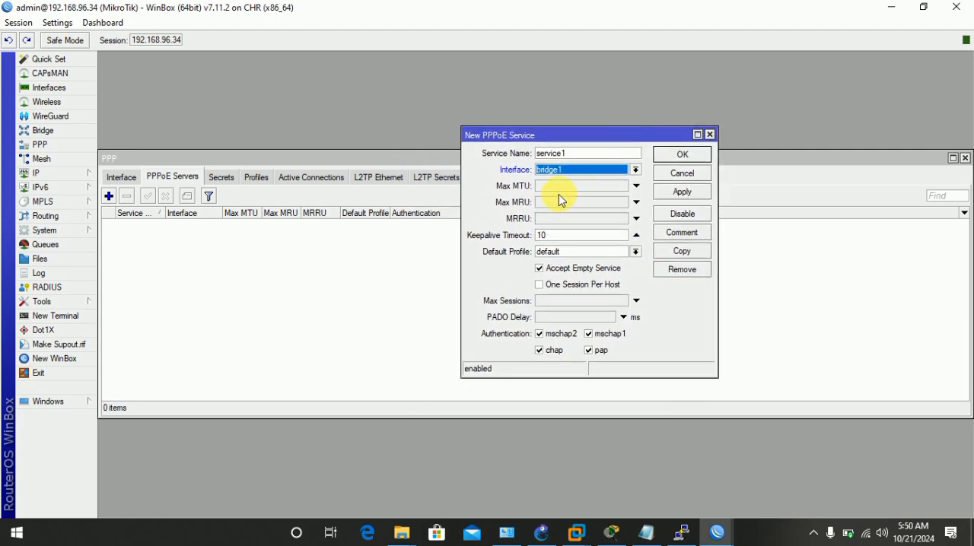
left_click(635, 251)
left_click(650, 243)
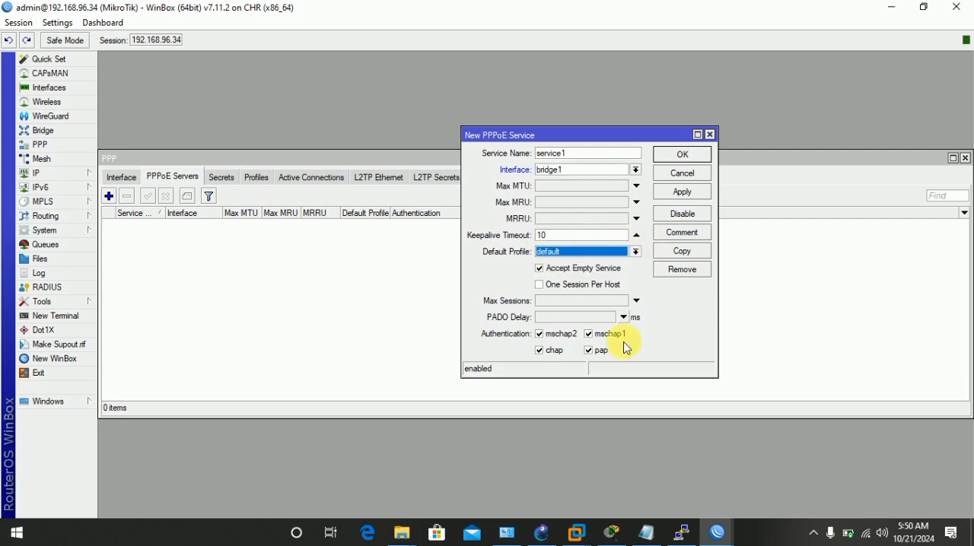
left_click(589, 333)
left_click(542, 333)
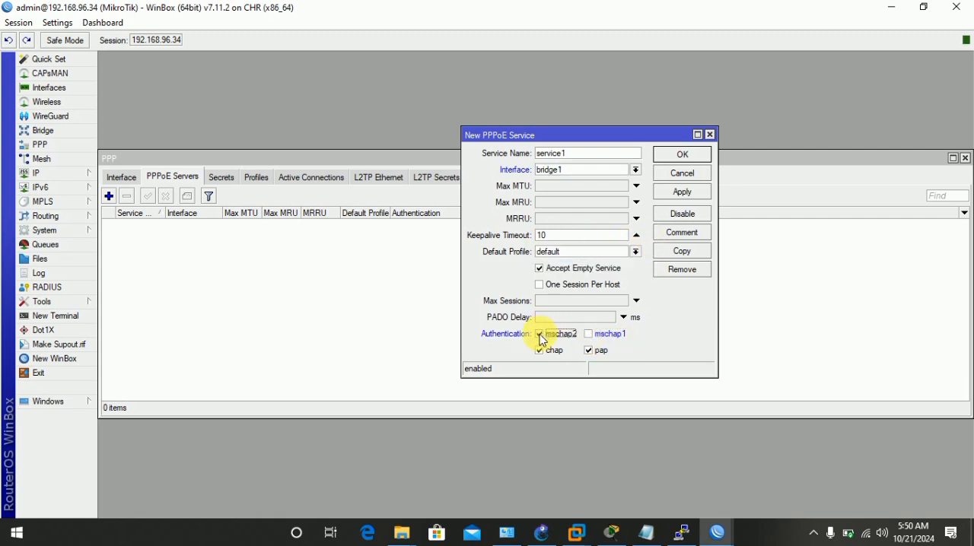
left_click(540, 350)
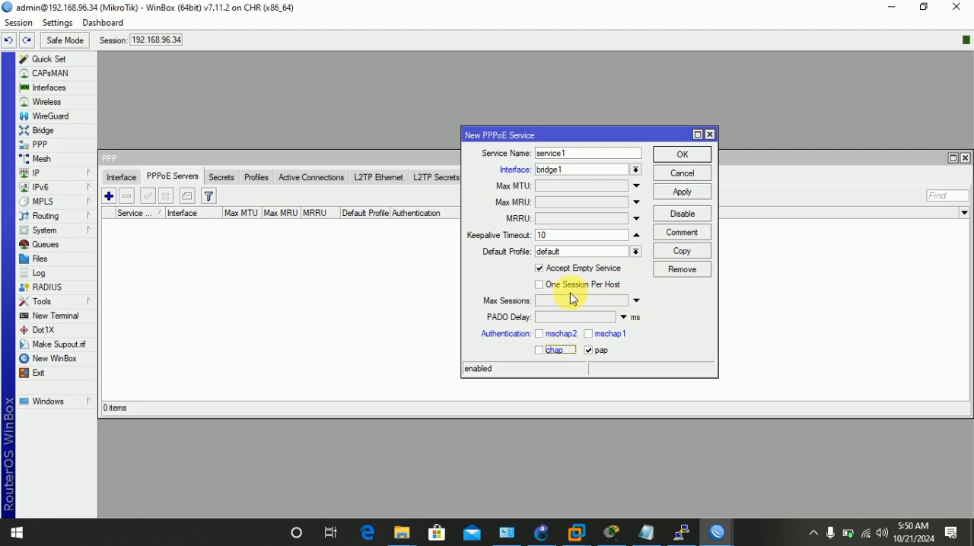
left_click(540, 285)
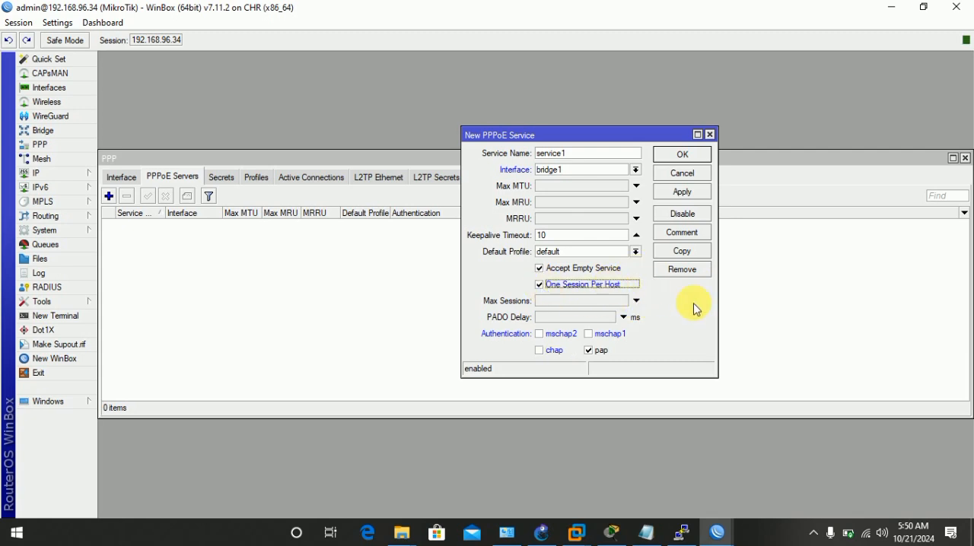
Save the new PPPoE service and show the list of PPP profiles.
left_click(689, 194)
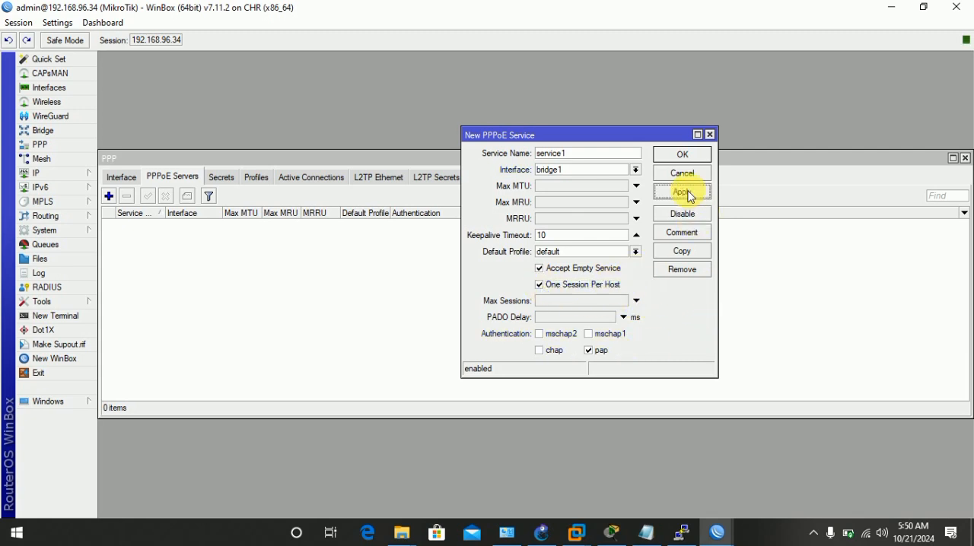
left_click(685, 155)
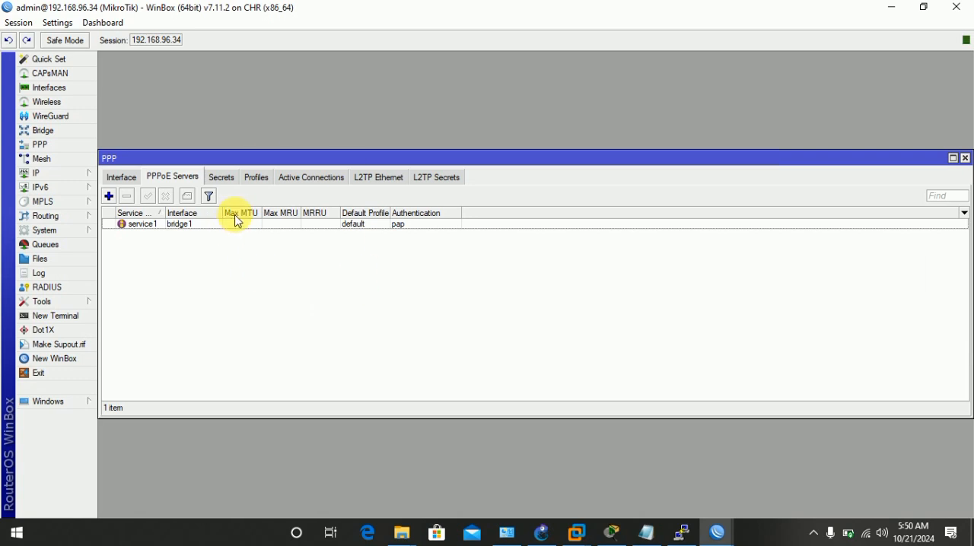
left_click(260, 183)
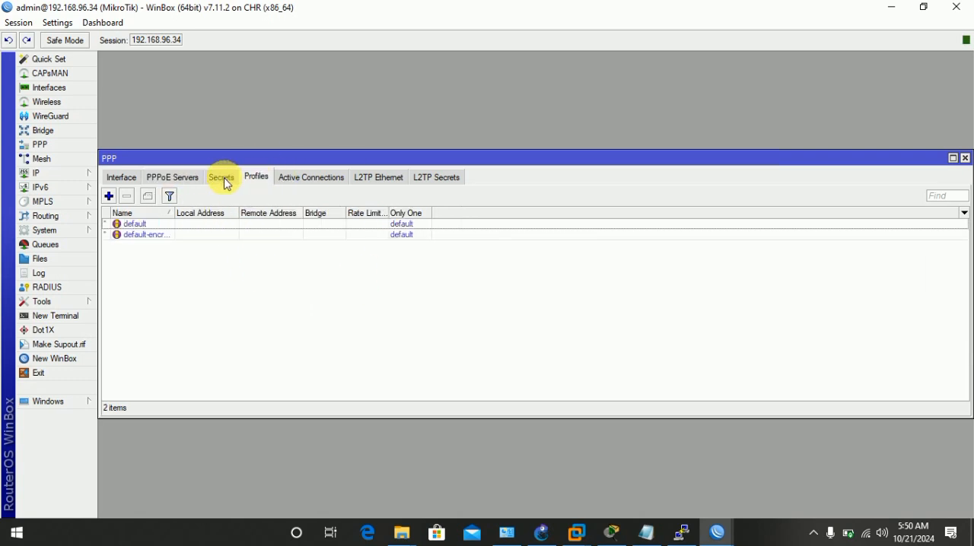
left_click(109, 197)
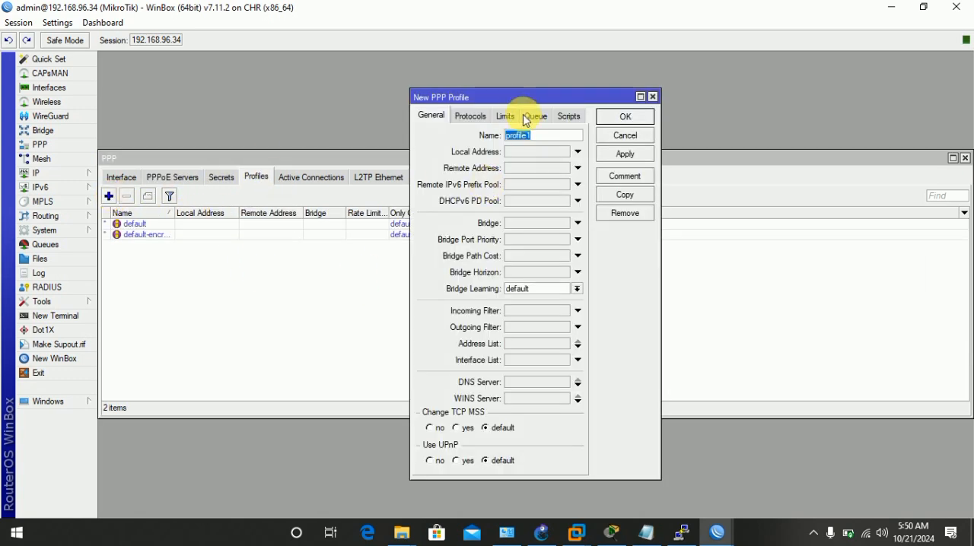
left_click_drag(522, 95, 581, 101)
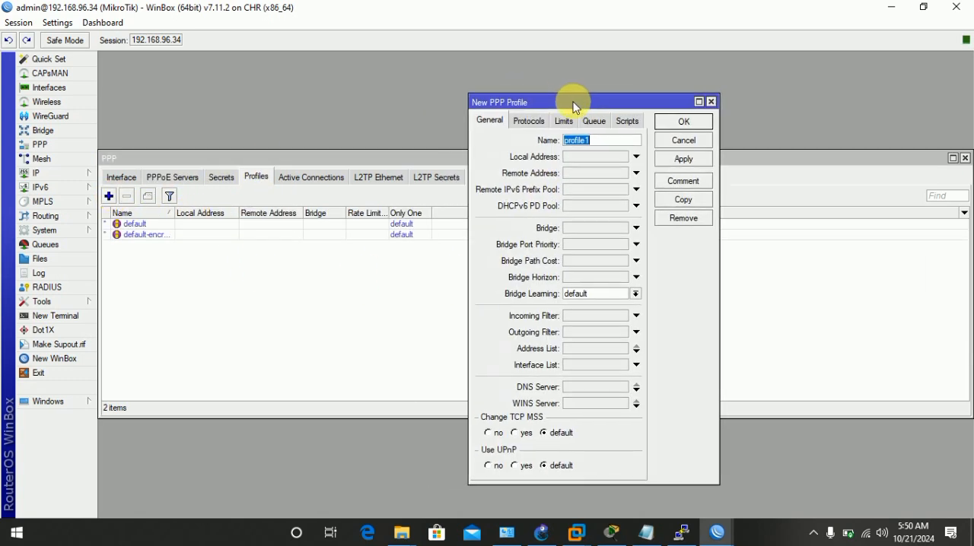
left_click(710, 102)
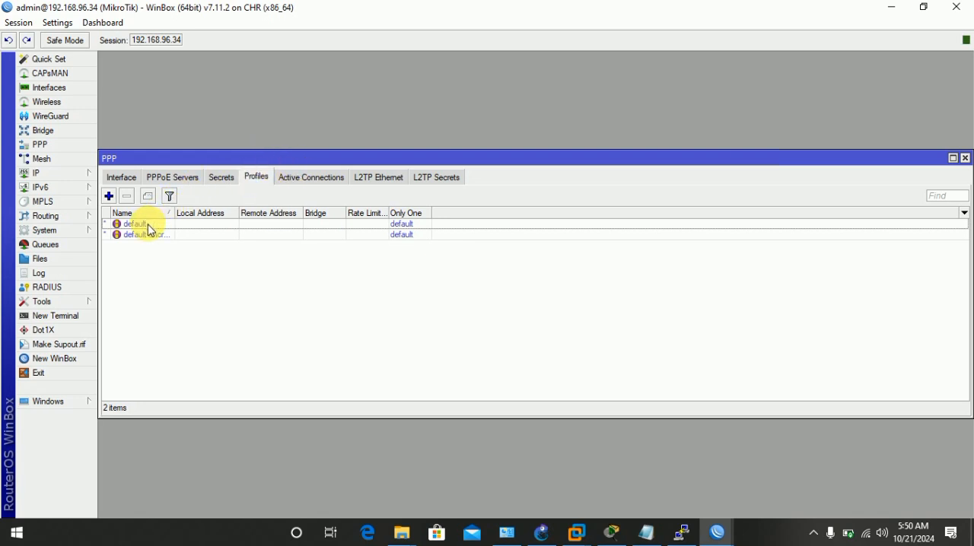
Check the router's IP address list while editing the default PPP profile, and enter 10.0.0.1 as the profile's local address.
double_click(192, 226)
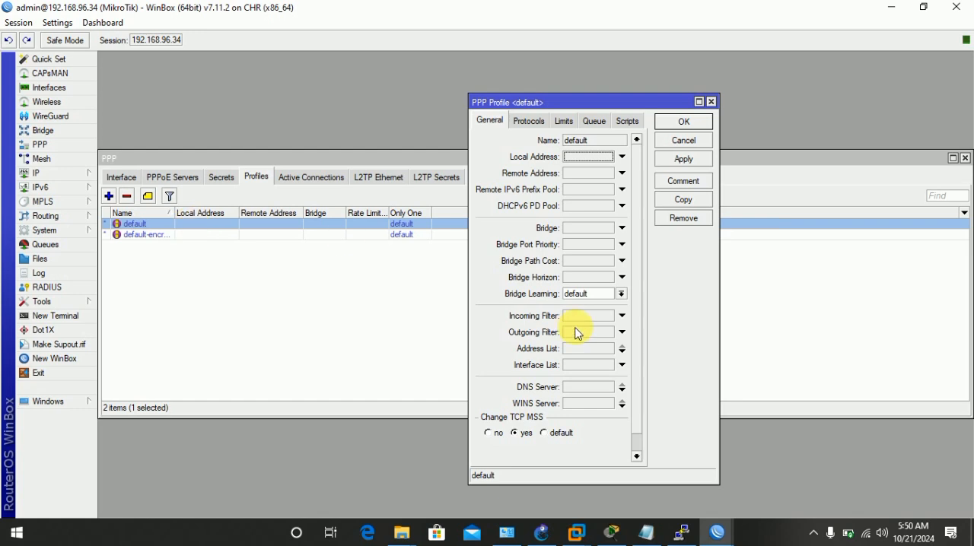
left_click_drag(734, 116, 939, 130)
left_click_drag(718, 119, 713, 105)
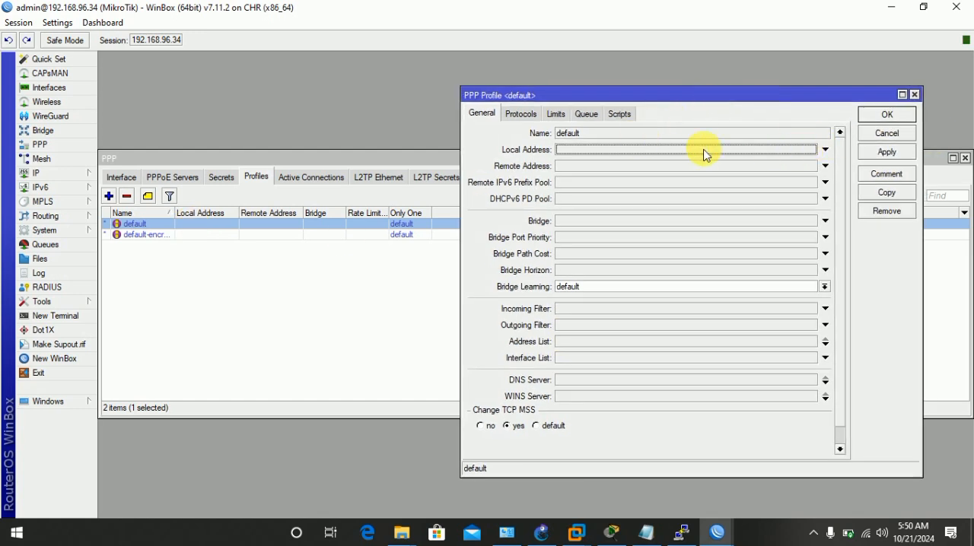
left_click(58, 173)
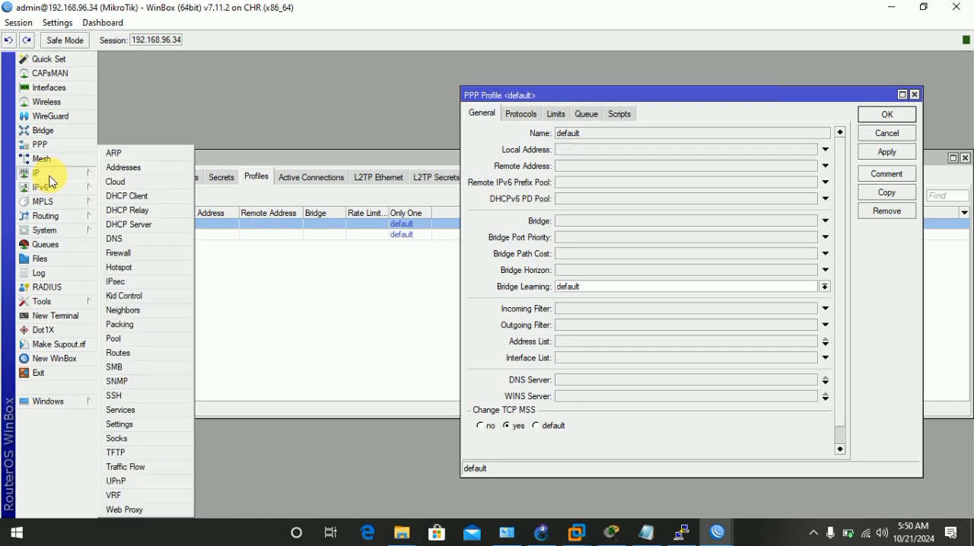
left_click(159, 169)
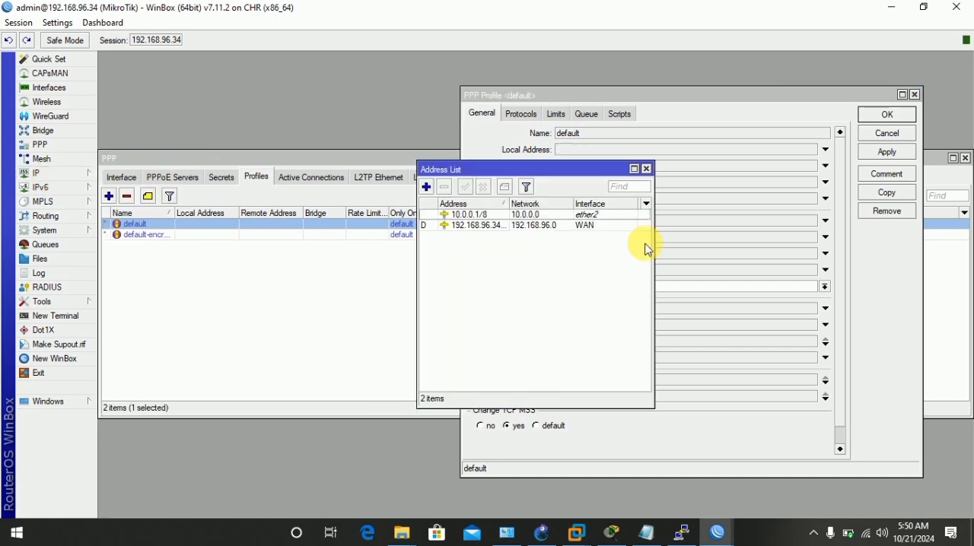
left_click(646, 169)
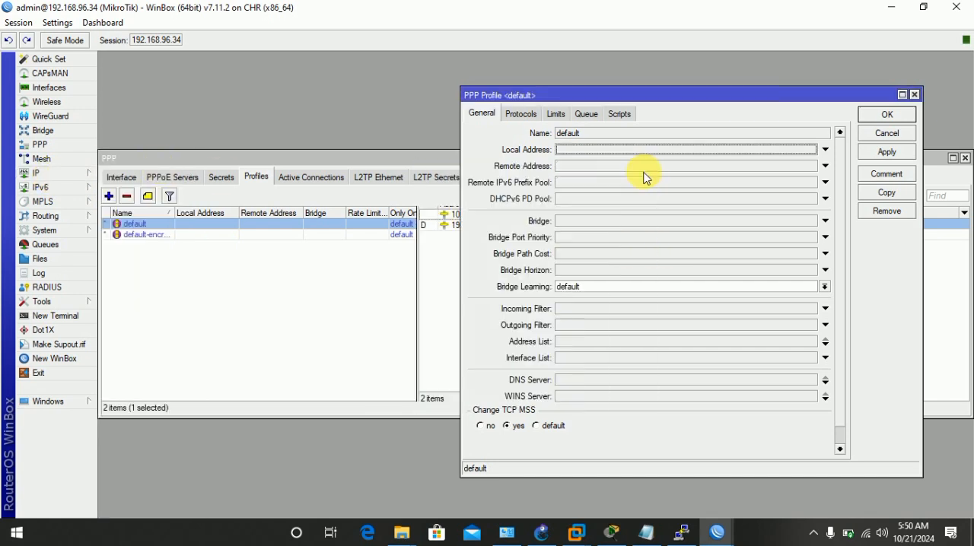
left_click(589, 150)
type("10.0.0.1")
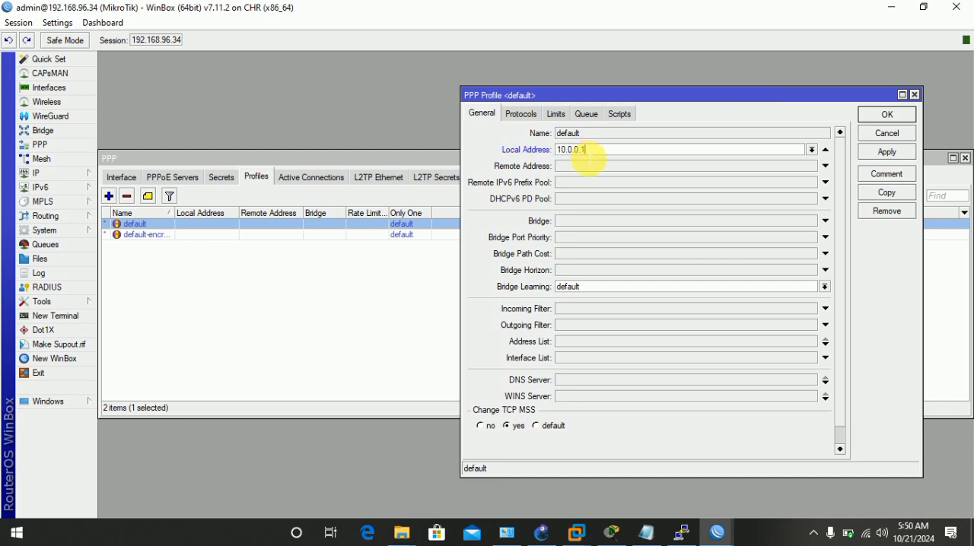
Check the IP pool's address range and enter 20.0.0.1 as the default PPP profile's remote address.
left_click(583, 167)
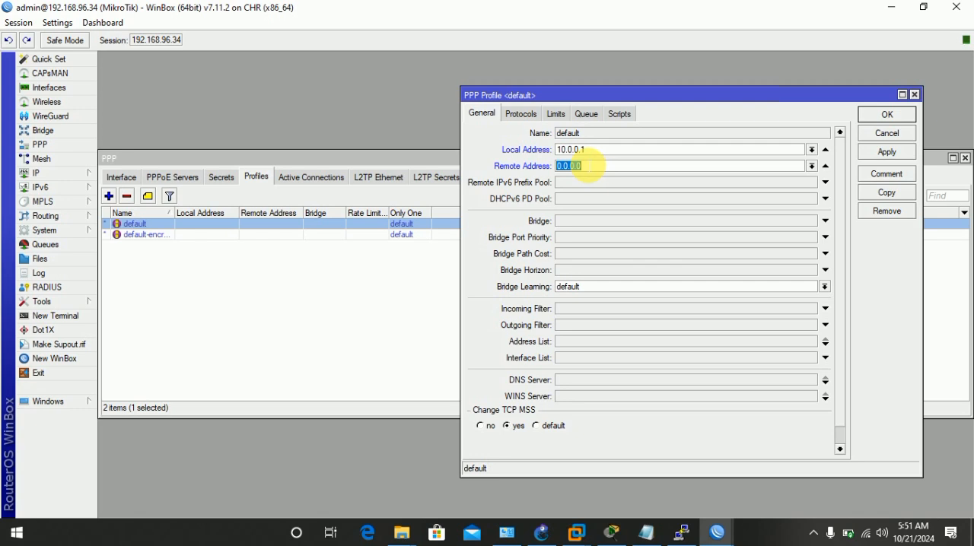
left_click(83, 174)
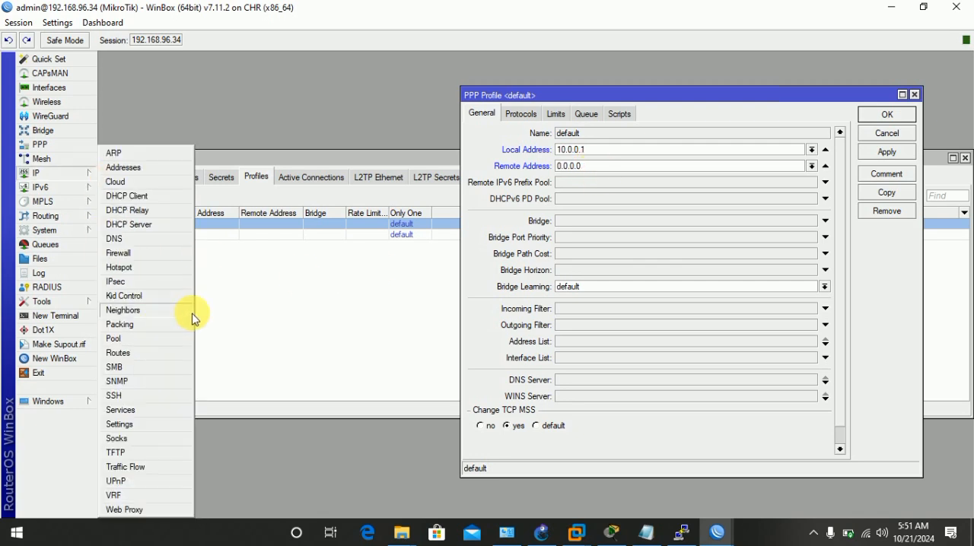
left_click(141, 340)
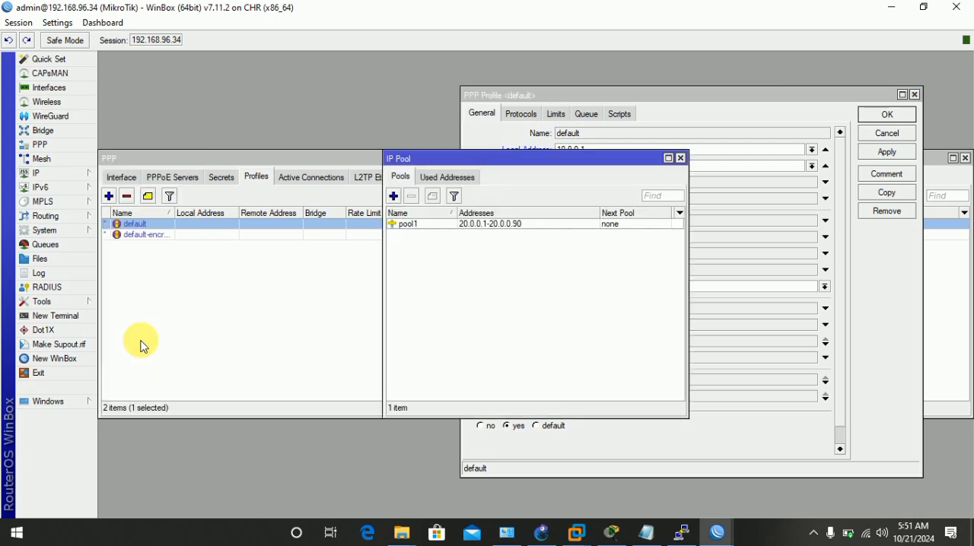
left_click(680, 159)
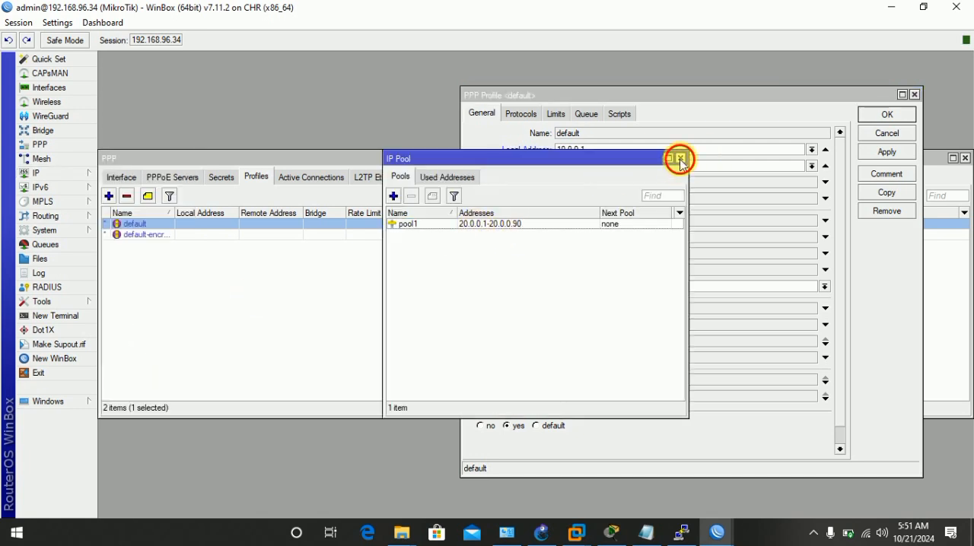
left_click(601, 169)
key("BackSpace")
key("BackSpace")
key("BackSpace")
key("BackSpace")
key("BackSpace")
key("BackSpace")
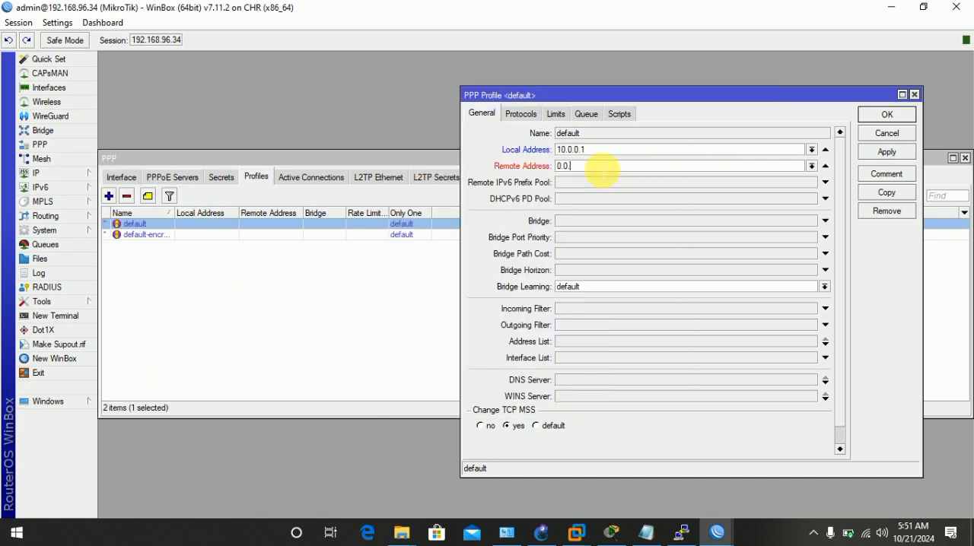
type("20.0.0.")
key("BackSpace")
key("BackSpace")
key("BackSpace")
key("BackSpace")
key("BackSpace")
key("BackSpace")
key("BackSpace")
key("BackSpace")
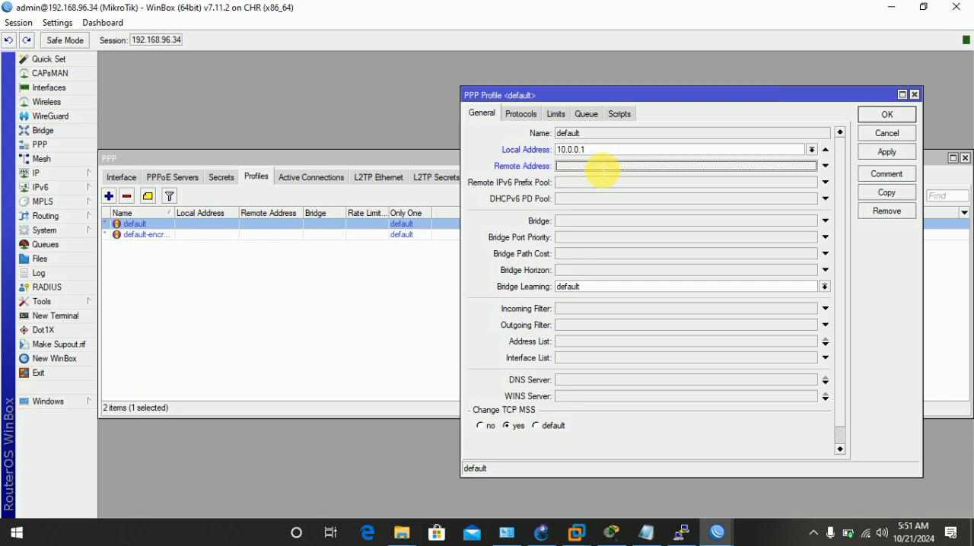
type("20.0.0.1")
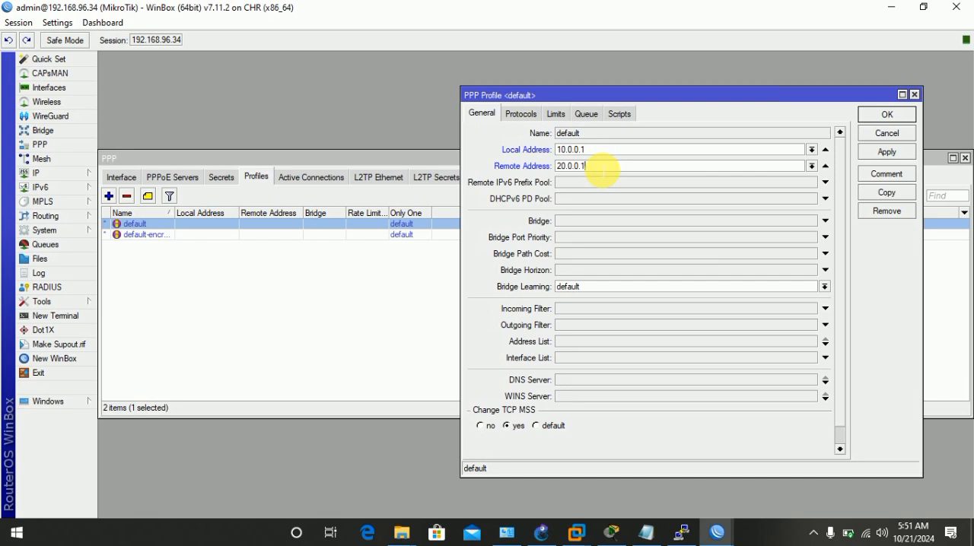
Look through the default PPP profile's queue, limits, protocol and bridge learning options.
left_click(660, 182)
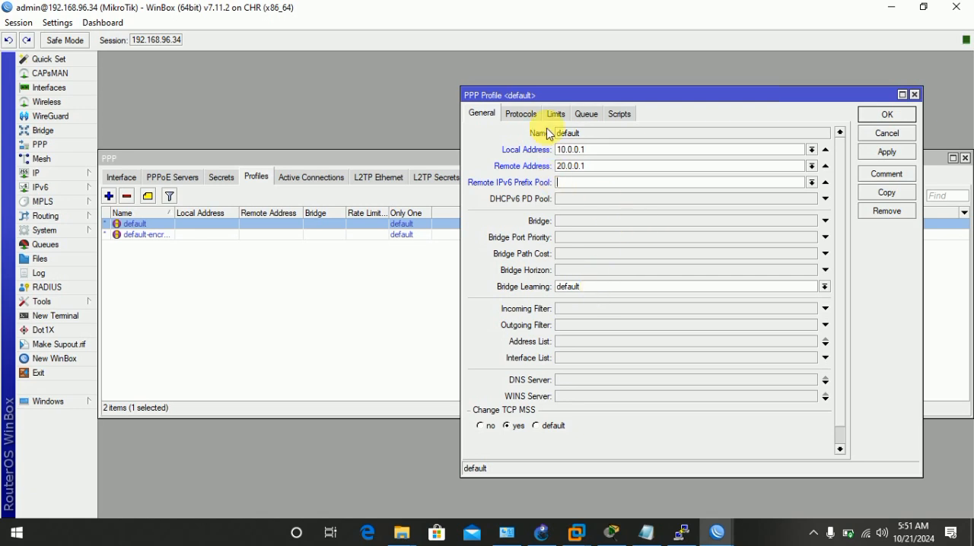
left_click(625, 130)
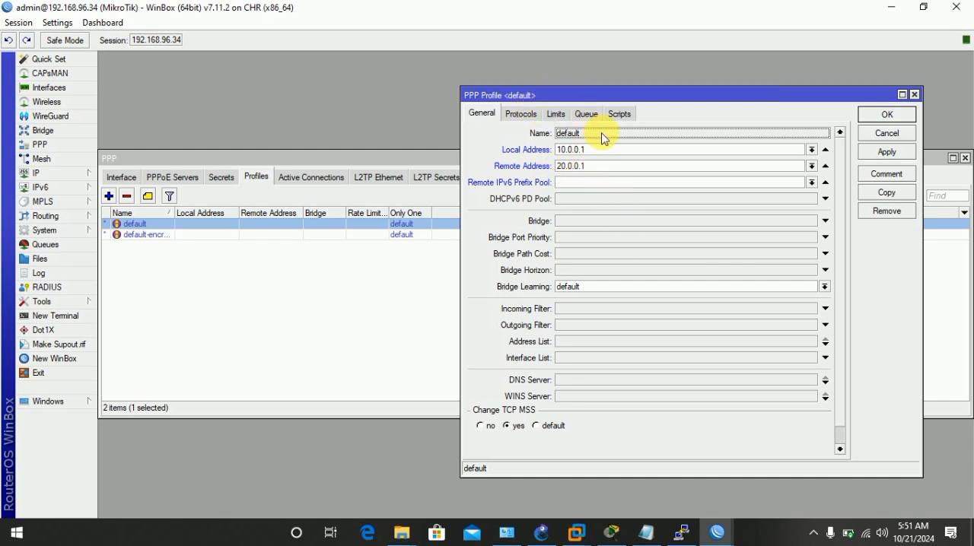
left_click(585, 114)
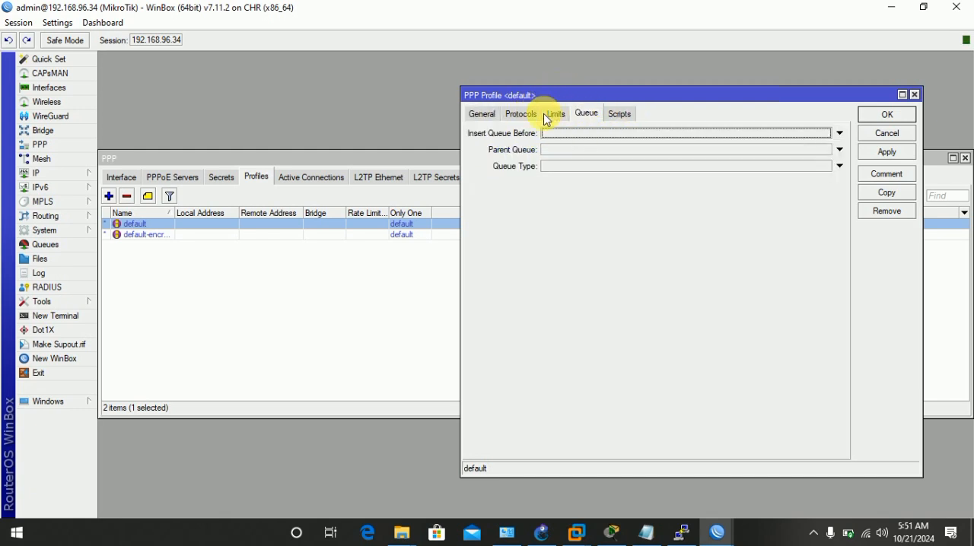
left_click(553, 115)
left_click(519, 114)
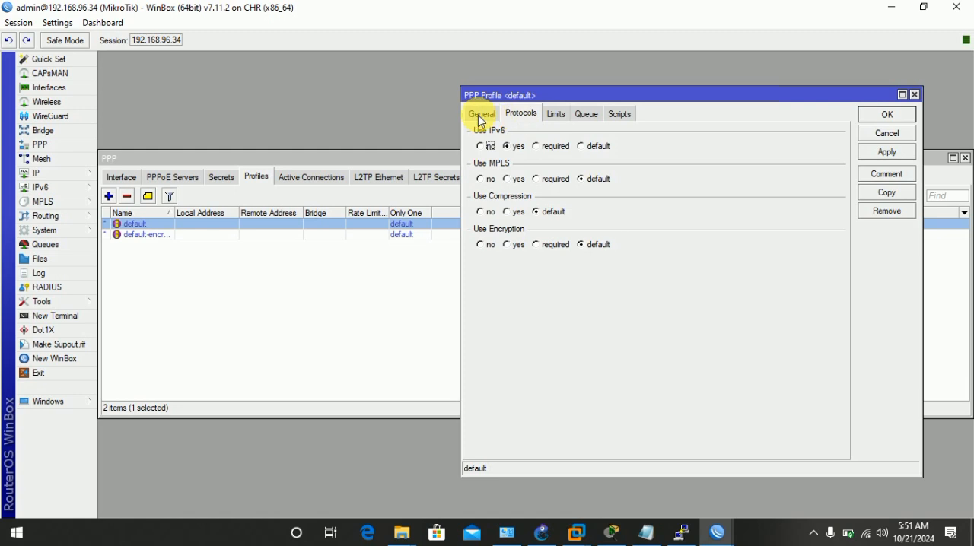
left_click(480, 114)
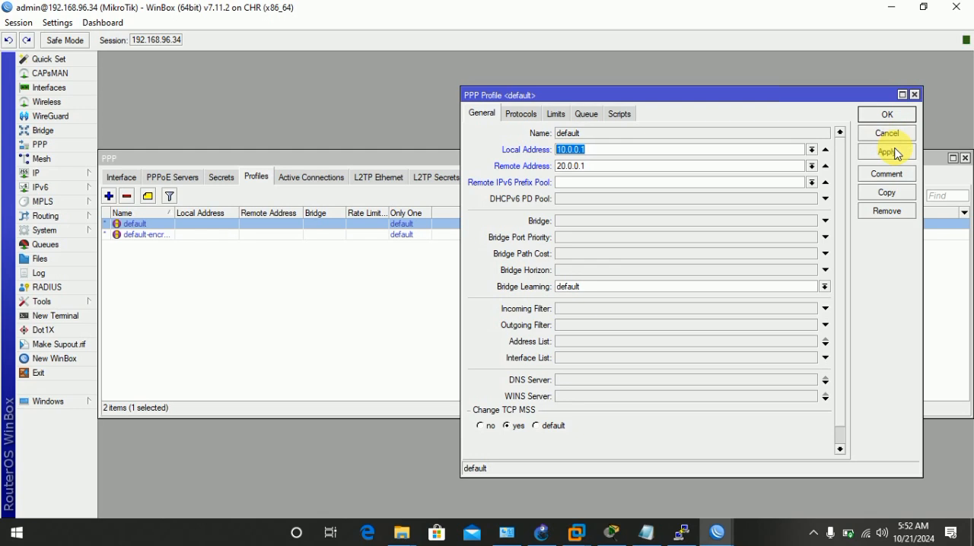
left_click(823, 286)
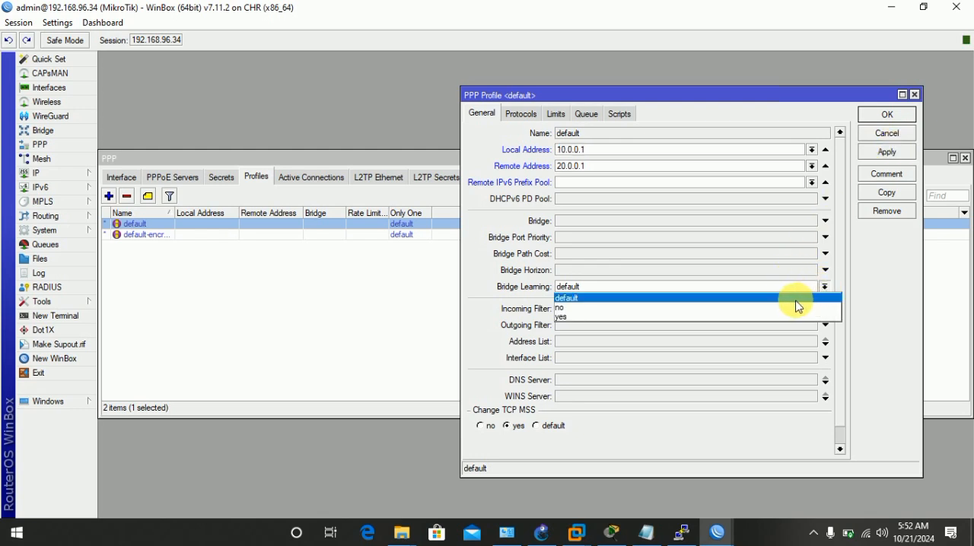
left_click(880, 279)
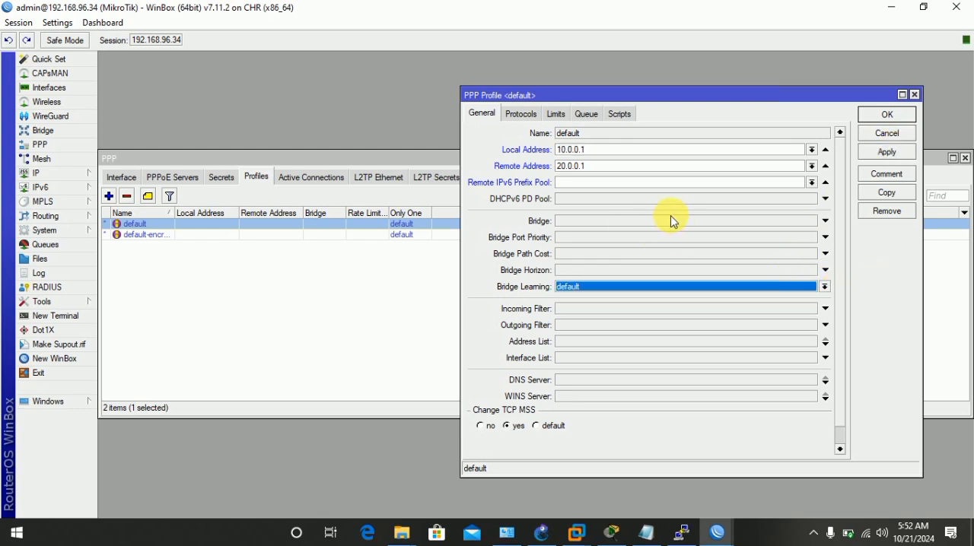
Try selecting bridge1 as the default PPP profile's bridge and close the profile without saving the edits.
left_click(628, 220)
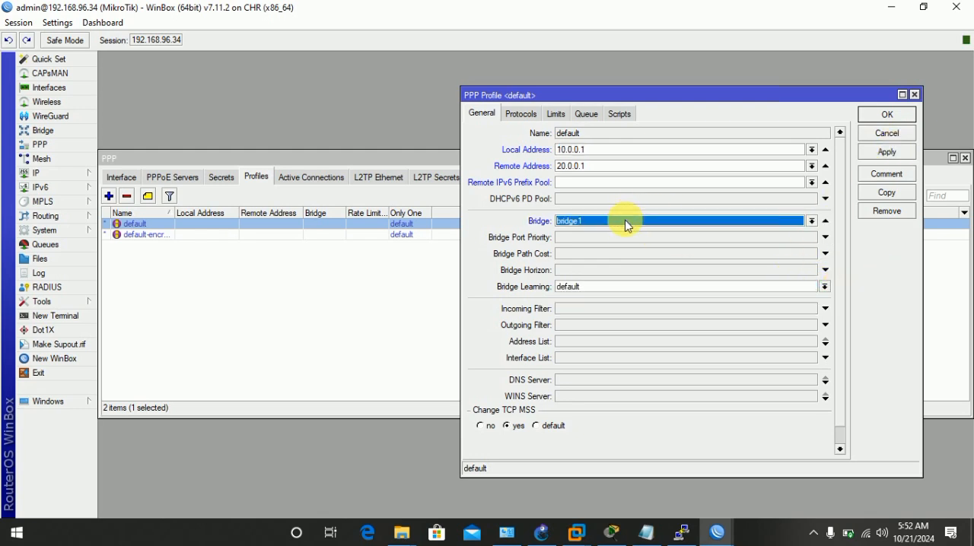
left_click(812, 220)
left_click(874, 233)
left_click(569, 199)
left_click(600, 219)
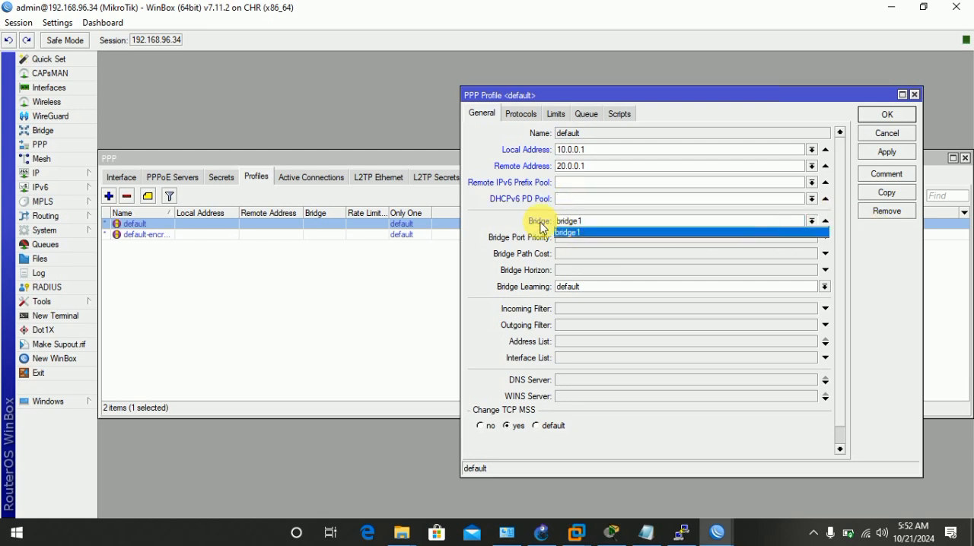
left_click(584, 231)
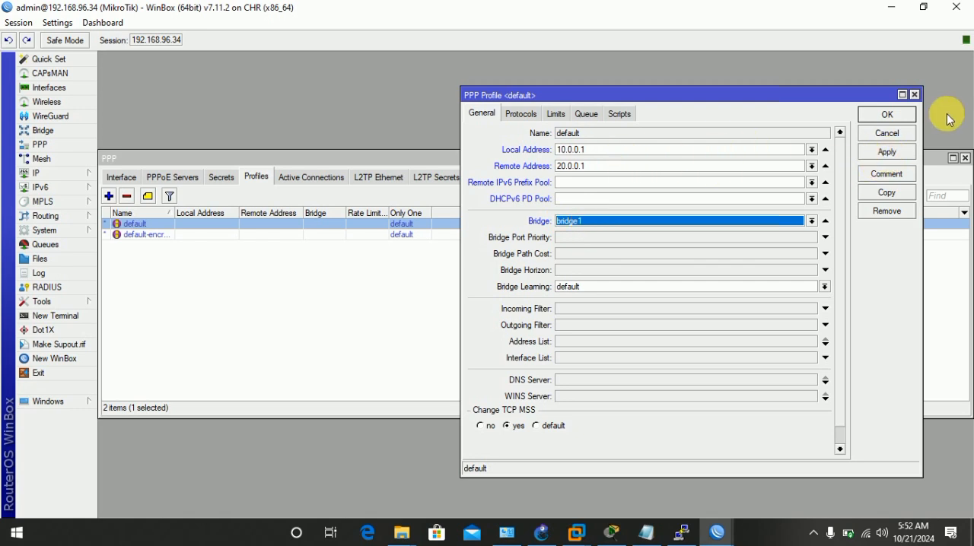
left_click(914, 95)
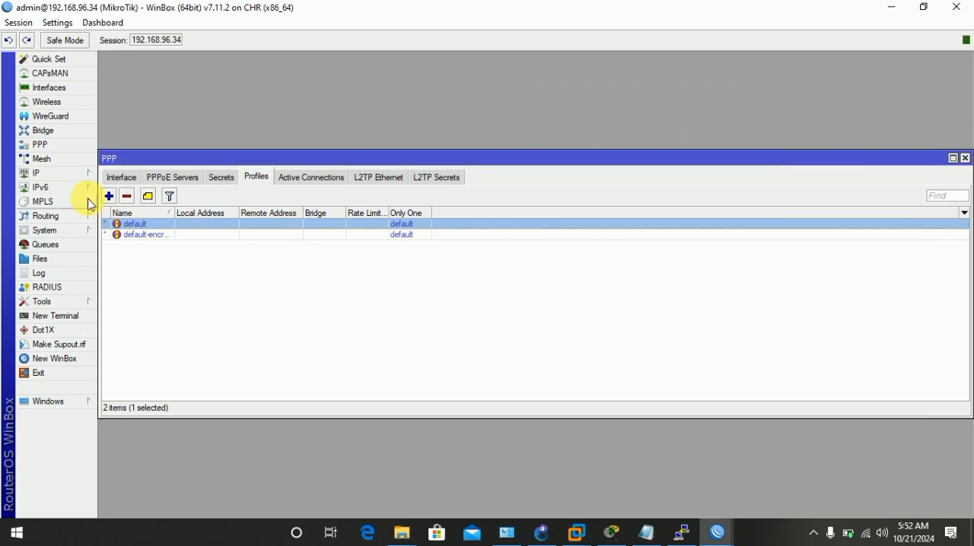
Set the default PPP profile's local address to 10.0.0.1 and remote address to 20.0.0.1, and save it.
double_click(159, 225)
left_click(577, 149)
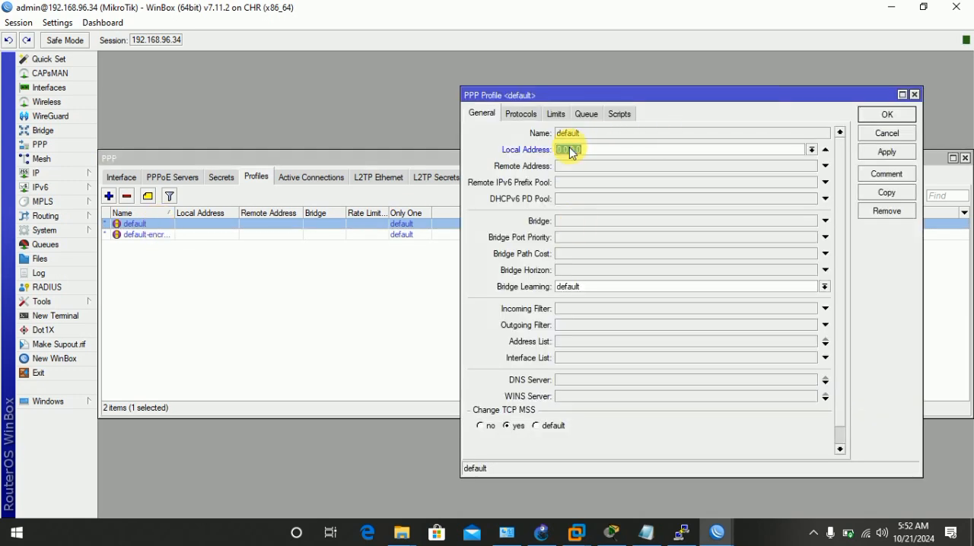
type("10.0.0.1")
left_click(568, 166)
type("20.0.0")
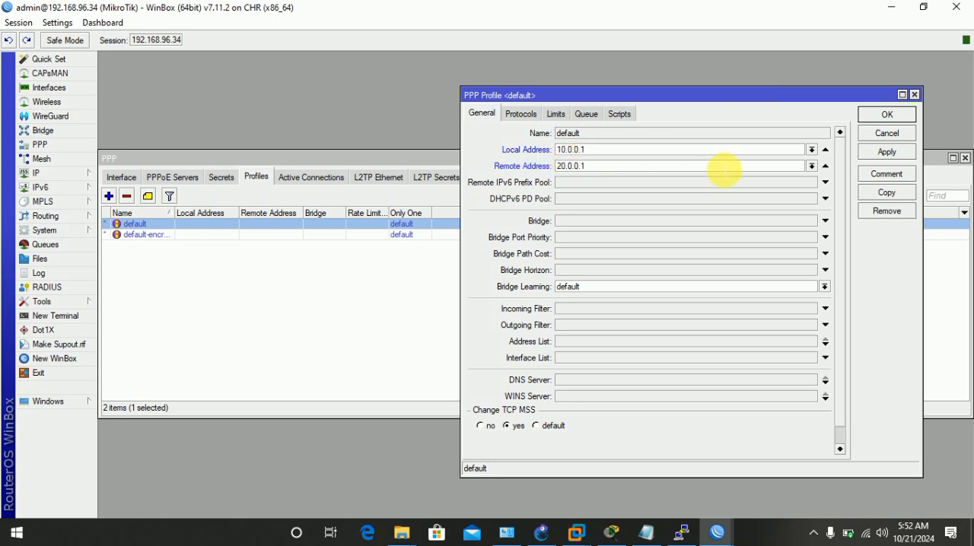
left_click(886, 152)
left_click(885, 116)
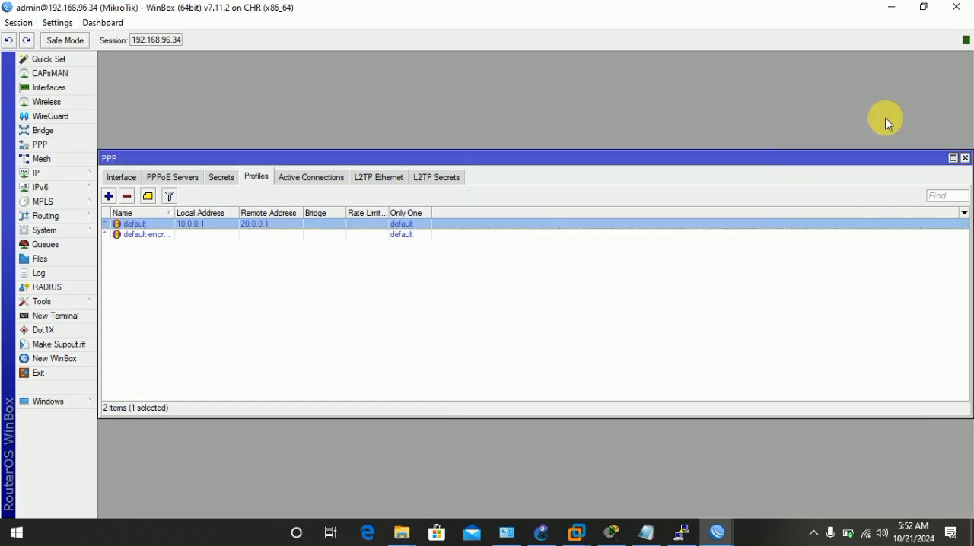
Start a new PPP secret named jak1 and enter its account password.
left_click(222, 177)
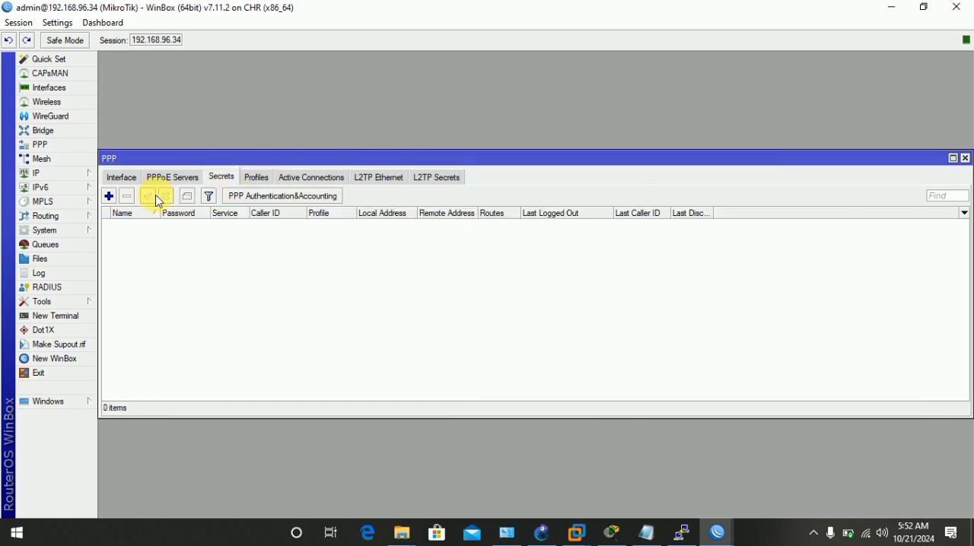
left_click(109, 196)
left_click_drag(598, 138, 689, 124)
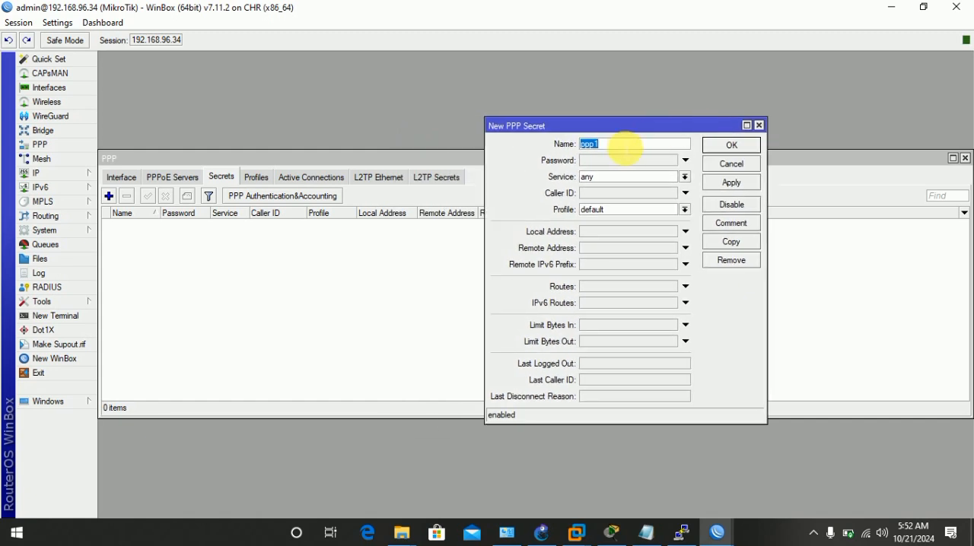
type("jak1")
left_click(606, 161)
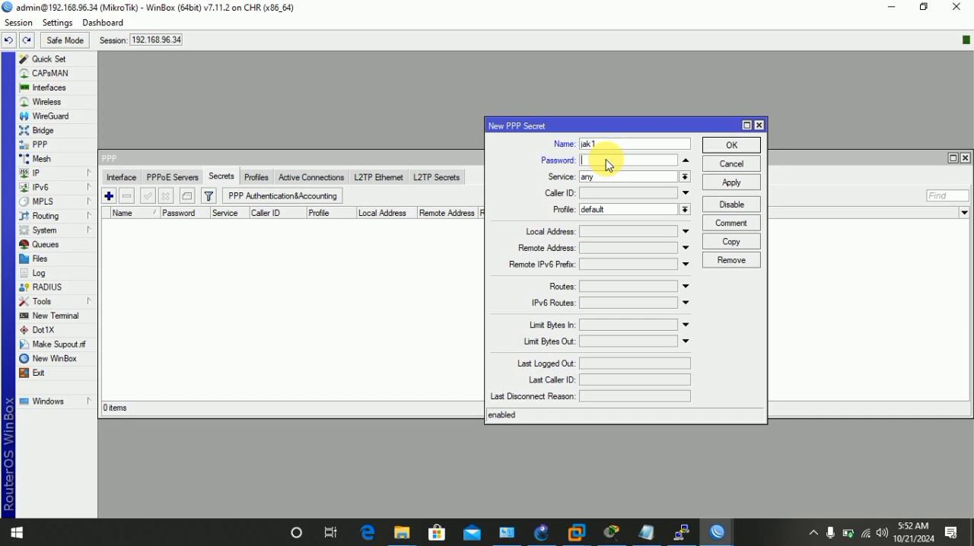
Set the jak1 secret's service to pppoe with the default profile, and save it.
left_click(684, 177)
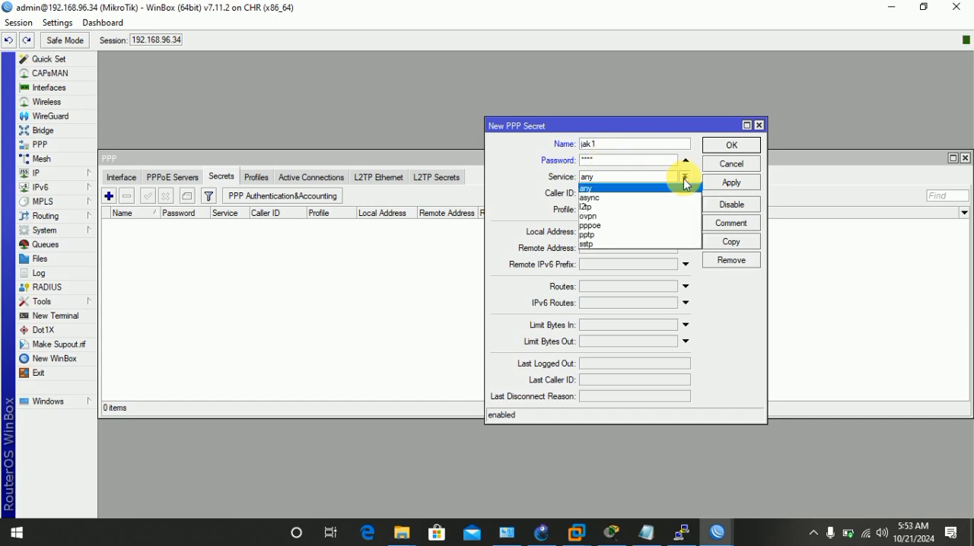
left_click(608, 226)
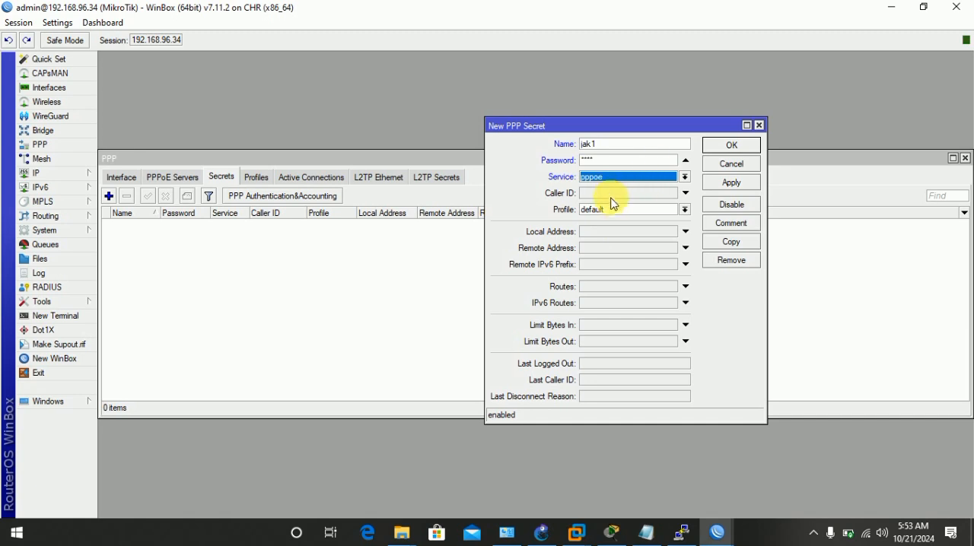
left_click(684, 210)
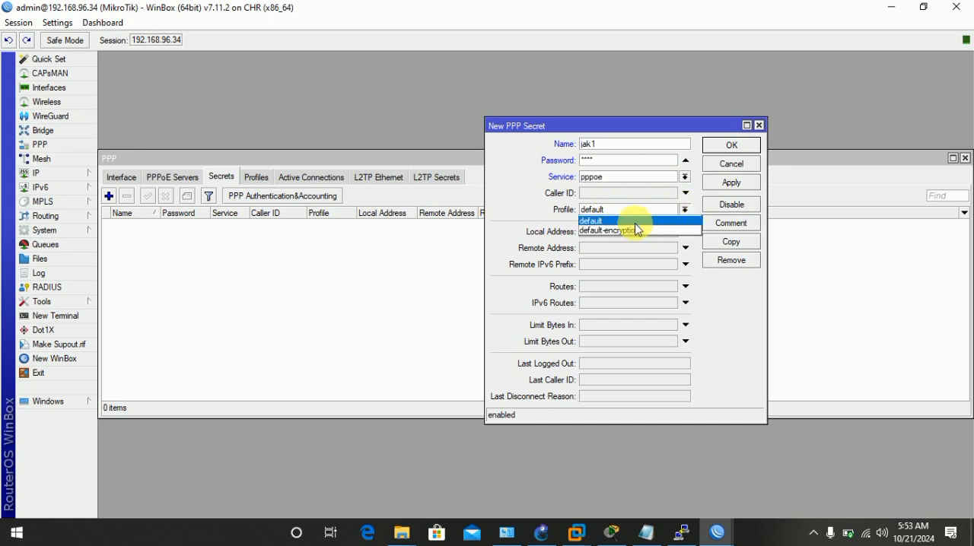
left_click(652, 216)
left_click(684, 210)
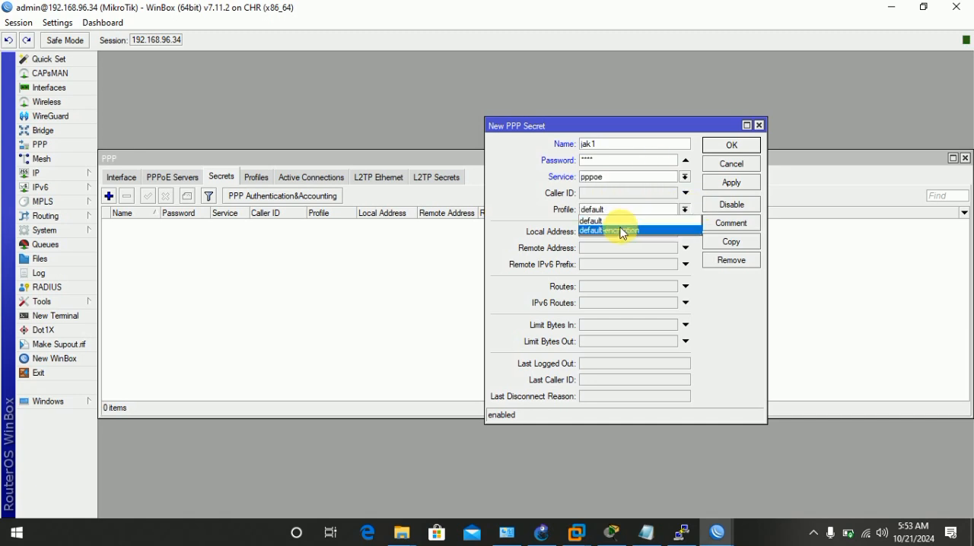
left_click(606, 219)
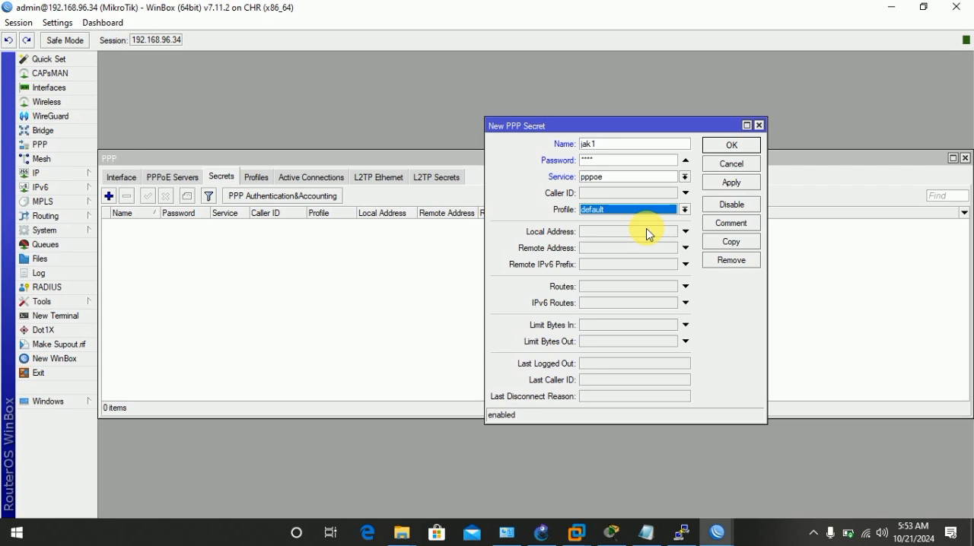
left_click(731, 183)
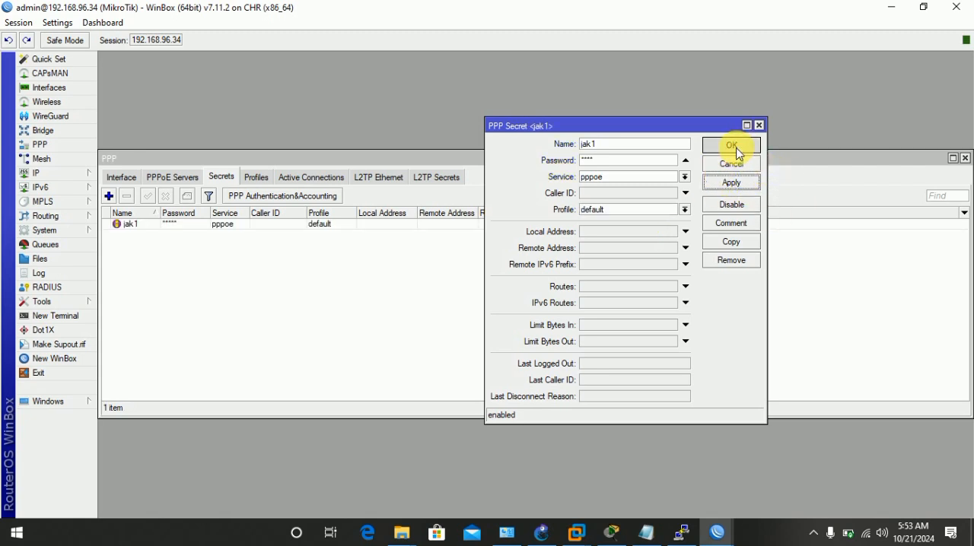
left_click(734, 148)
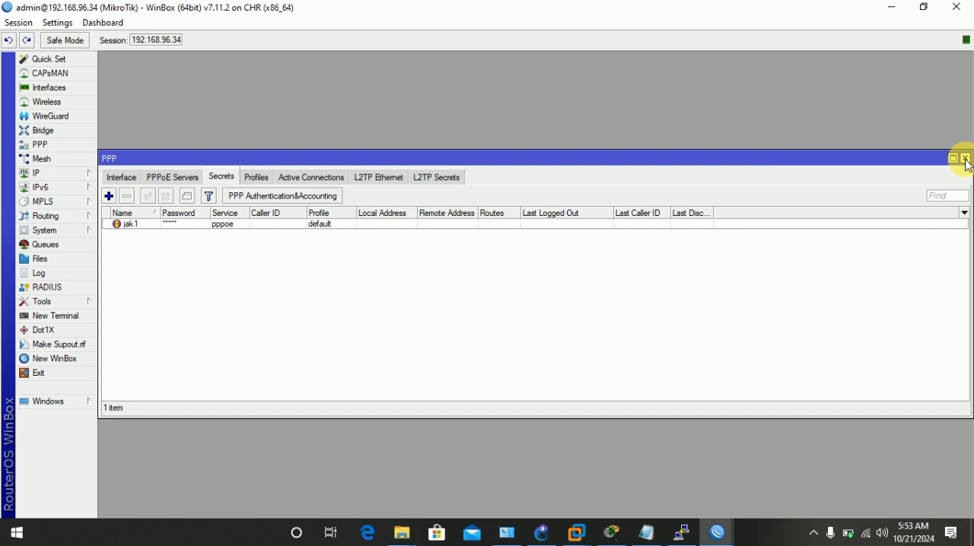
left_click(813, 533)
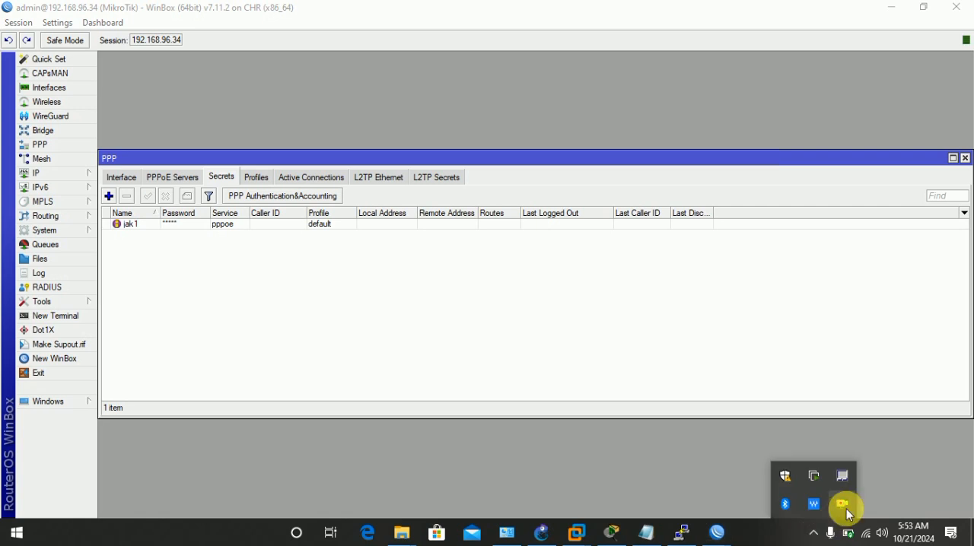
right_click(844, 506)
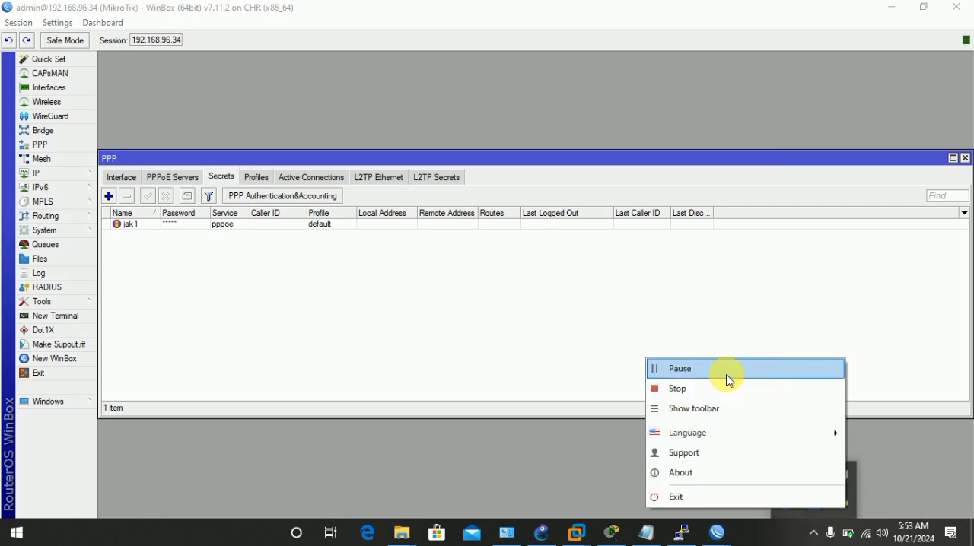
left_click(702, 387)
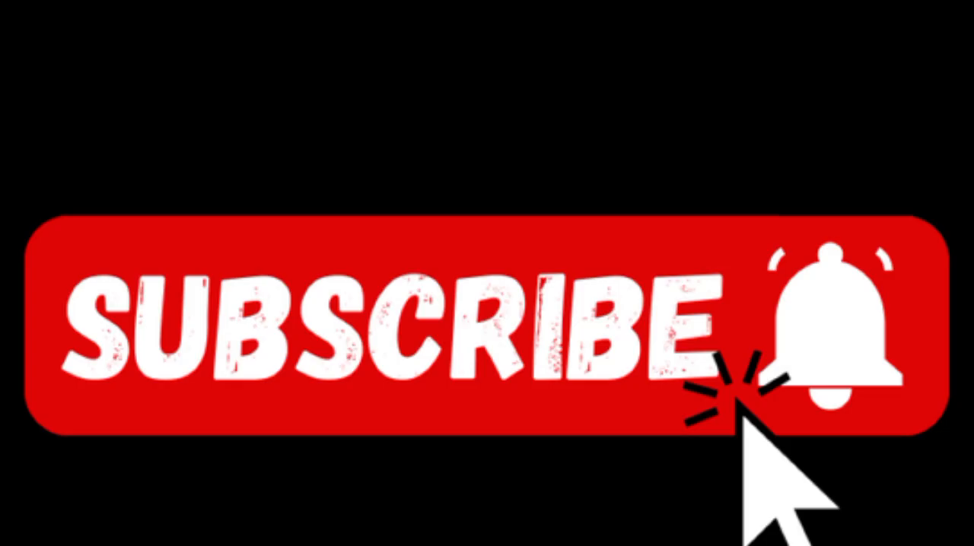